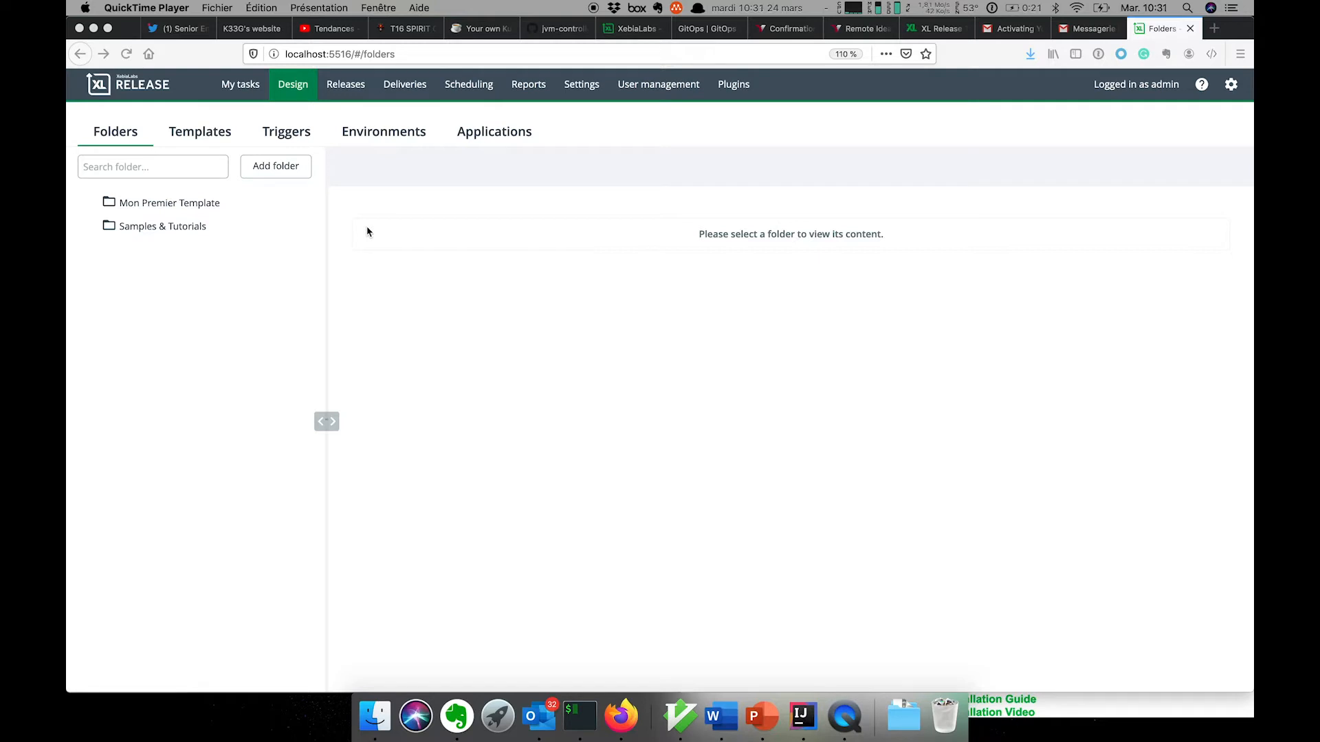
- Open the Simple application Web template in Mon Premier Template, then return to the folder
click(216, 204)
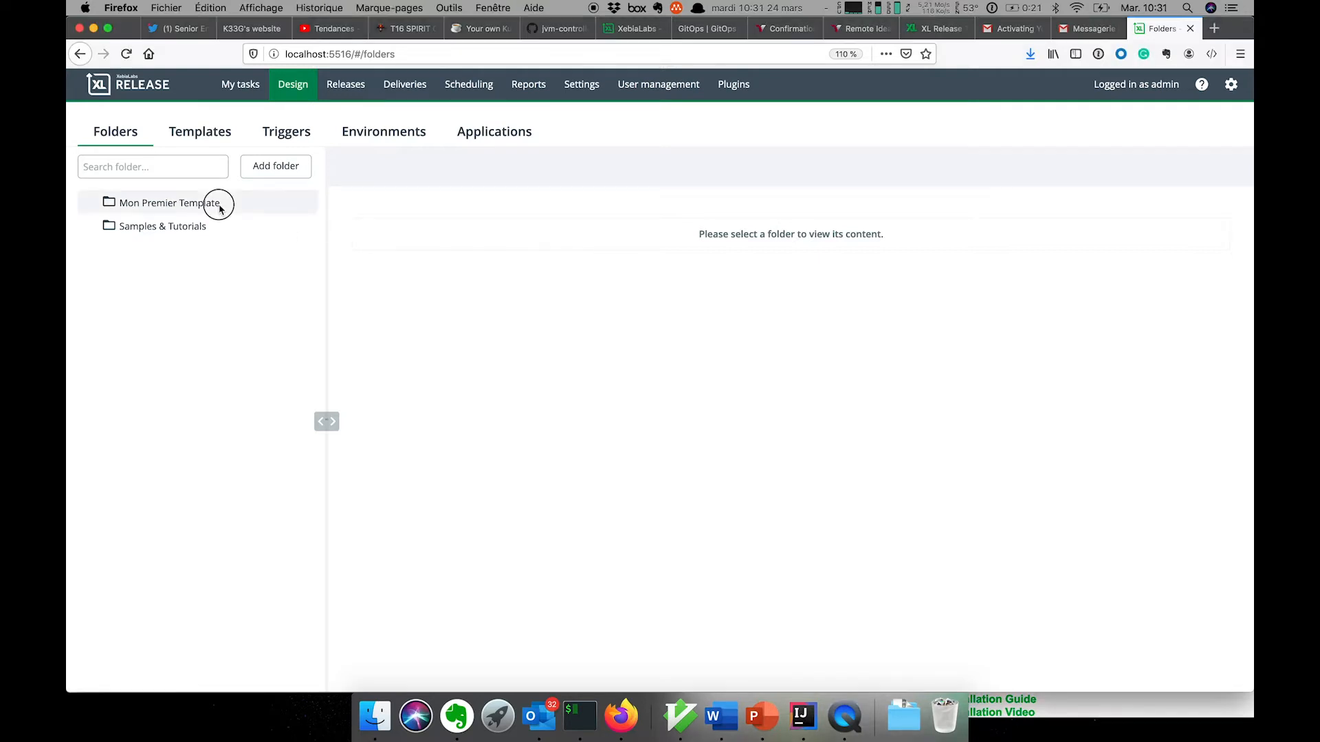
click(468, 253)
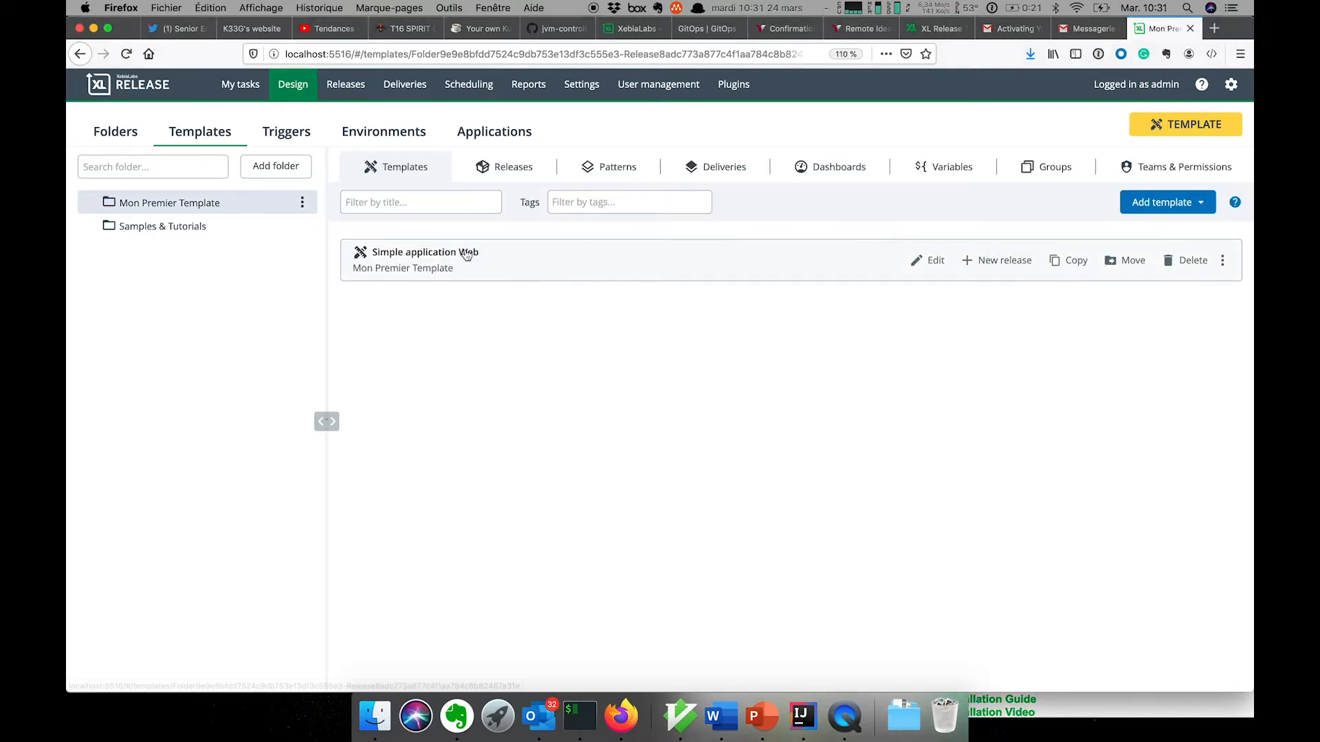
click(80, 54)
- List the folder's releases, adjust the status filter, and expand run-1's completed phases
click(509, 182)
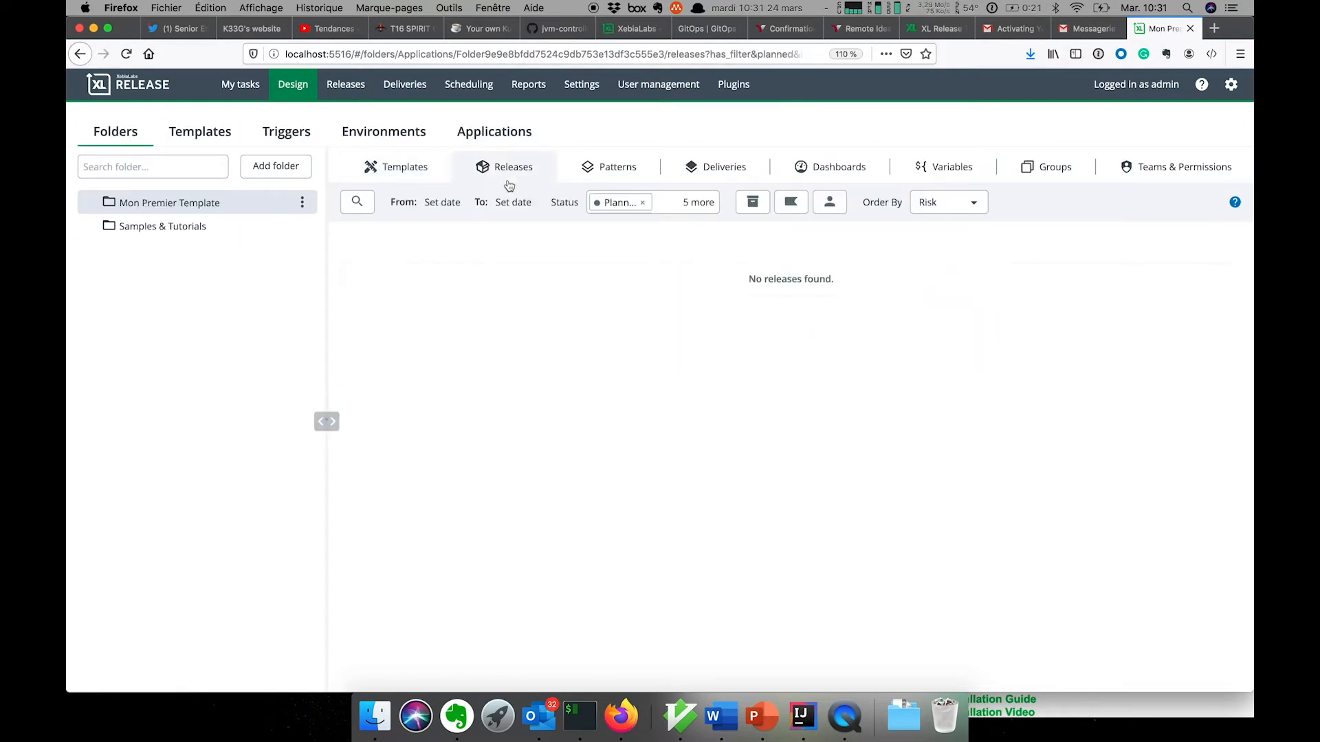
click(643, 205)
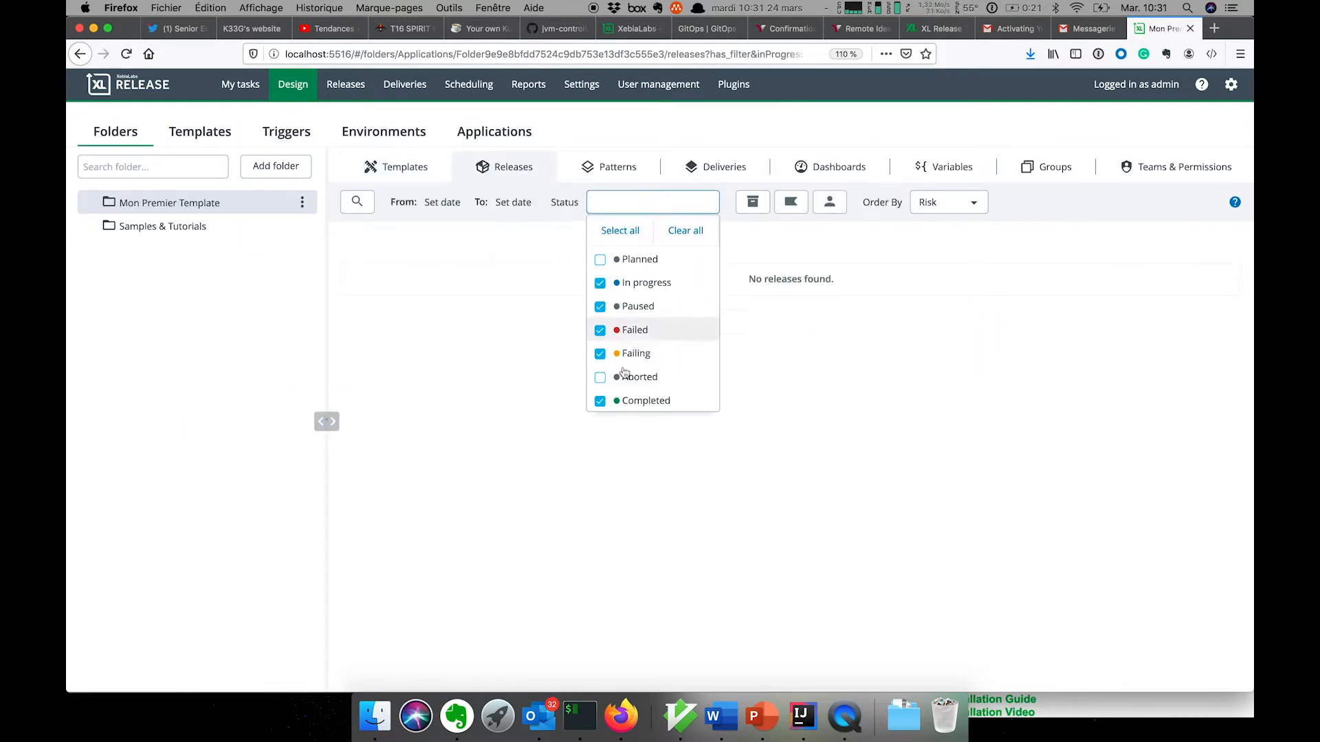
click(800, 373)
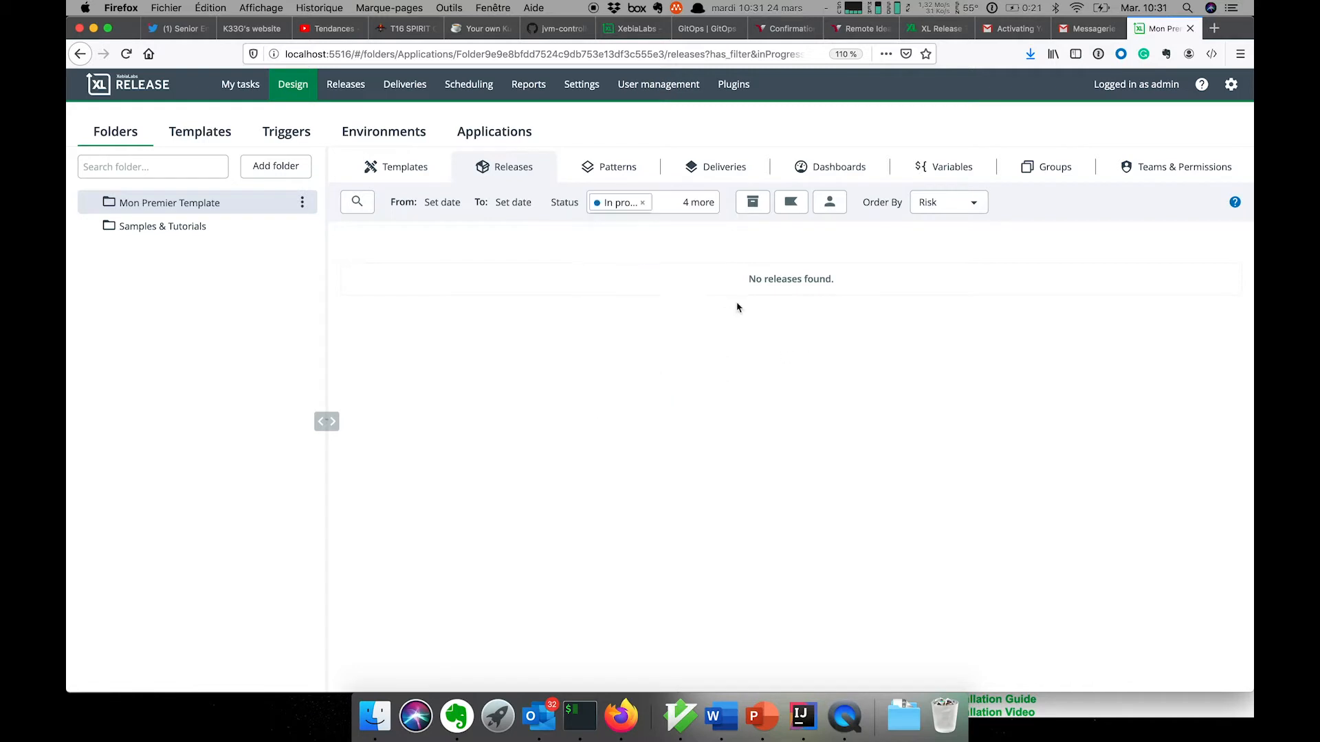
click(643, 205)
click(600, 307)
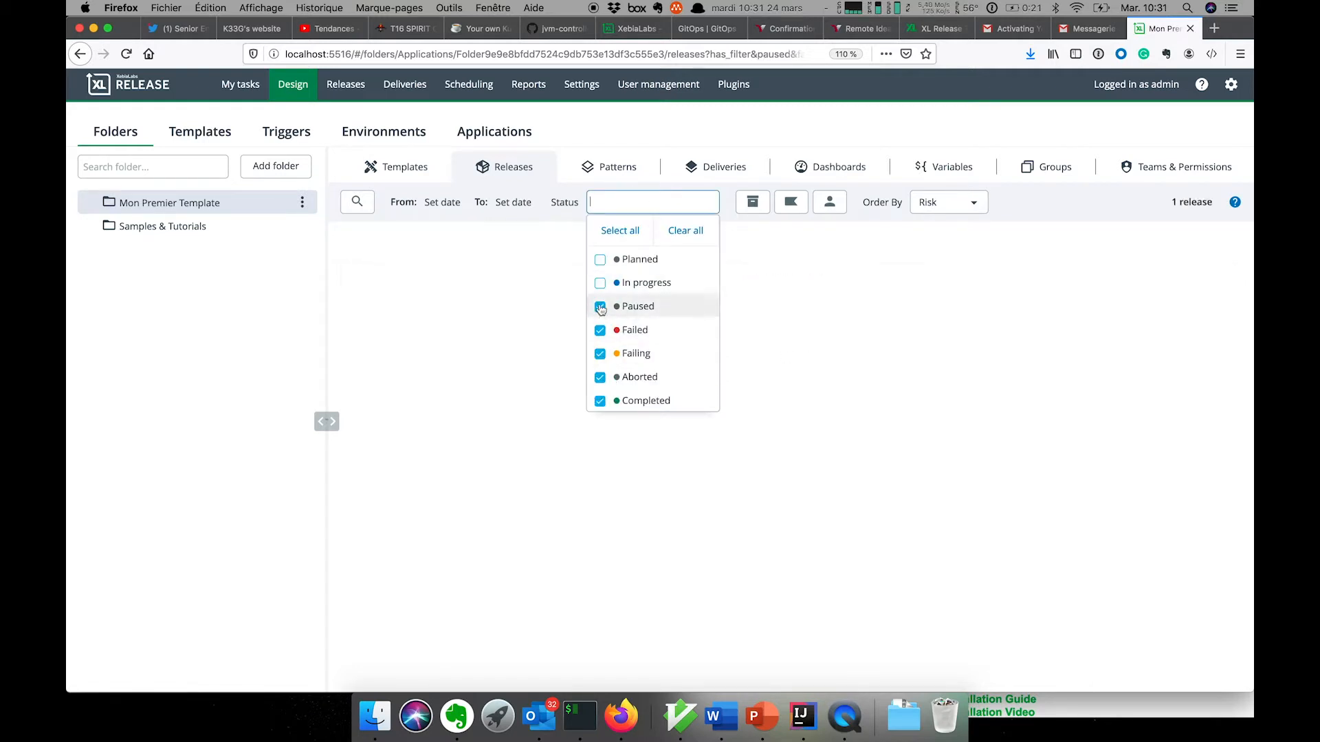
click(600, 283)
click(599, 259)
click(542, 371)
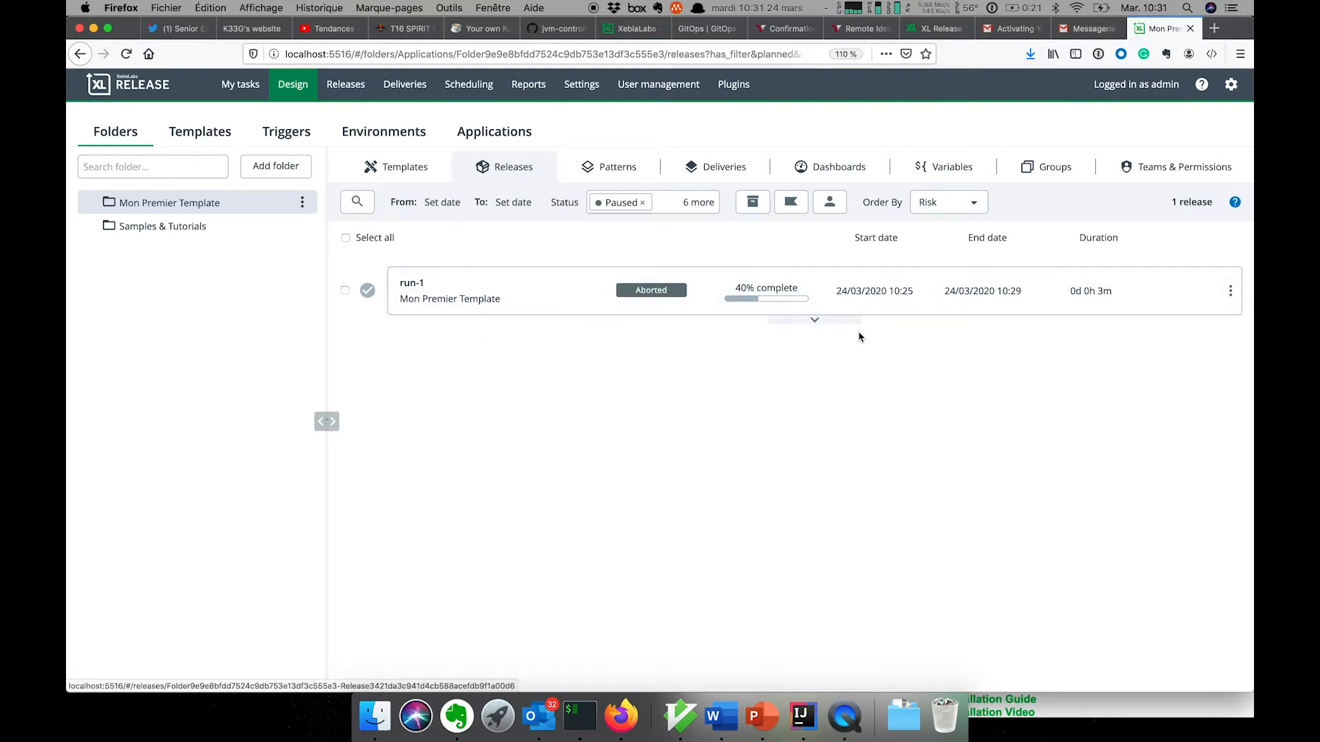
click(810, 315)
click(466, 356)
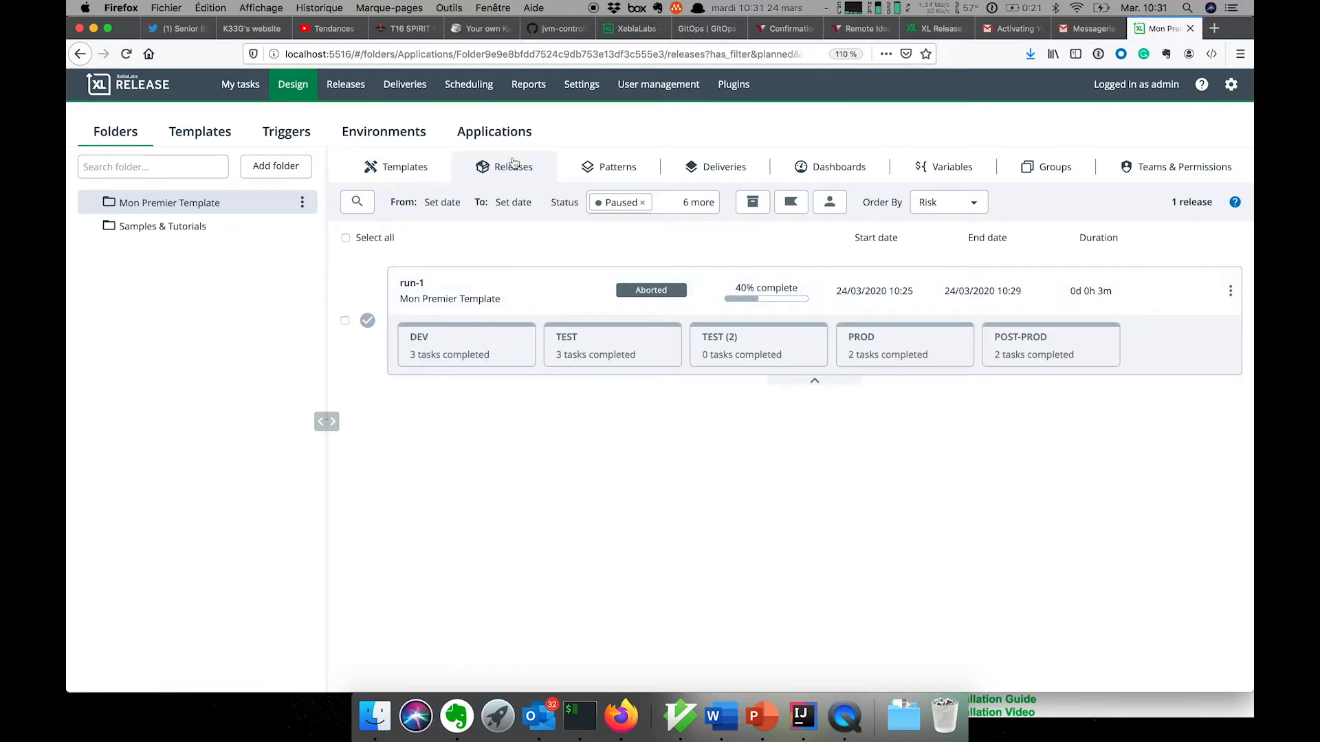
- Reopen Simple application Web from the Templates list, go back, and reset page zoom to 100%
click(389, 171)
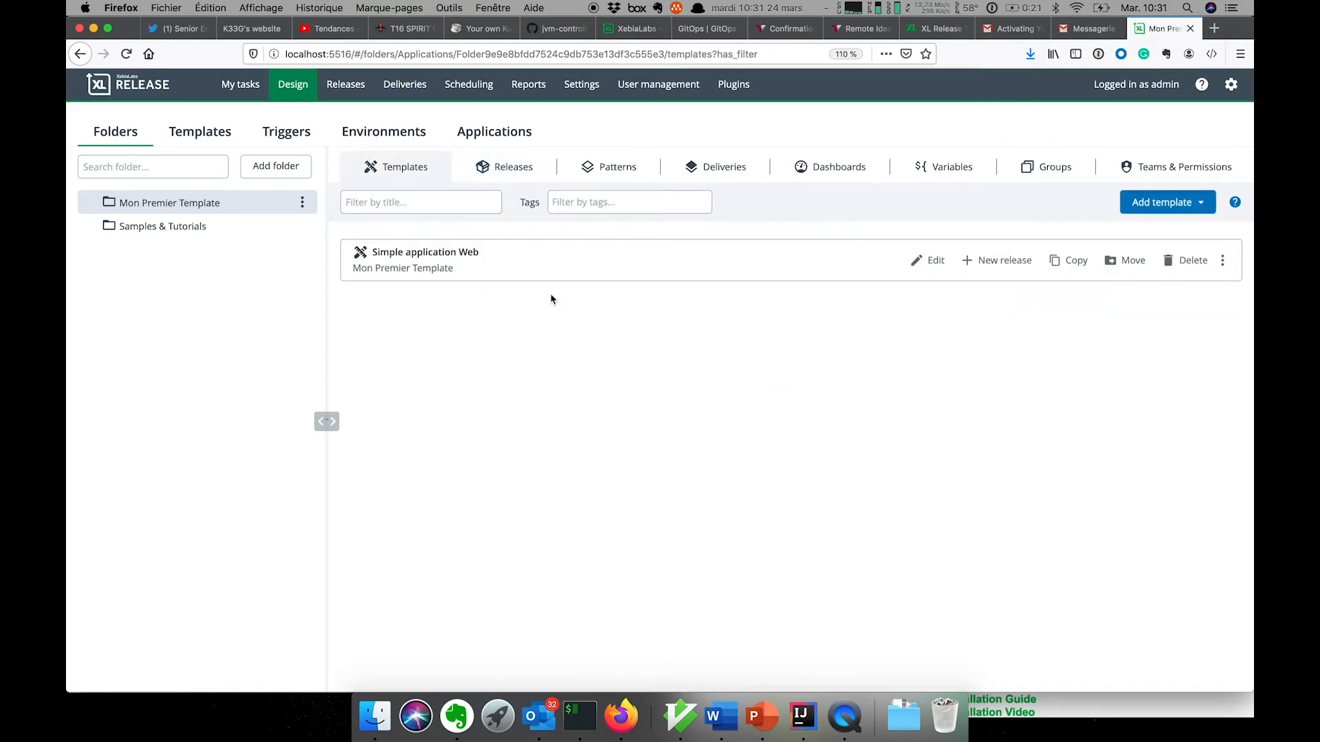
click(465, 253)
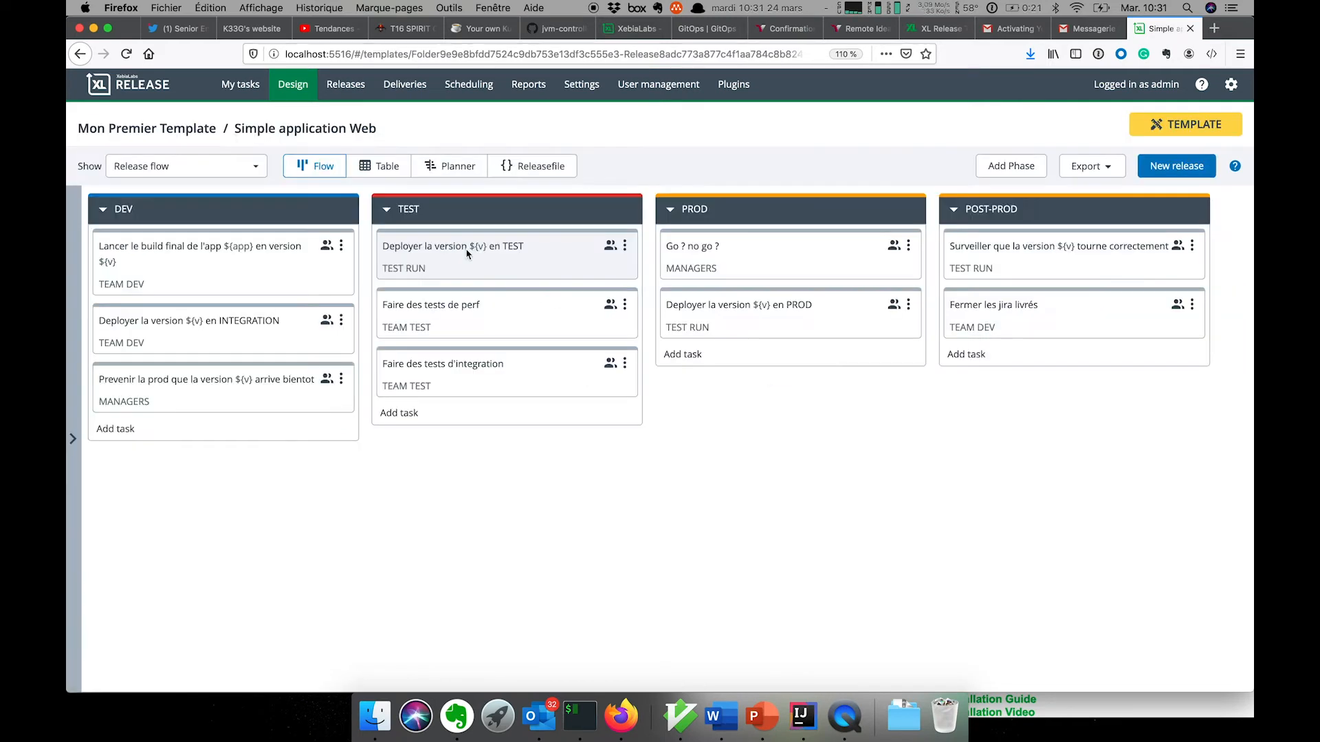
click(80, 54)
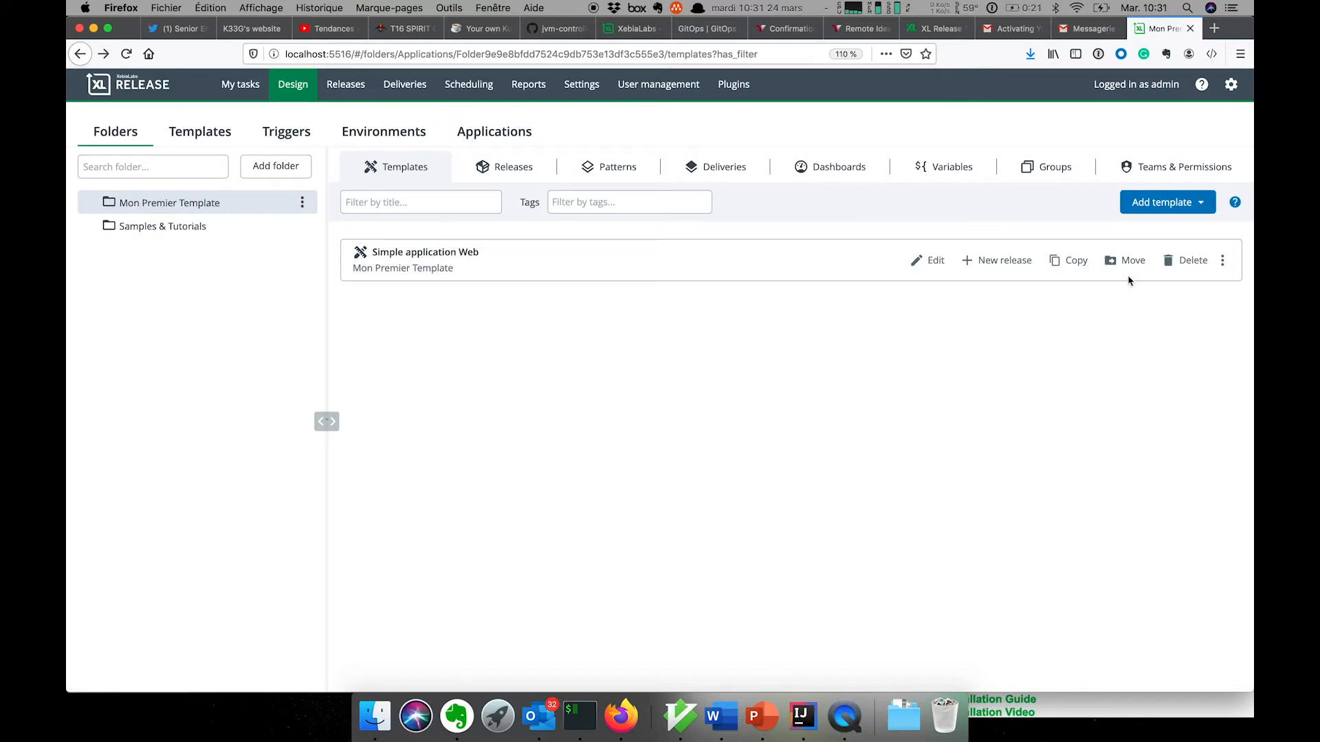
key(super+minus)
click(1196, 157)
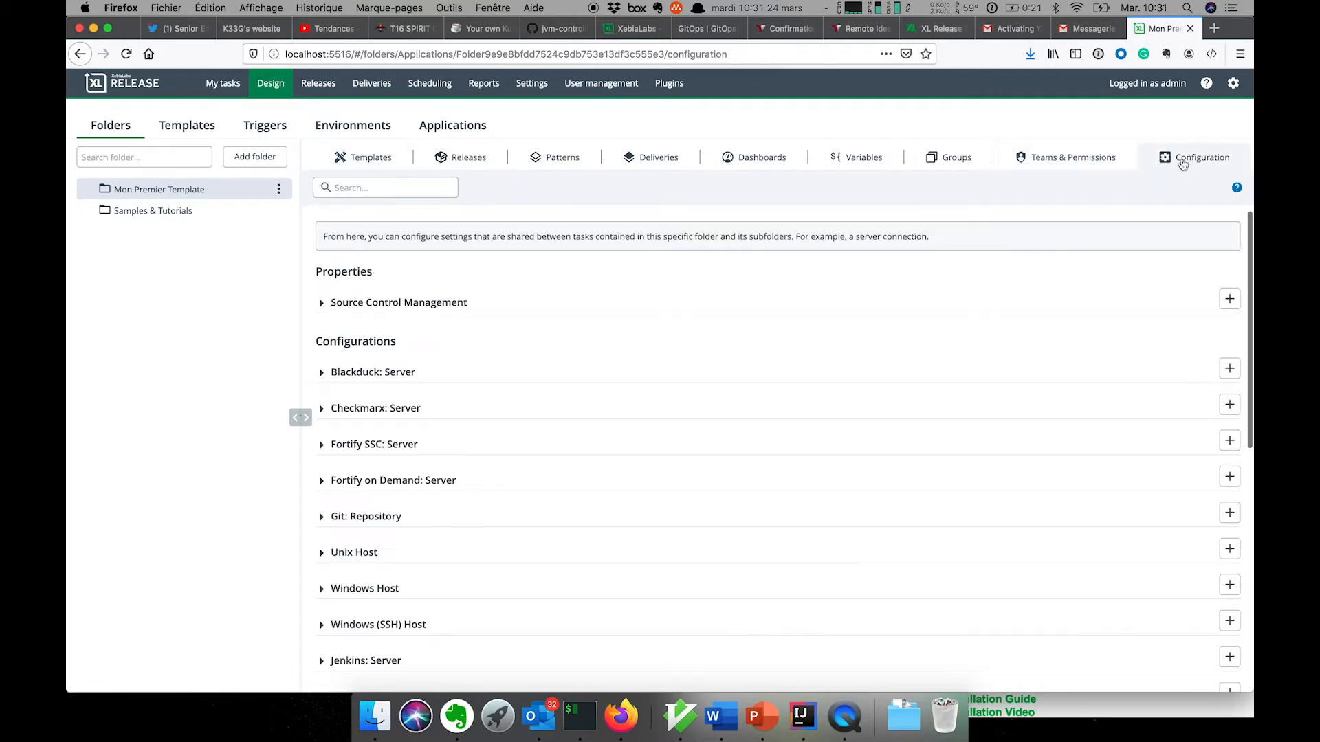
scroll(597, 415, down, 5)
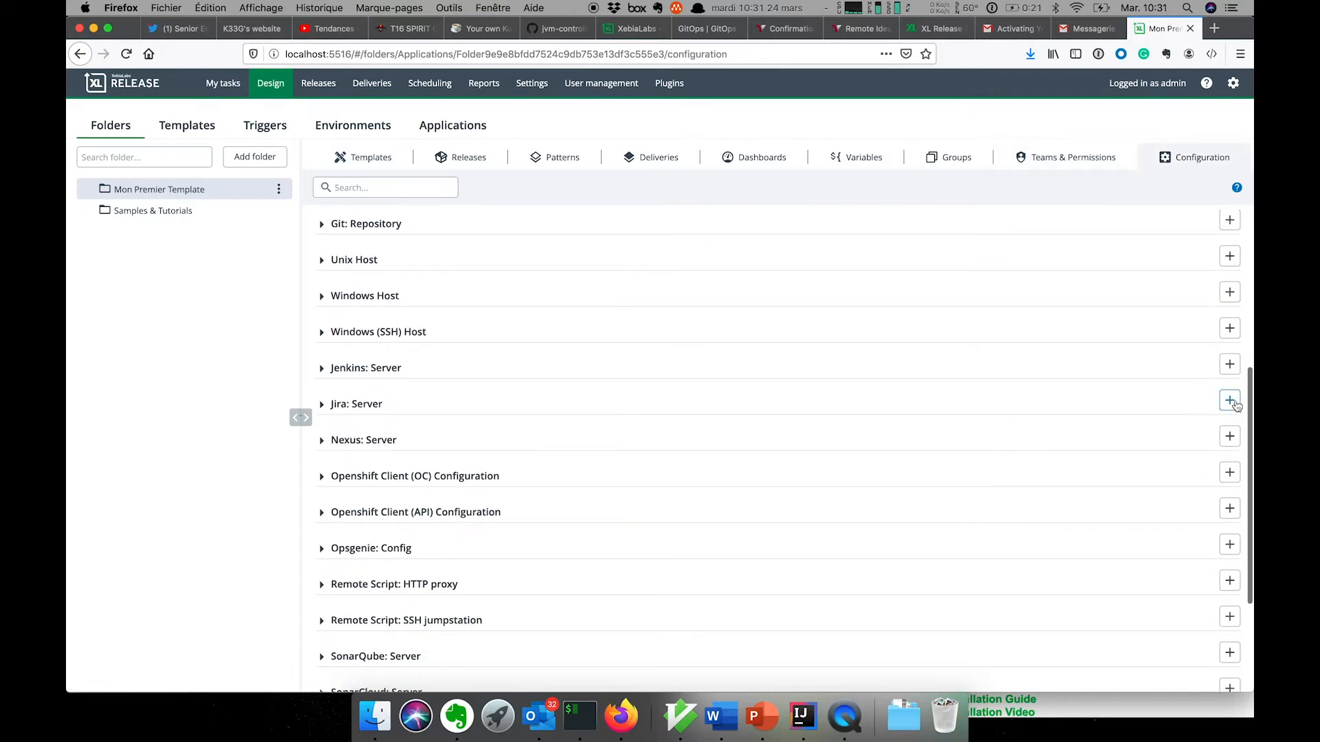
click(1230, 402)
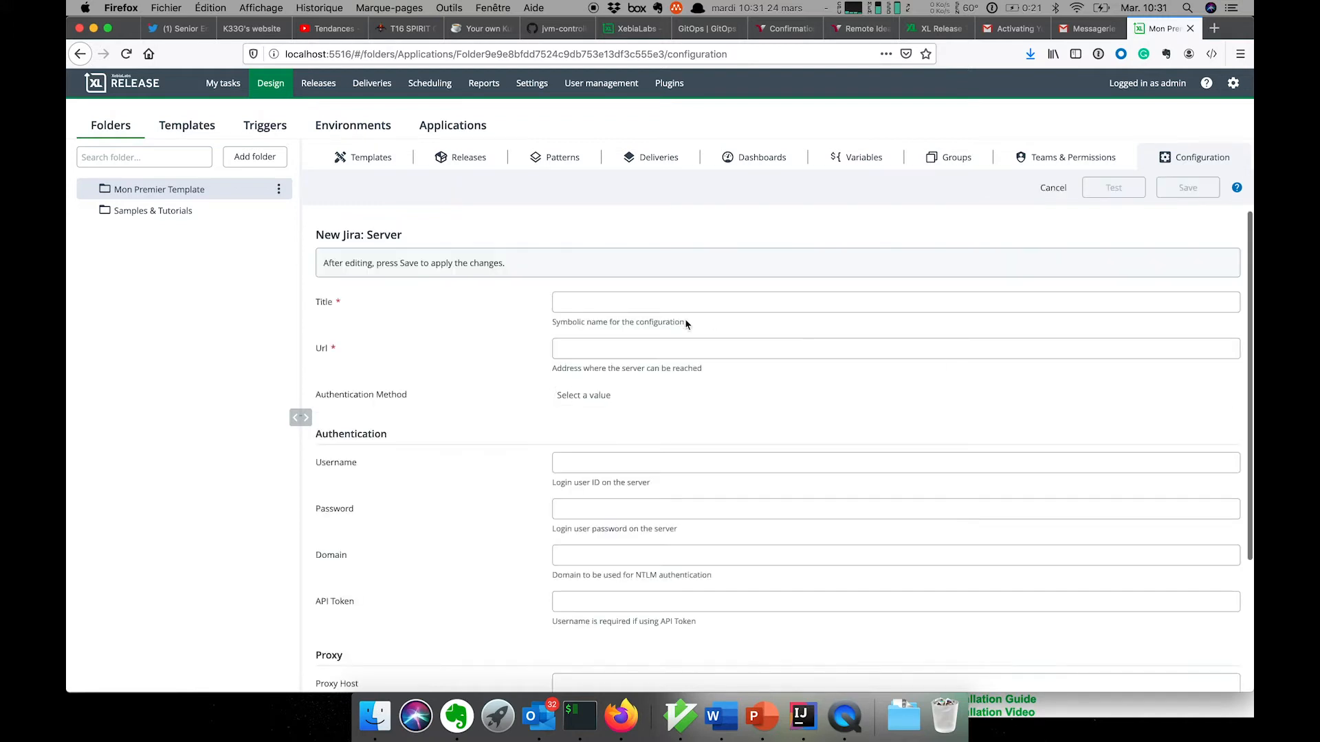
click(652, 297)
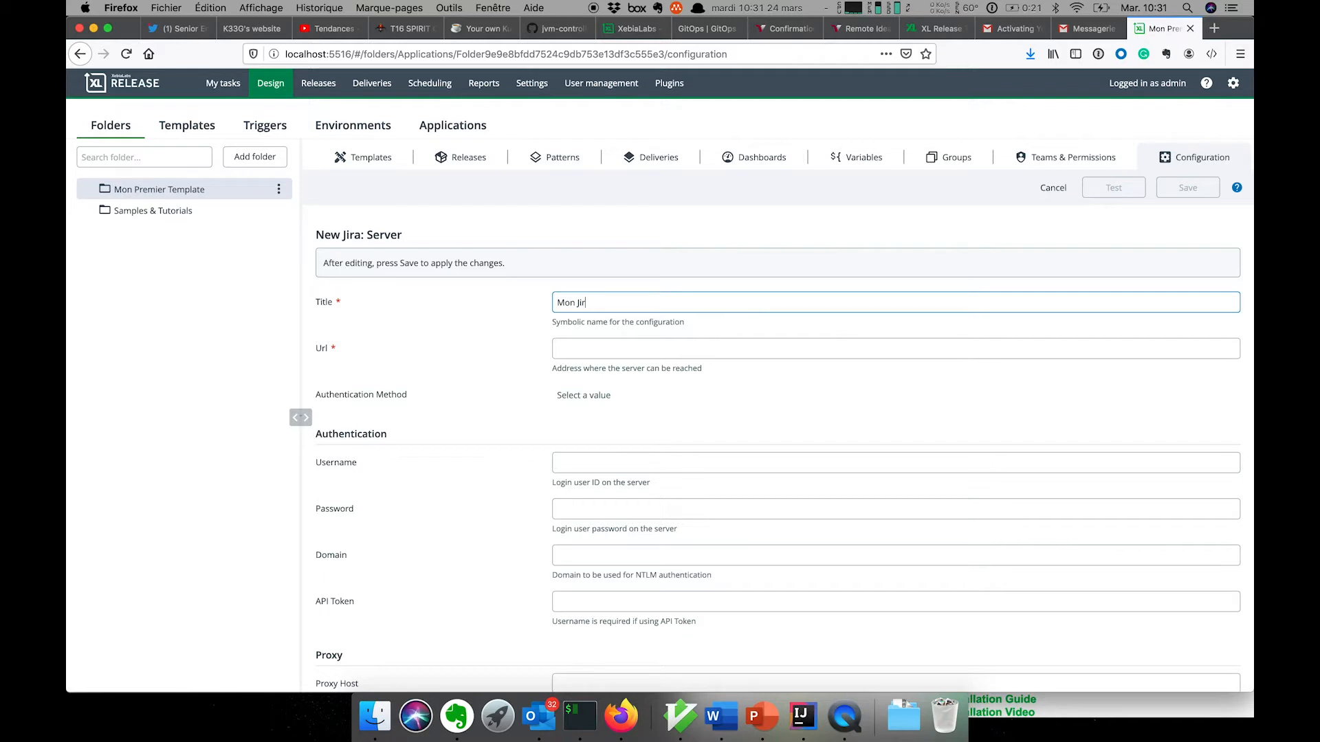
click(630, 341)
text(http://monjira.demo.xebialabs)
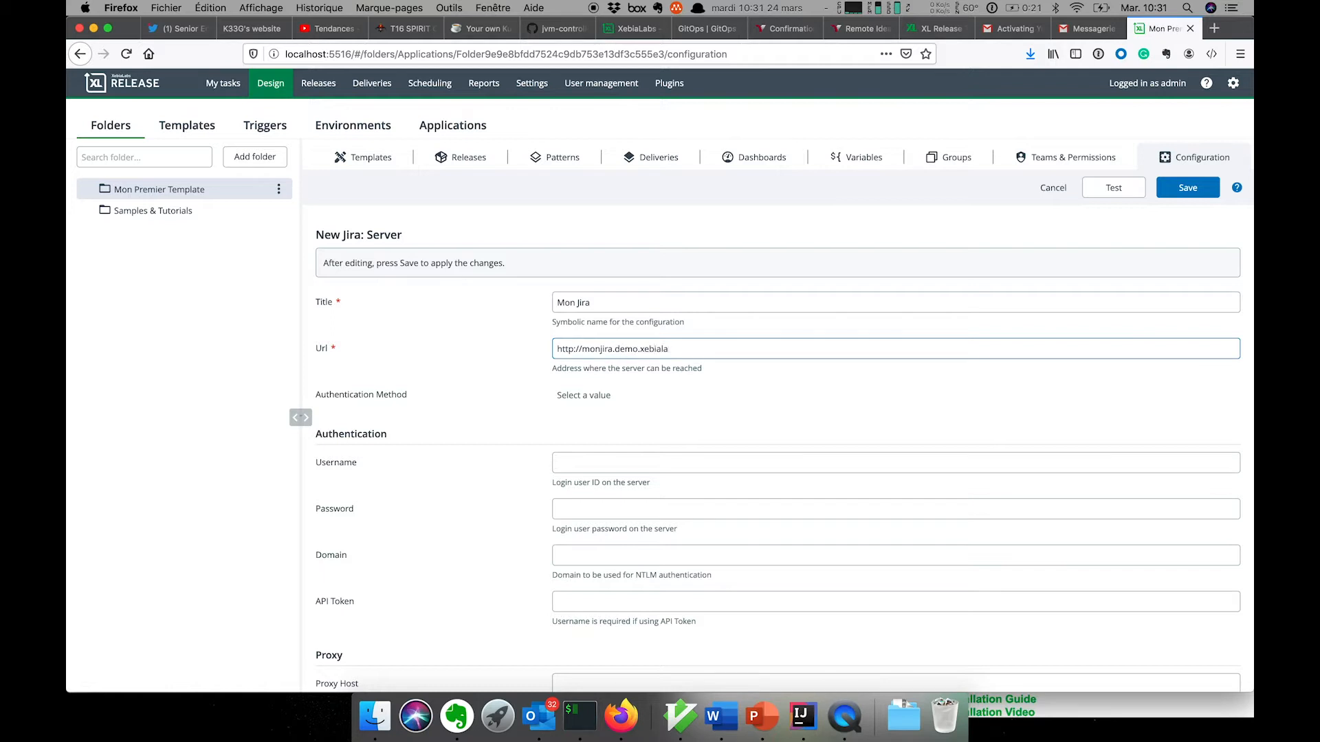
click(613, 465)
click(558, 509)
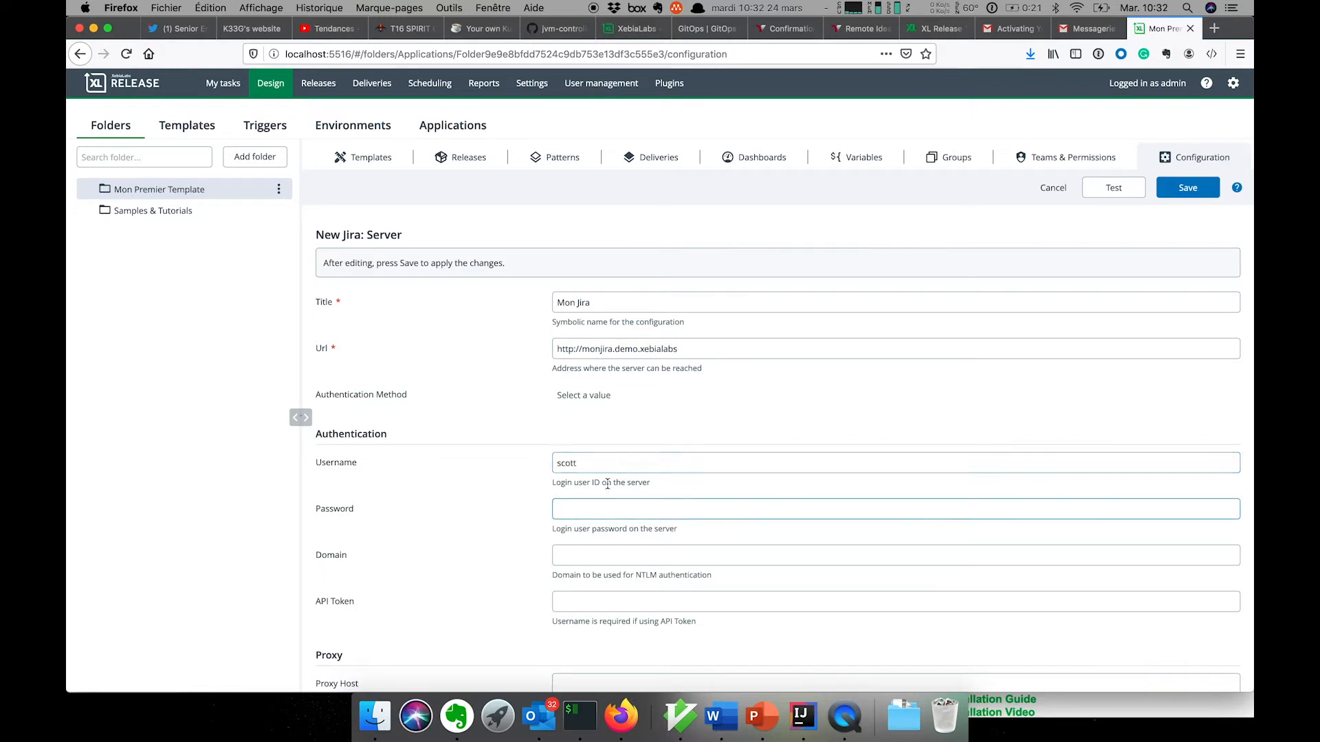
click(1188, 187)
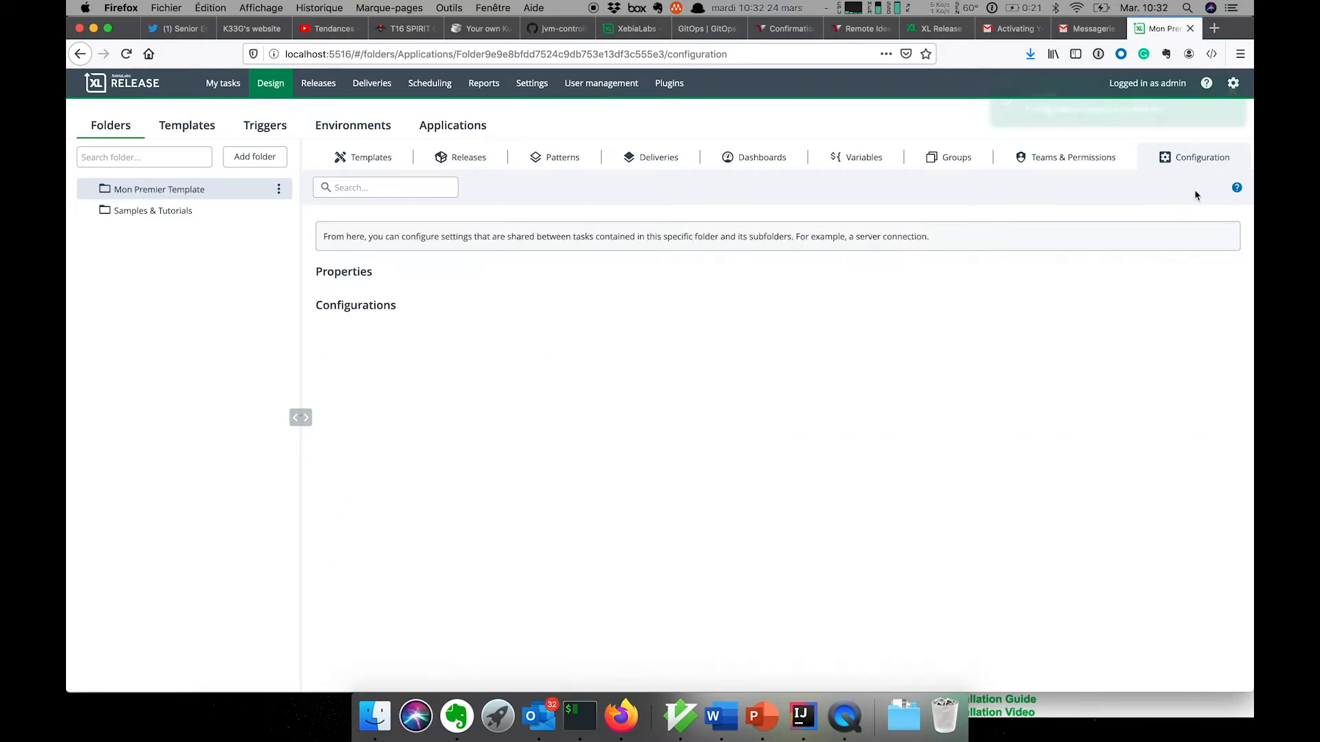
click(616, 287)
scroll(611, 363, down, 10)
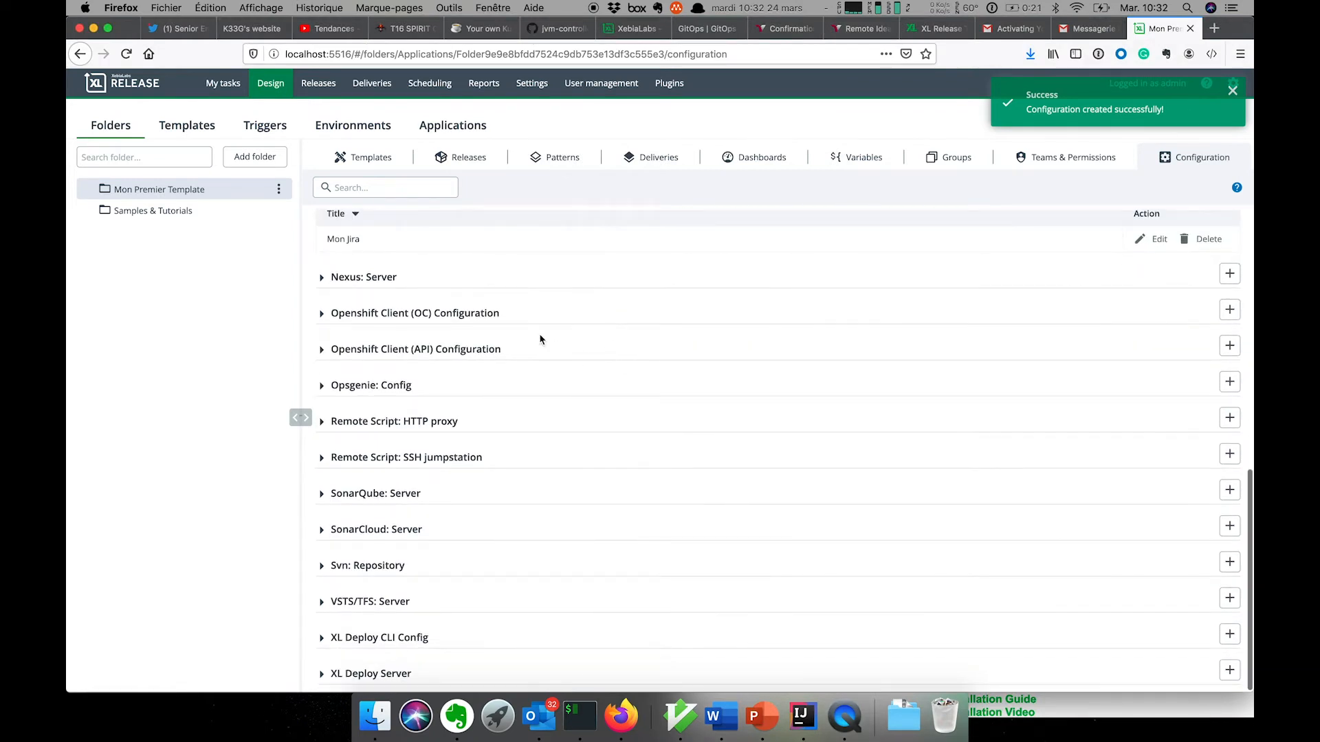
click(376, 189)
text(jenk)
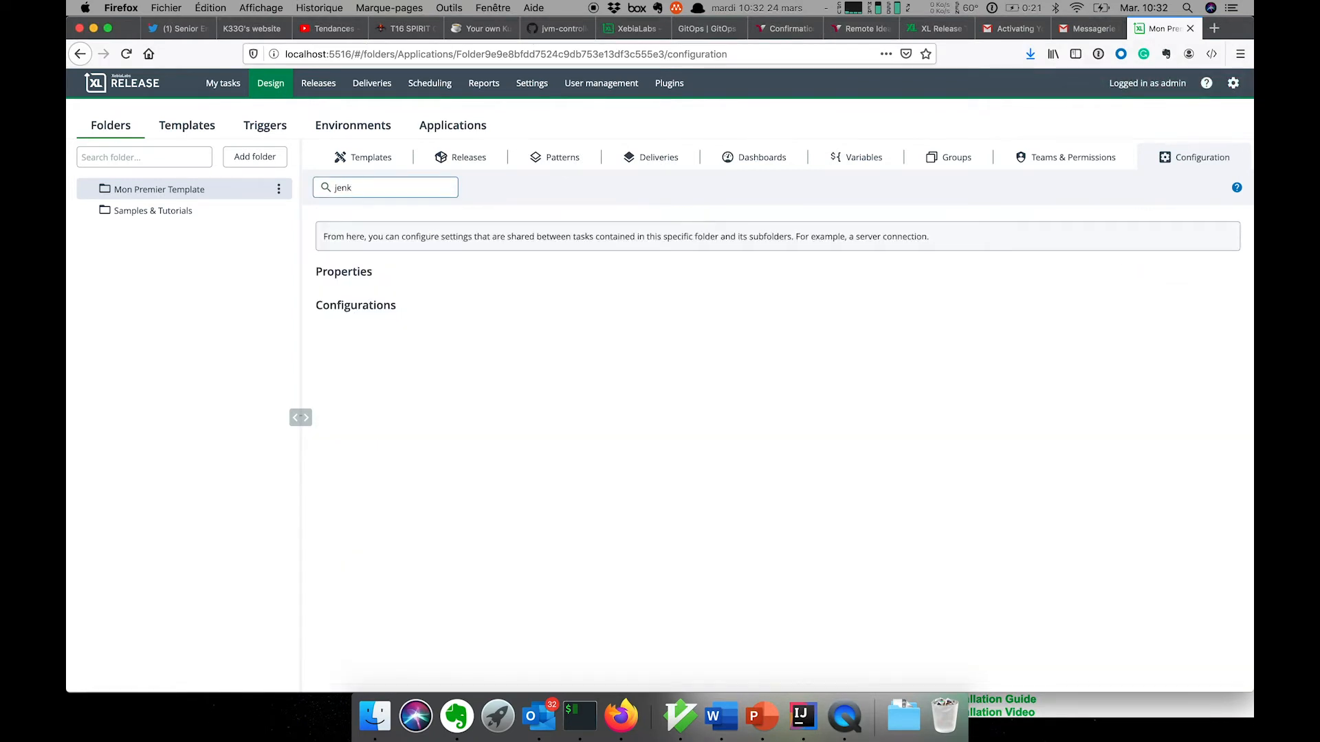
key(BackSpace)
key(BackSpace)
key(BackSpace)
scroll(461, 501, down, 4)
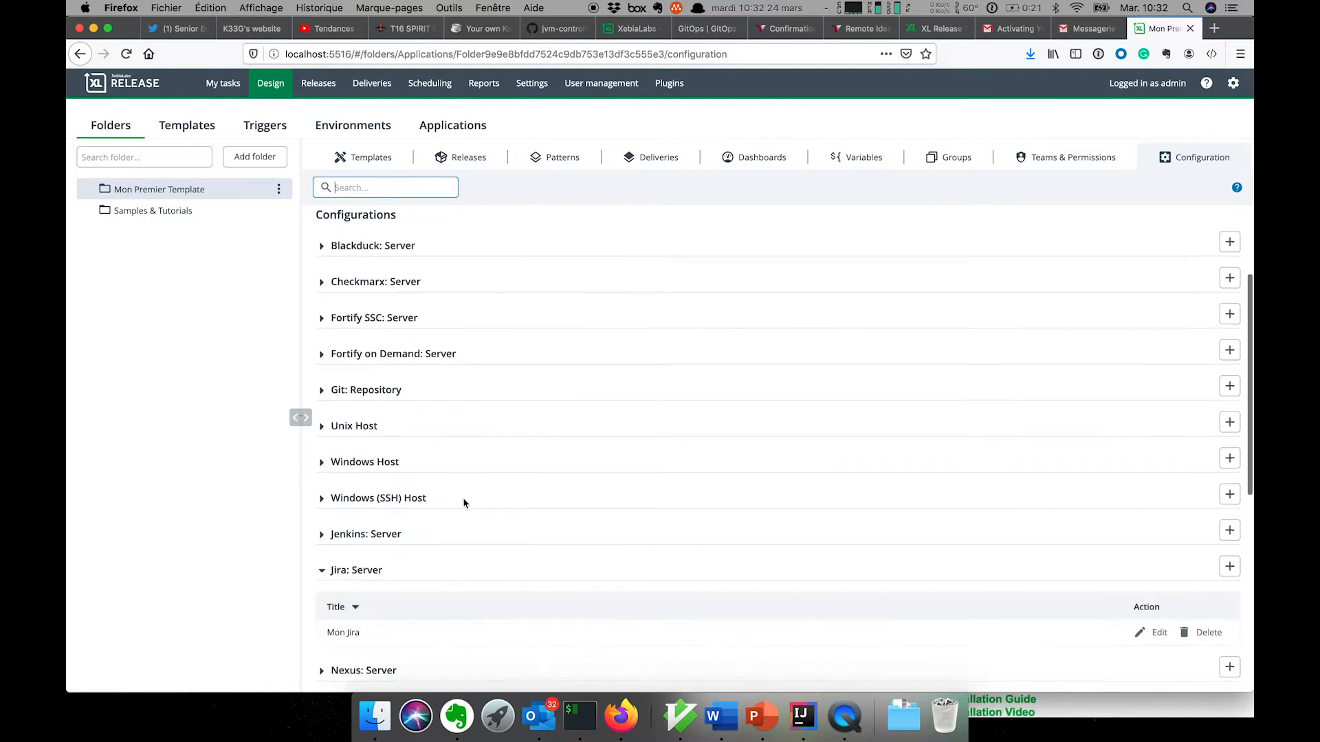
click(325, 515)
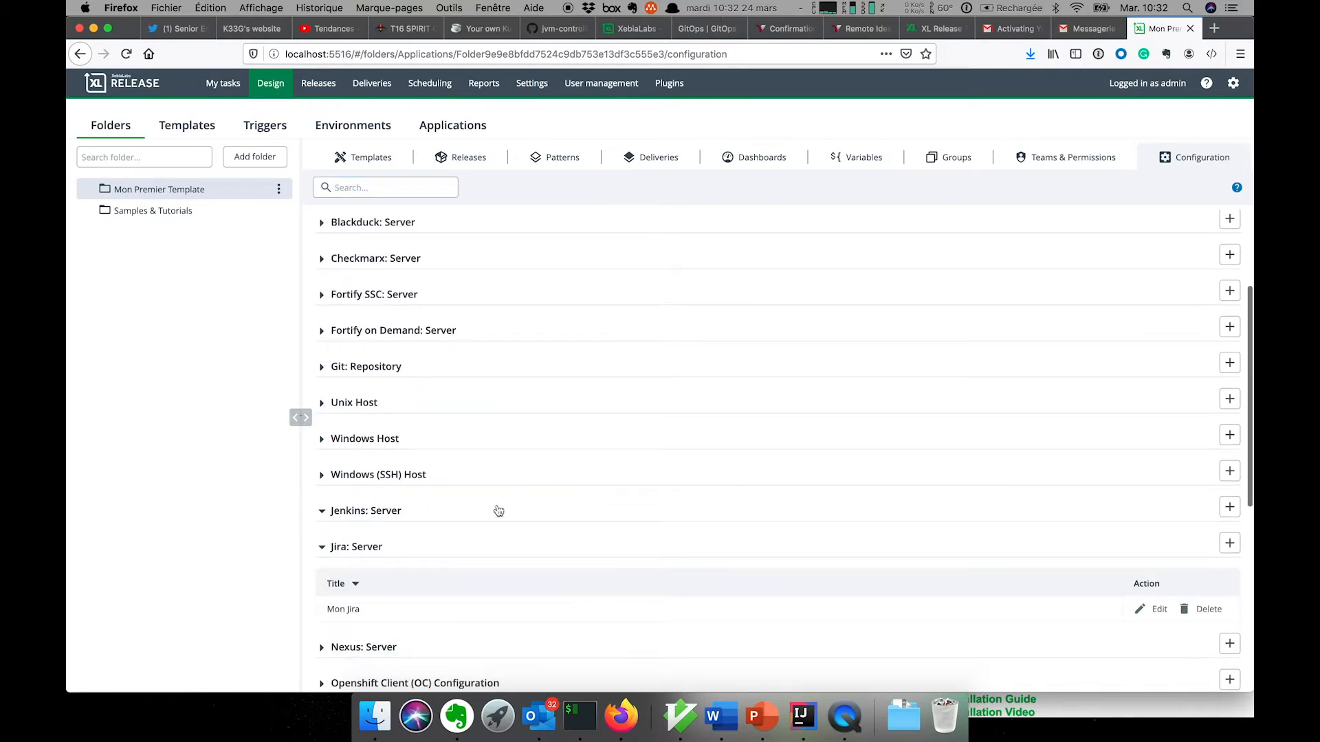
click(1230, 506)
click(601, 293)
text(Mon je)
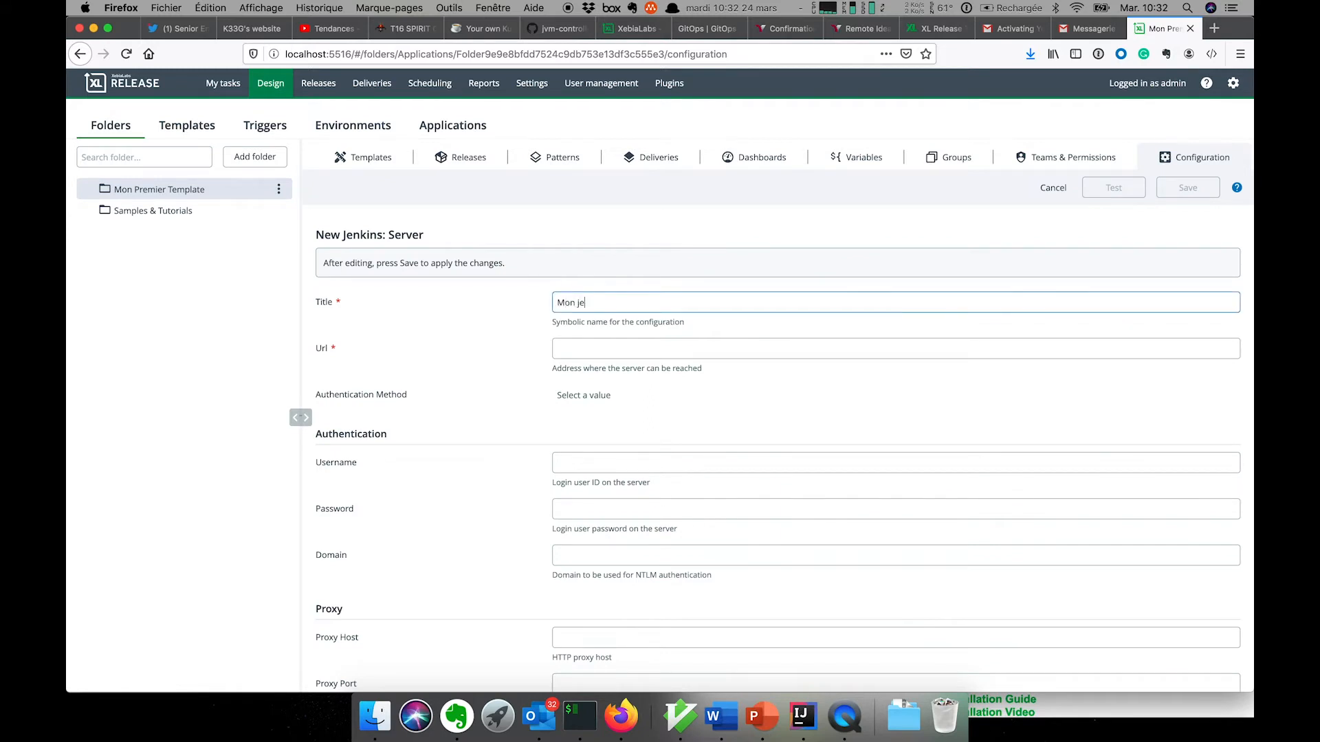
text(nkins)
key(Tab)
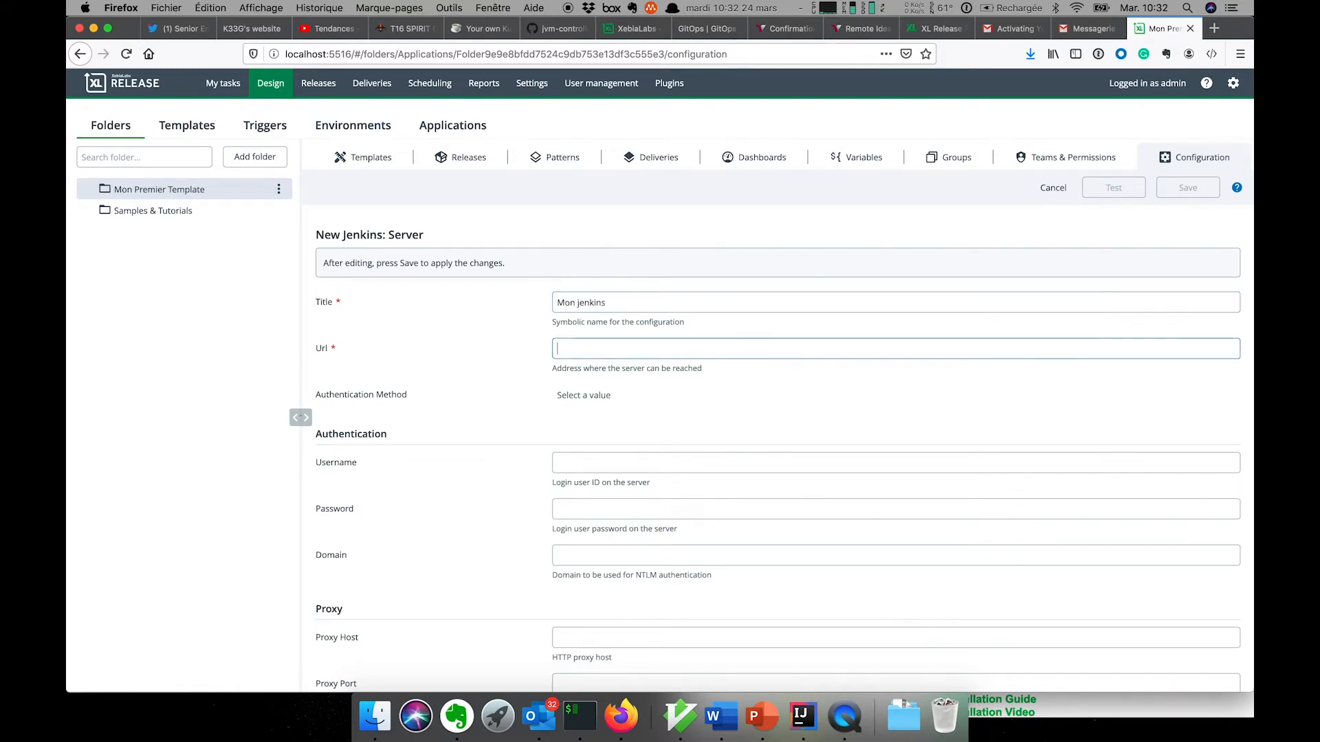
text(http://monjira.demo.xebialabs)
key(BackSpace)
key(BackSpace)
key(BackSpace)
key(BackSpace)
key(BackSpace)
key(BackSpace)
key(BackSpace)
text(ci)
- Enter the Jenkins login username and password, save it, and scroll back to the top
click(560, 463)
text(scott)
key(Tab)
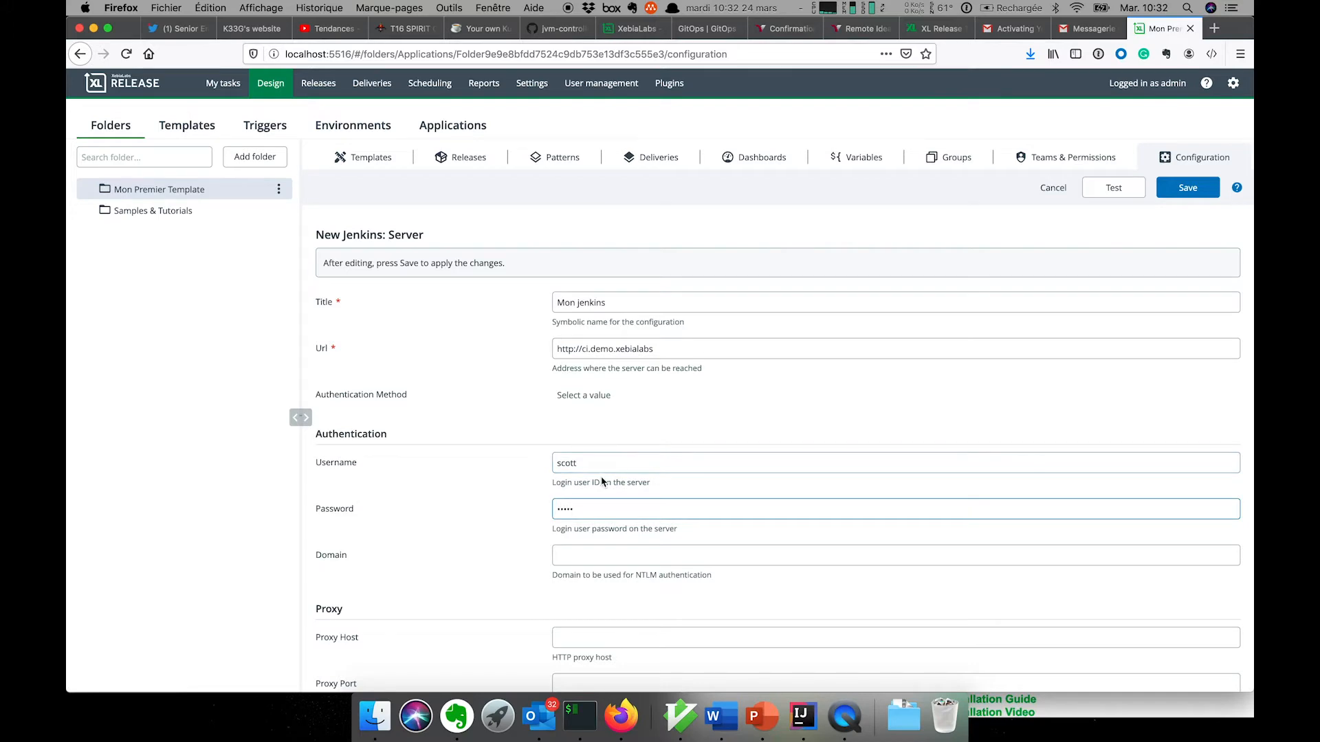
click(1195, 193)
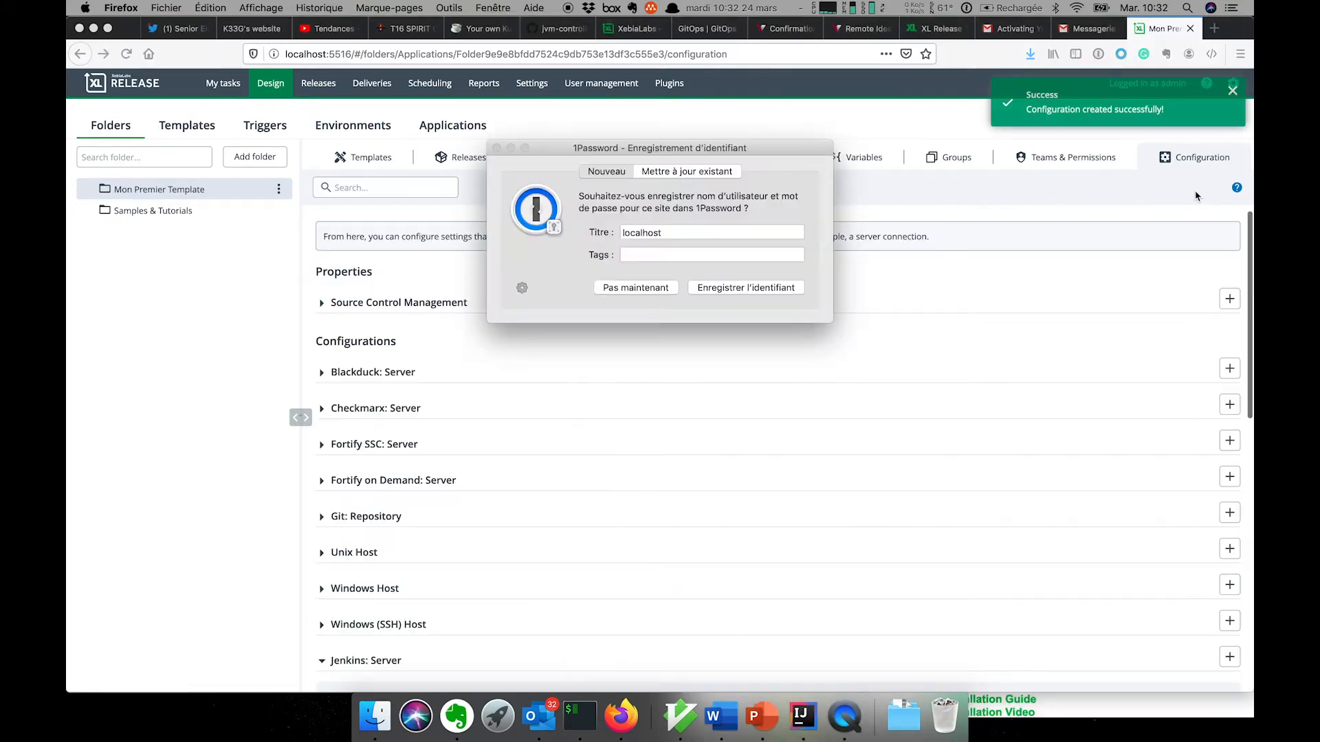
click(664, 293)
scroll(625, 487, down, 10)
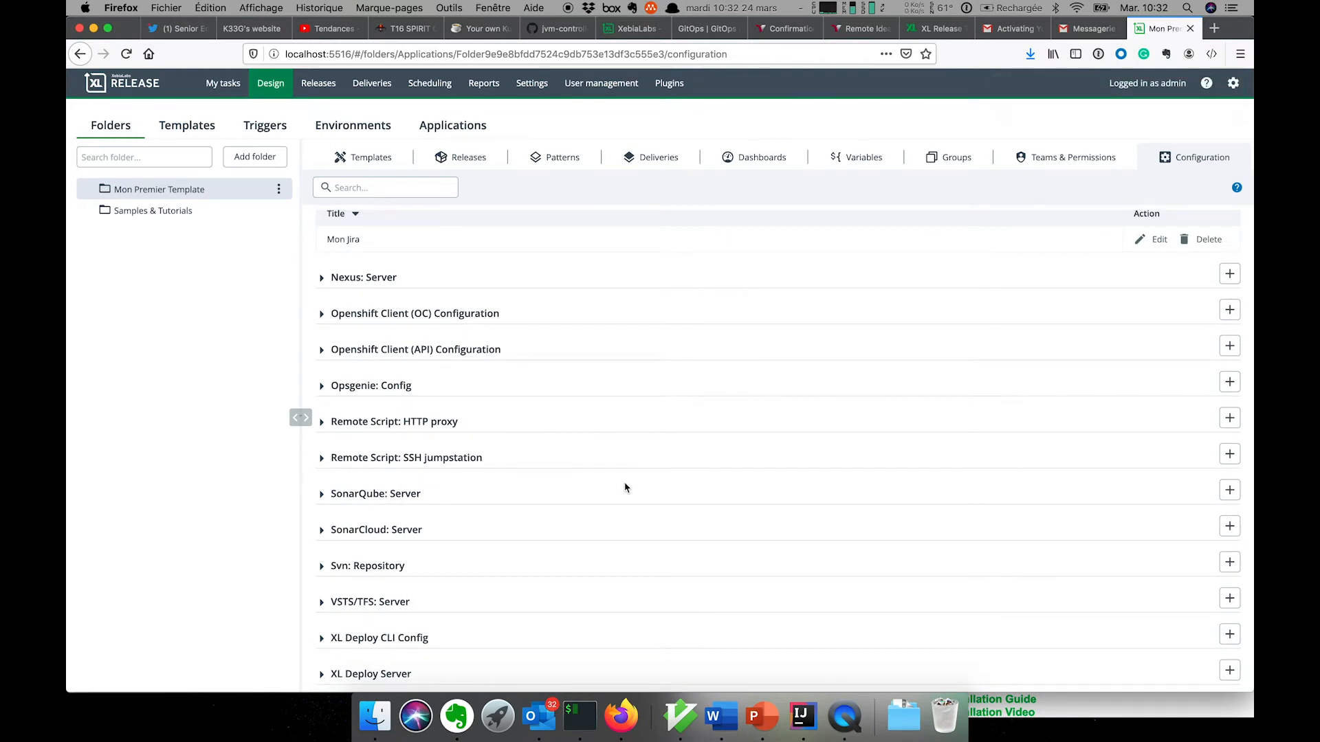
scroll(625, 487, up, 10)
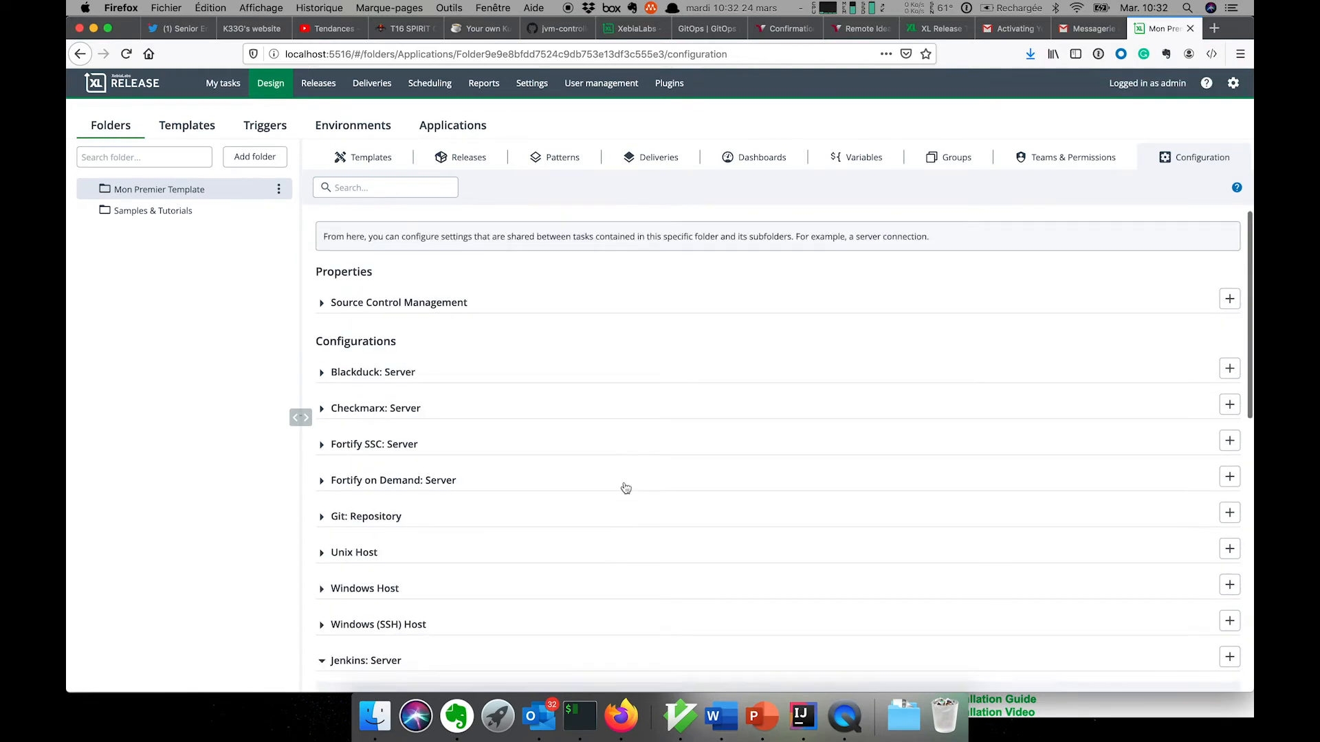
- Open the Simple application Web template and show the first DEV task's Change type options
click(384, 167)
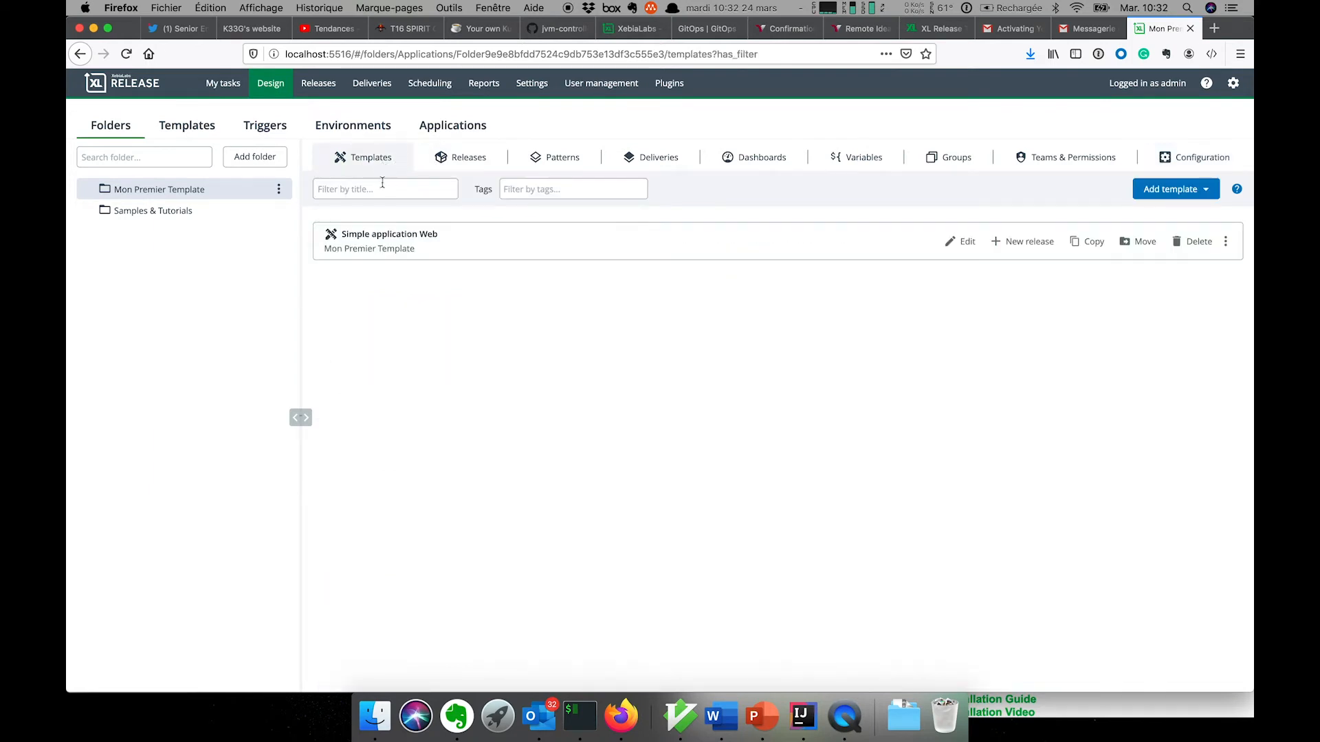
click(375, 236)
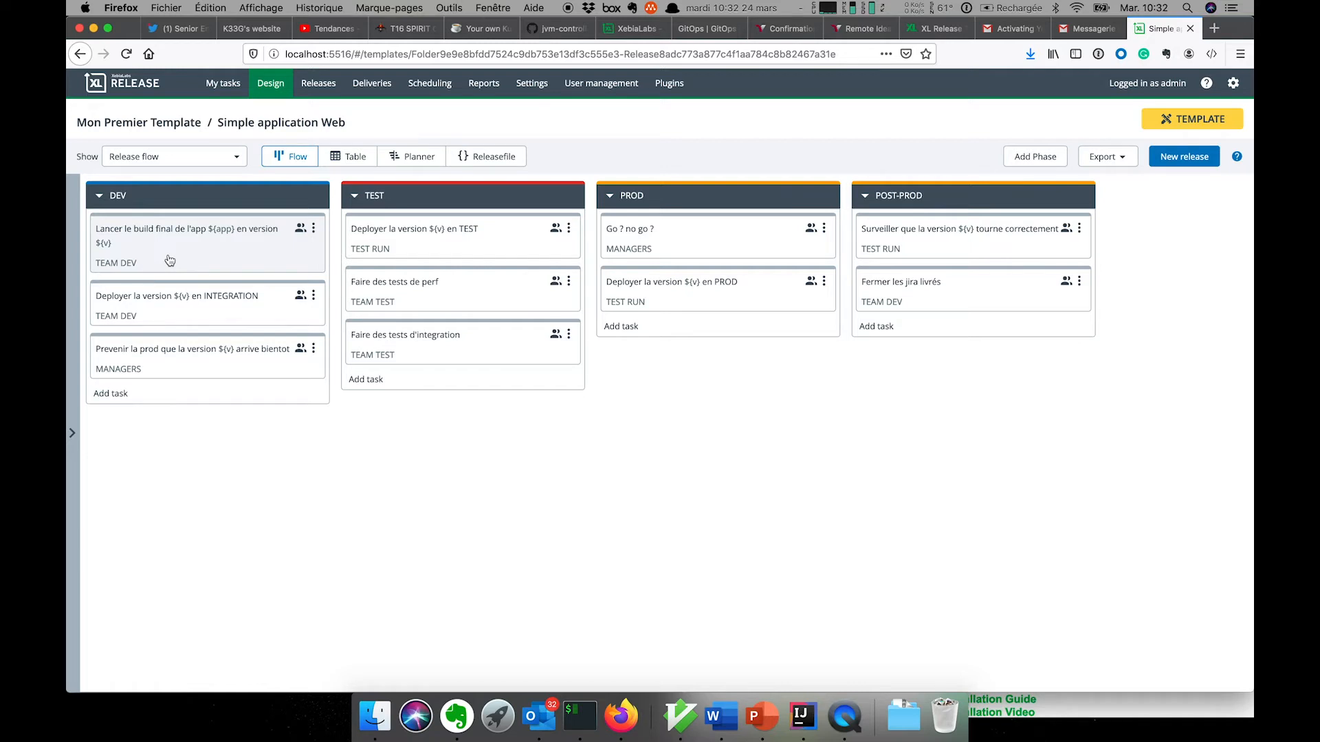
click(316, 232)
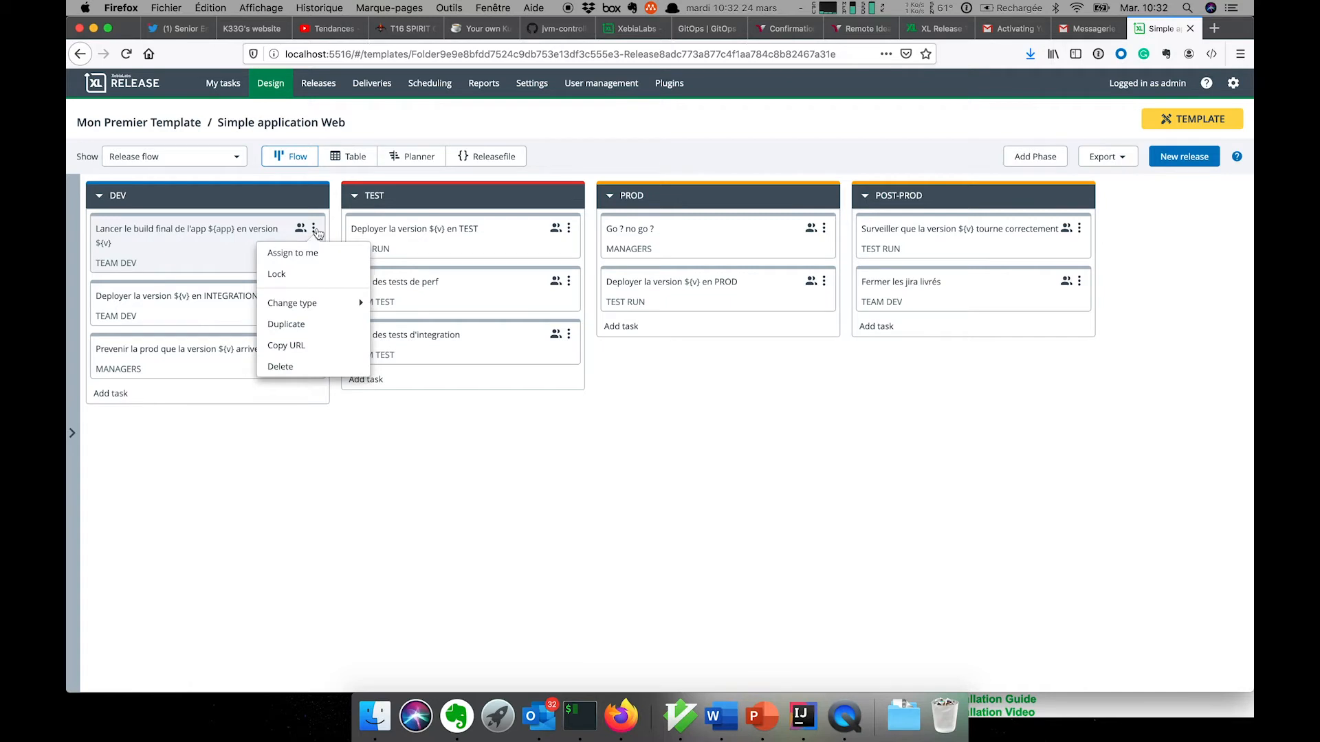
mouse_move(327, 308)
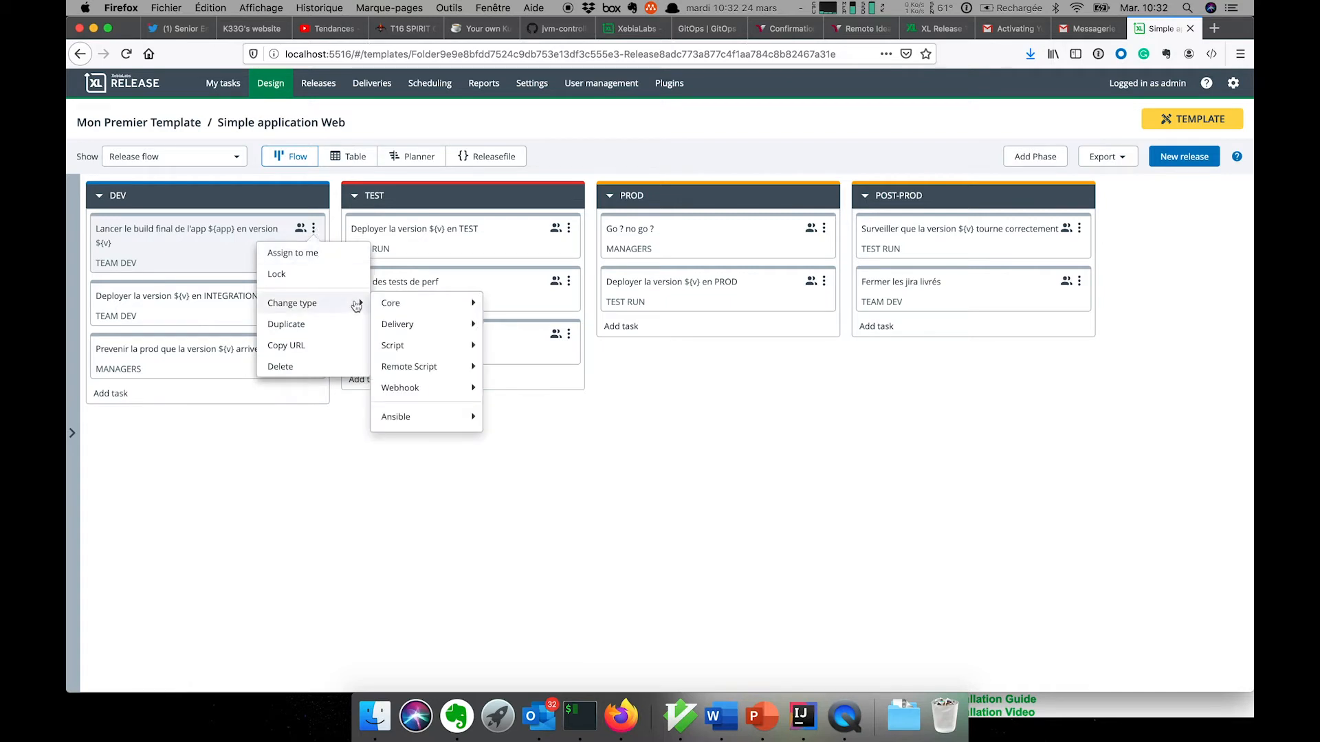
mouse_move(408, 305)
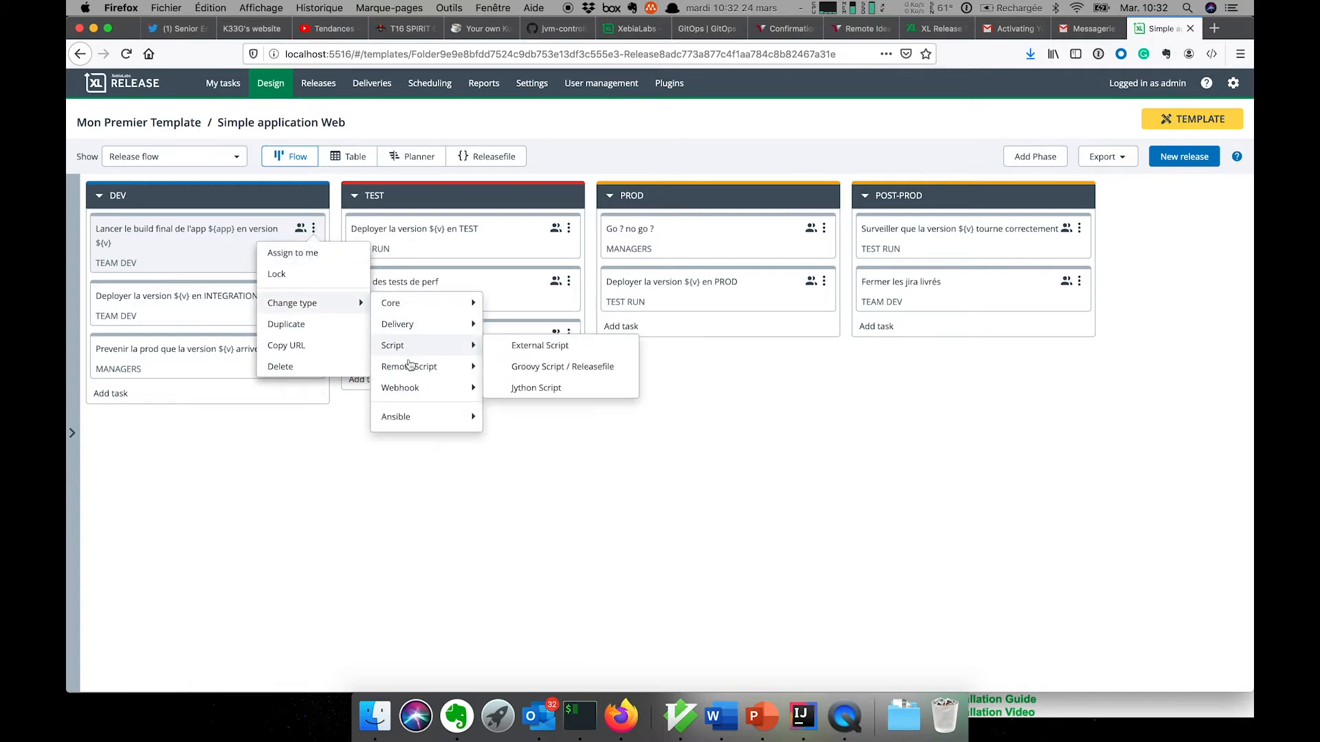
mouse_move(412, 337)
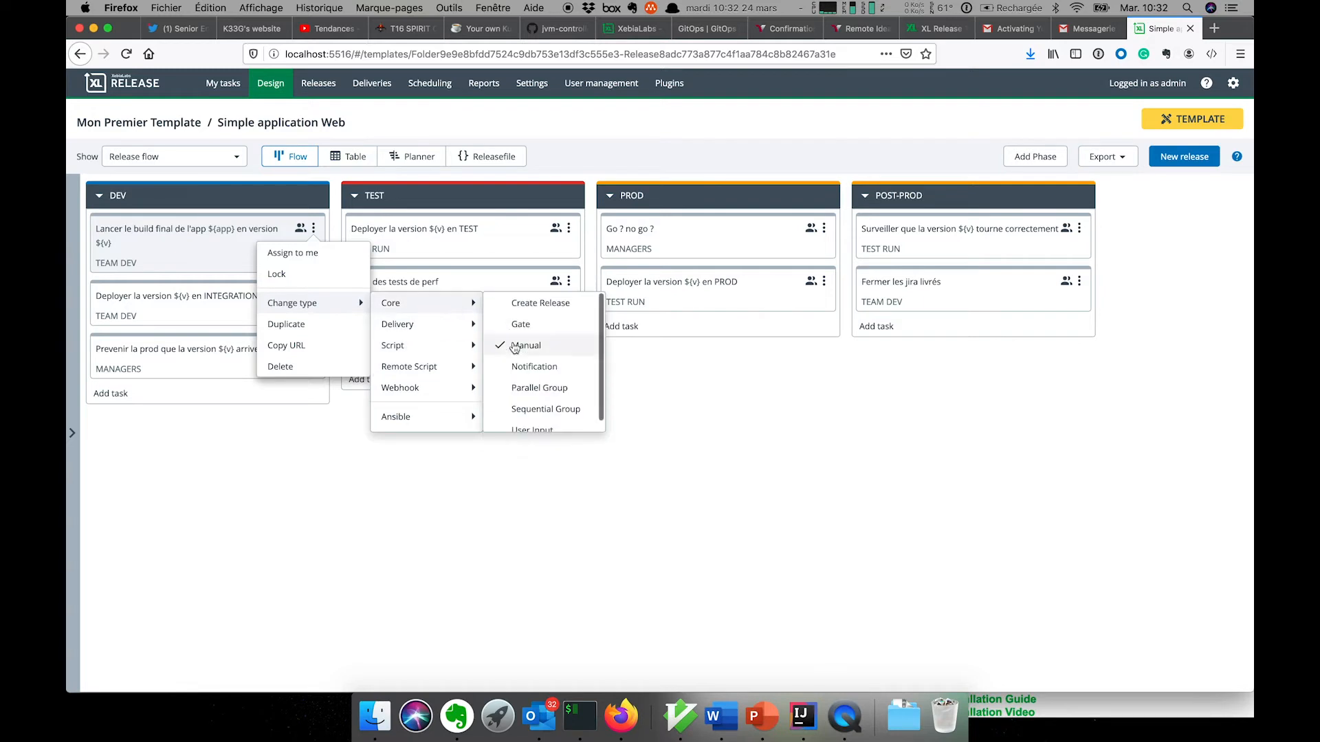
- Browse through the available task types, then dismiss the menu without changing anything
scroll(437, 320, down, 1)
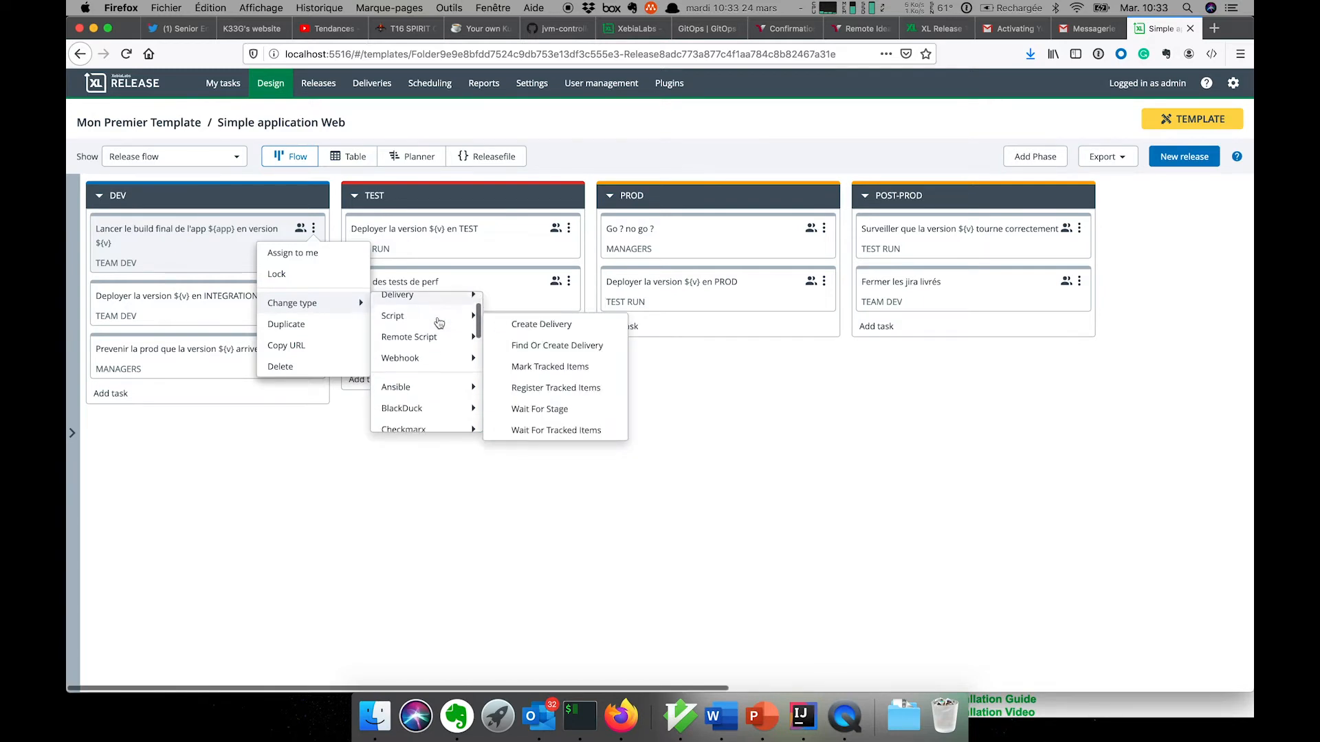
scroll(437, 336, down, 1)
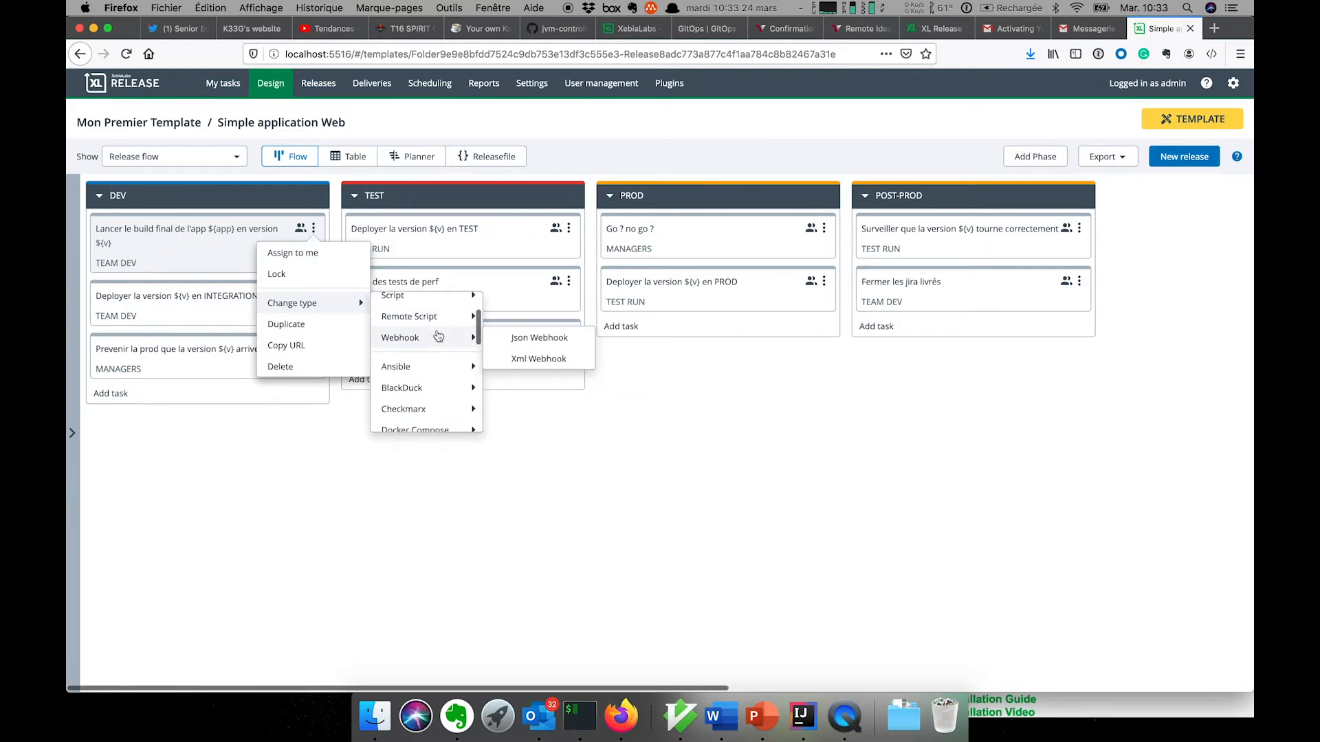
scroll(438, 336, up, 2)
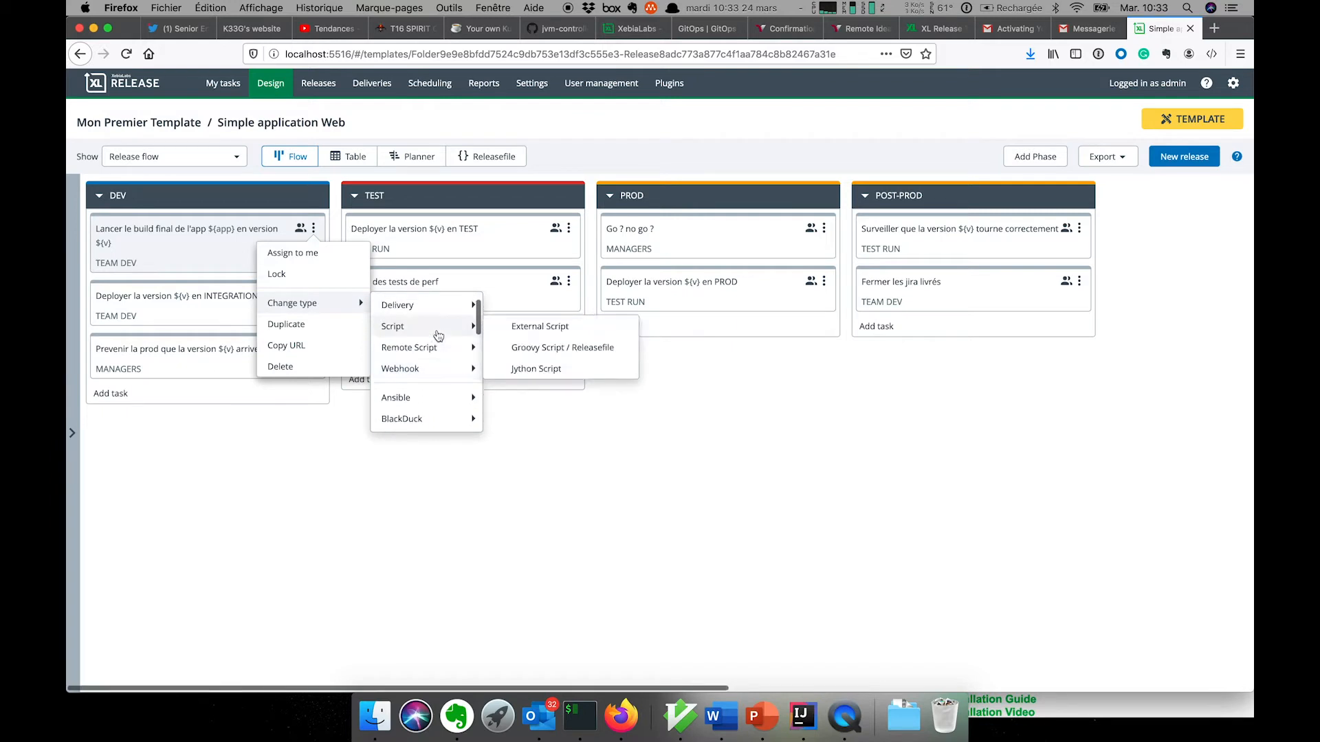
mouse_move(448, 377)
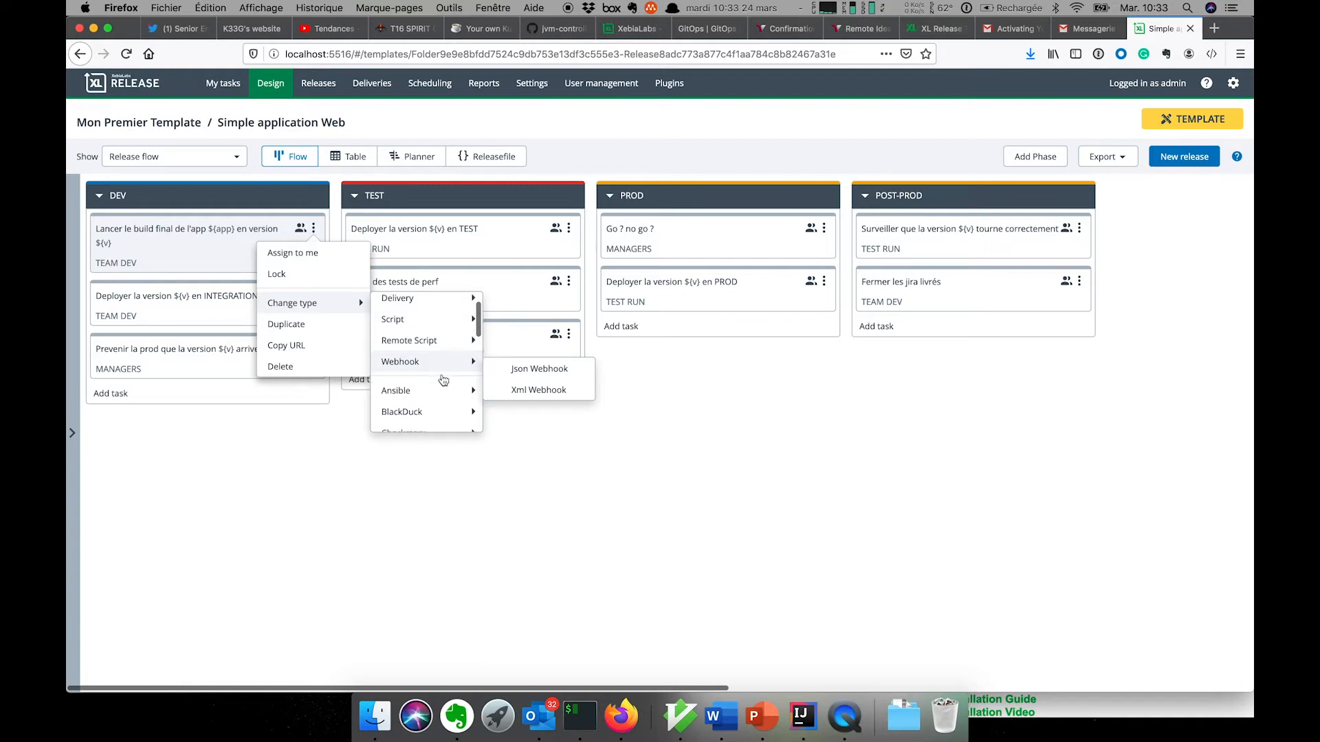
scroll(443, 378, down, 1)
scroll(443, 380, down, 2)
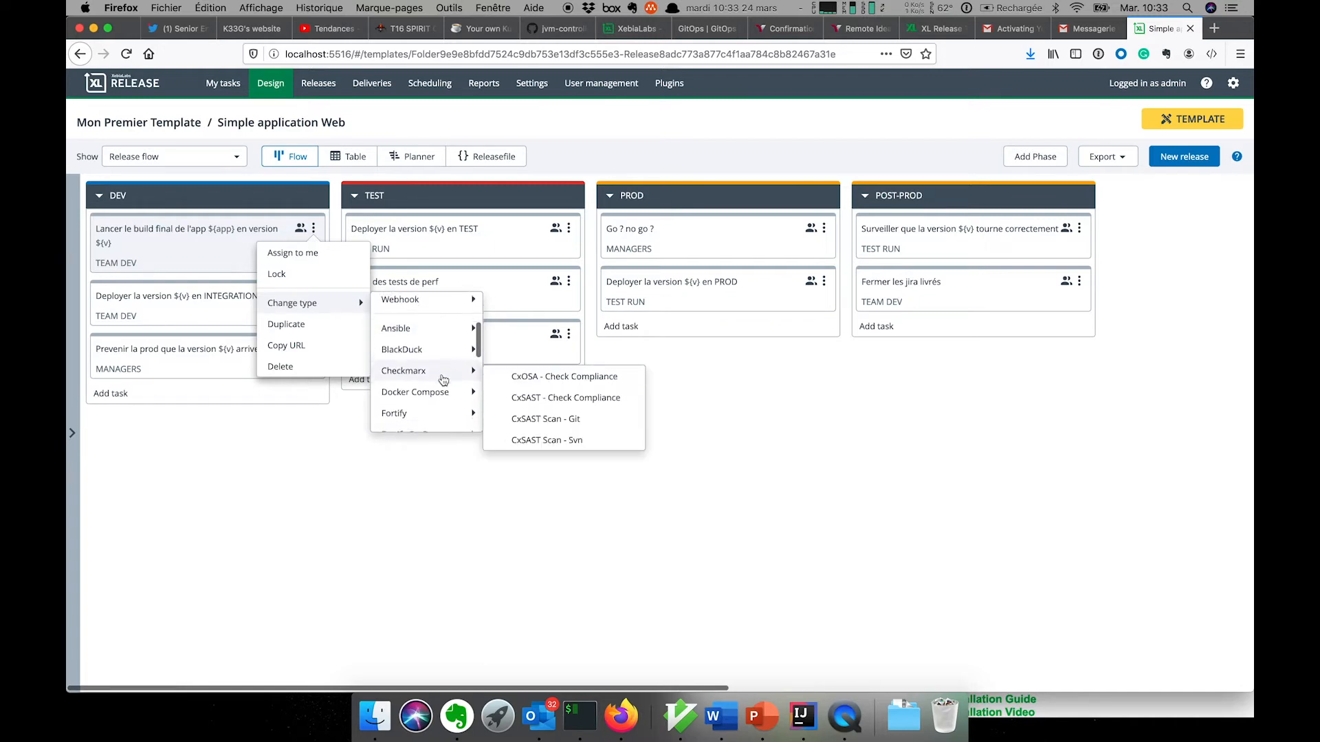
scroll(443, 380, down, 1)
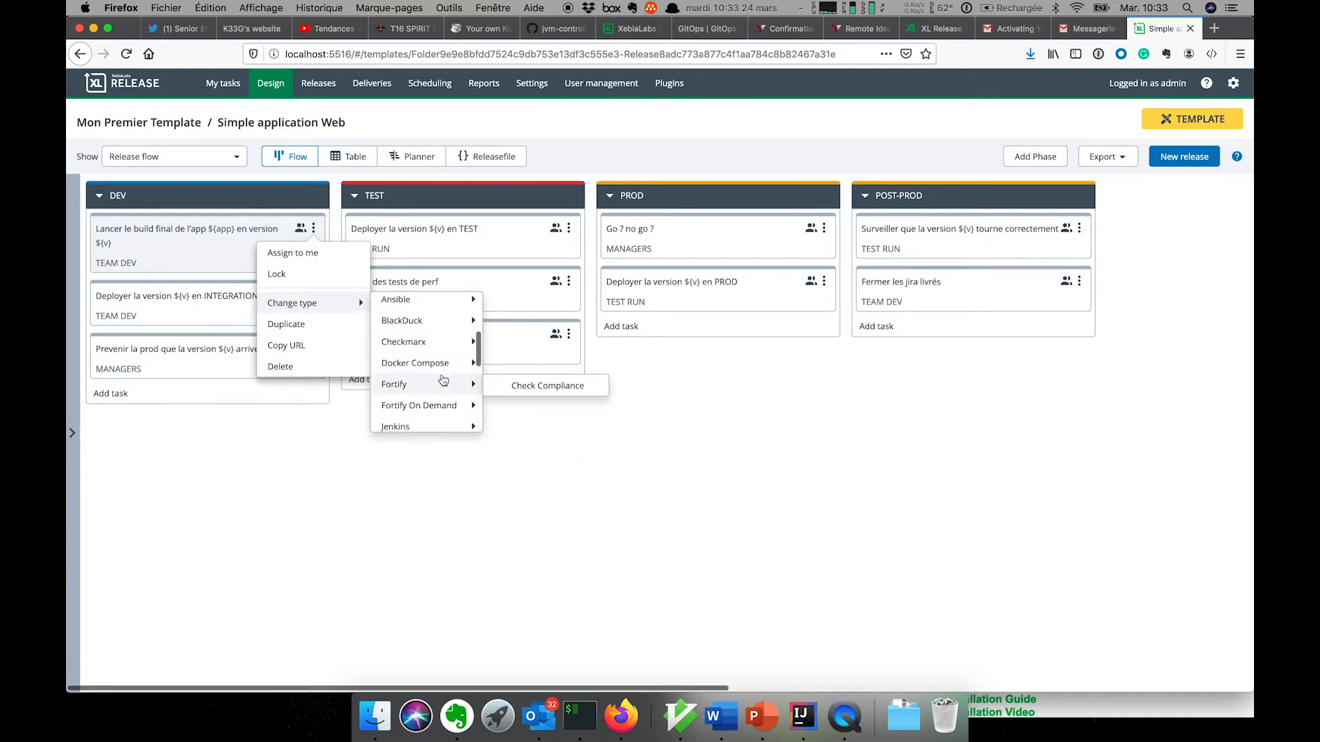
scroll(443, 380, up, 1)
scroll(439, 375, down, 2)
scroll(439, 375, down, 4)
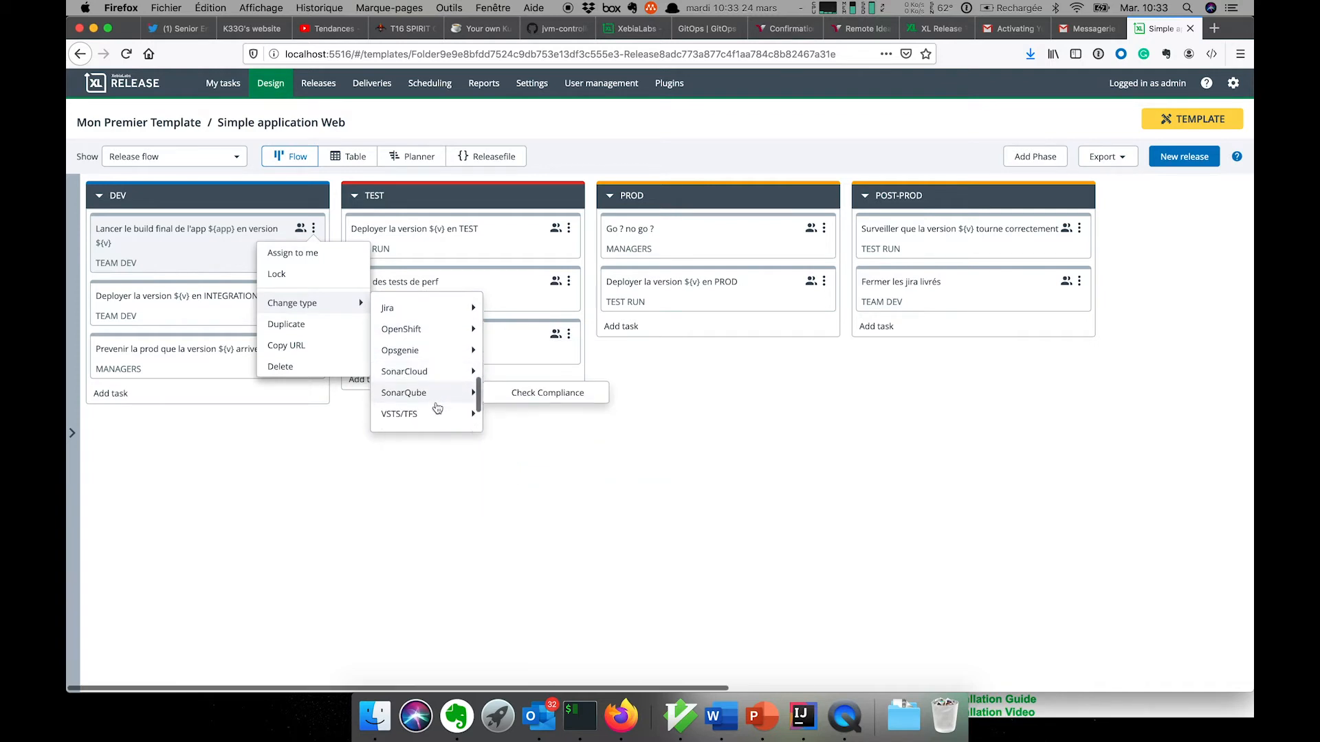
scroll(436, 412, down, 4)
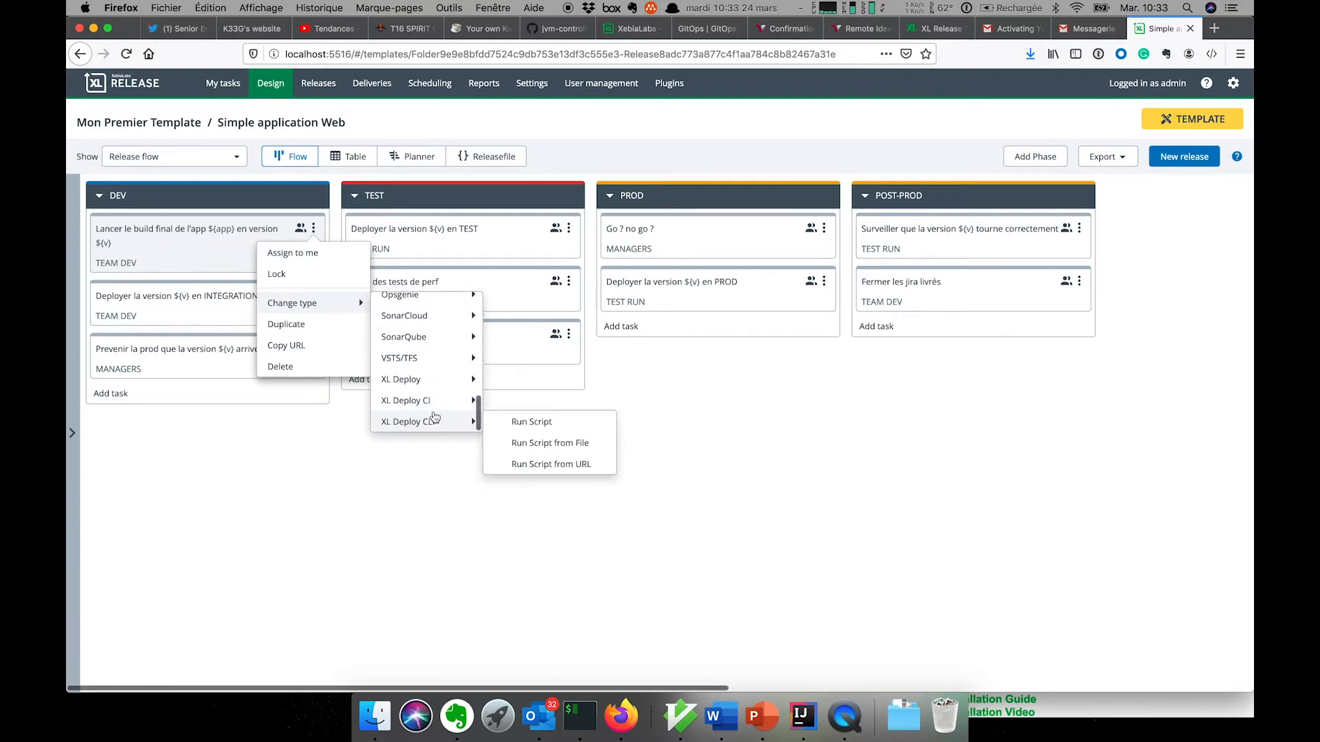
click(334, 451)
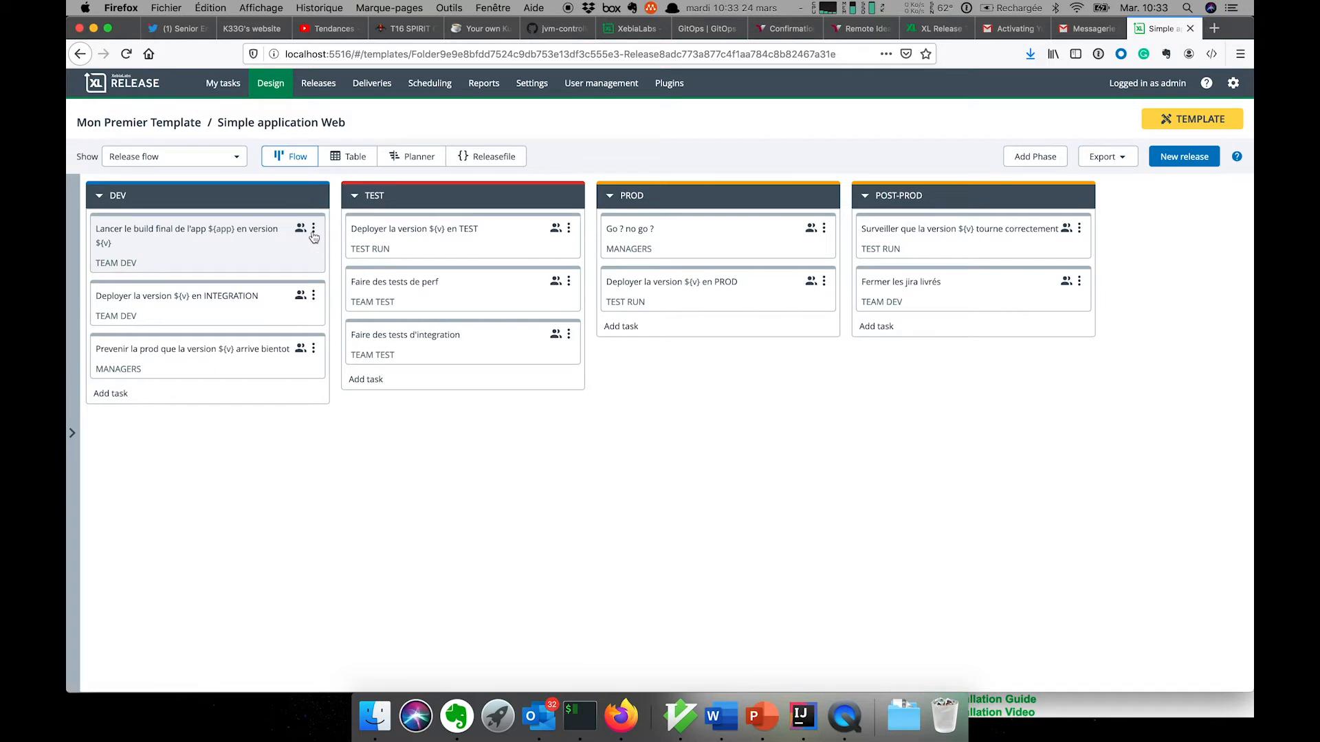
- Bring up the first DEV task's Change type list again
click(314, 228)
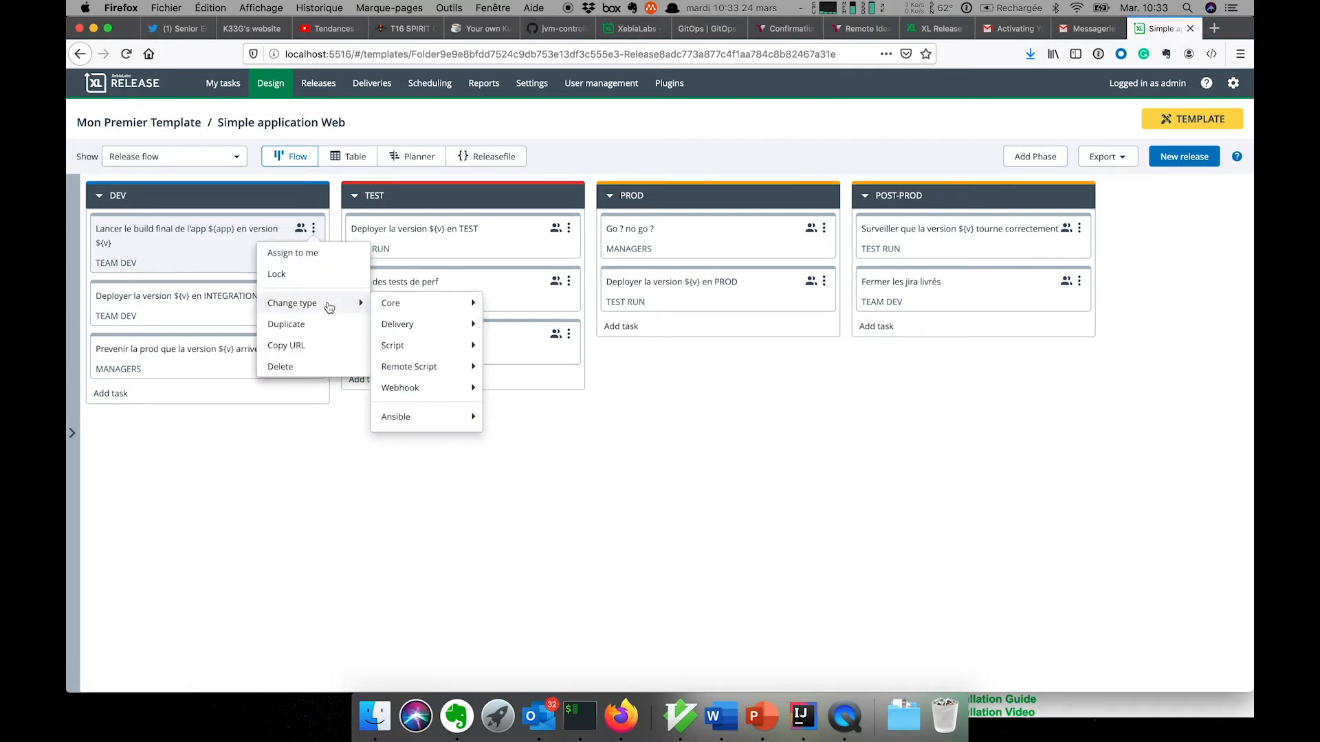
scroll(423, 354, down, 4)
mouse_move(427, 361)
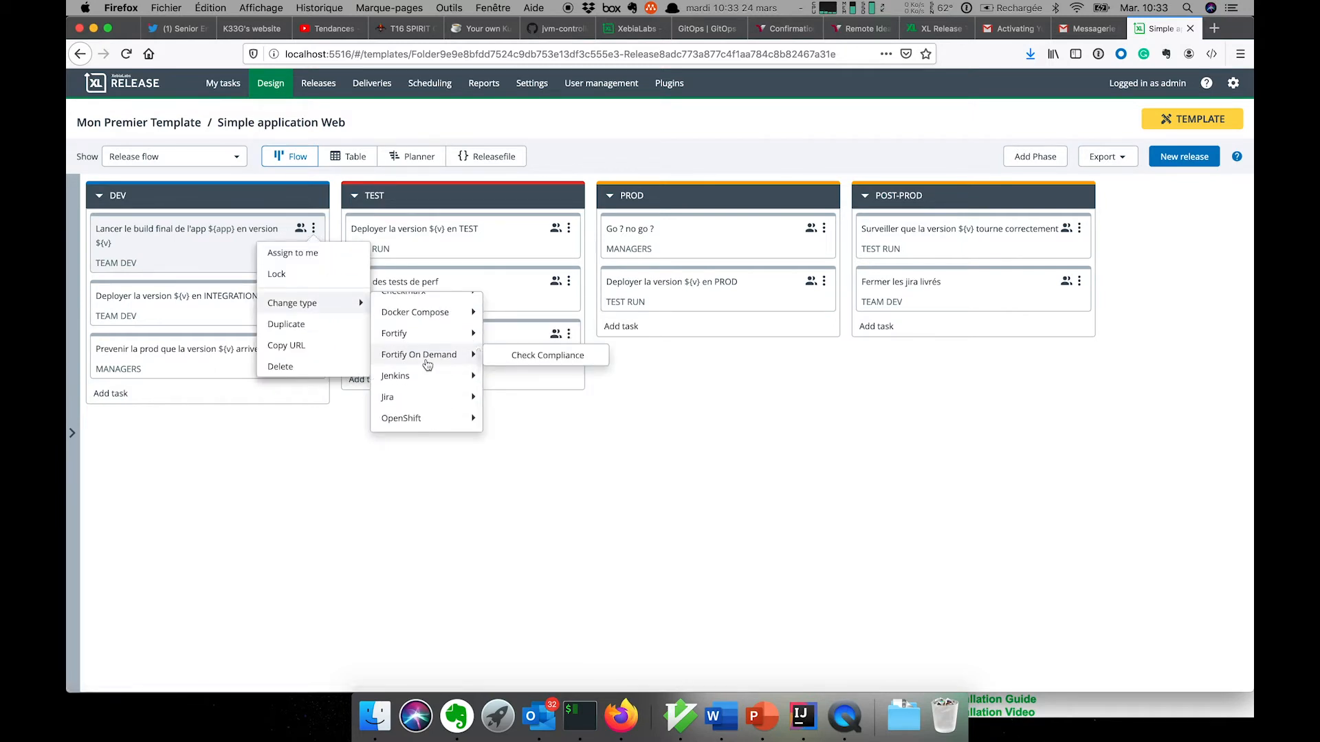
- Change the first DEV task to a Jenkins Build task using server Mon jenkins
click(541, 377)
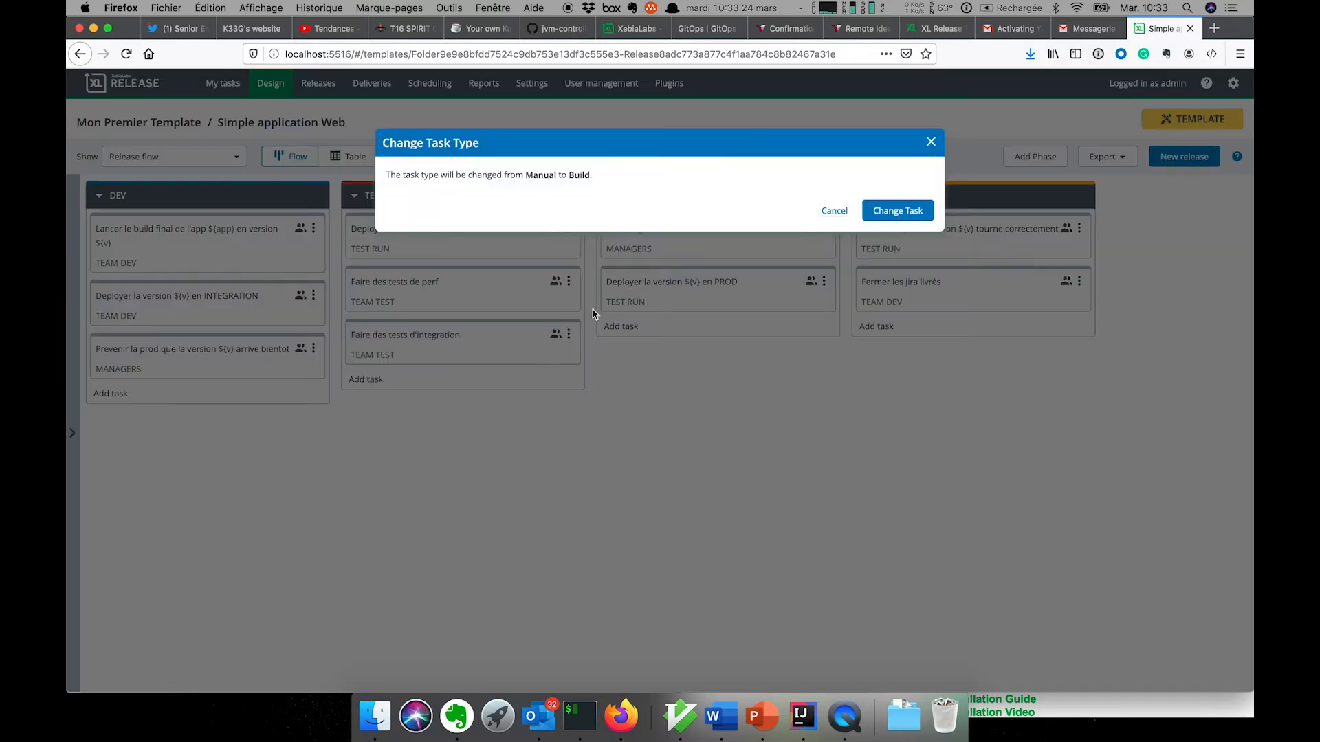
click(912, 214)
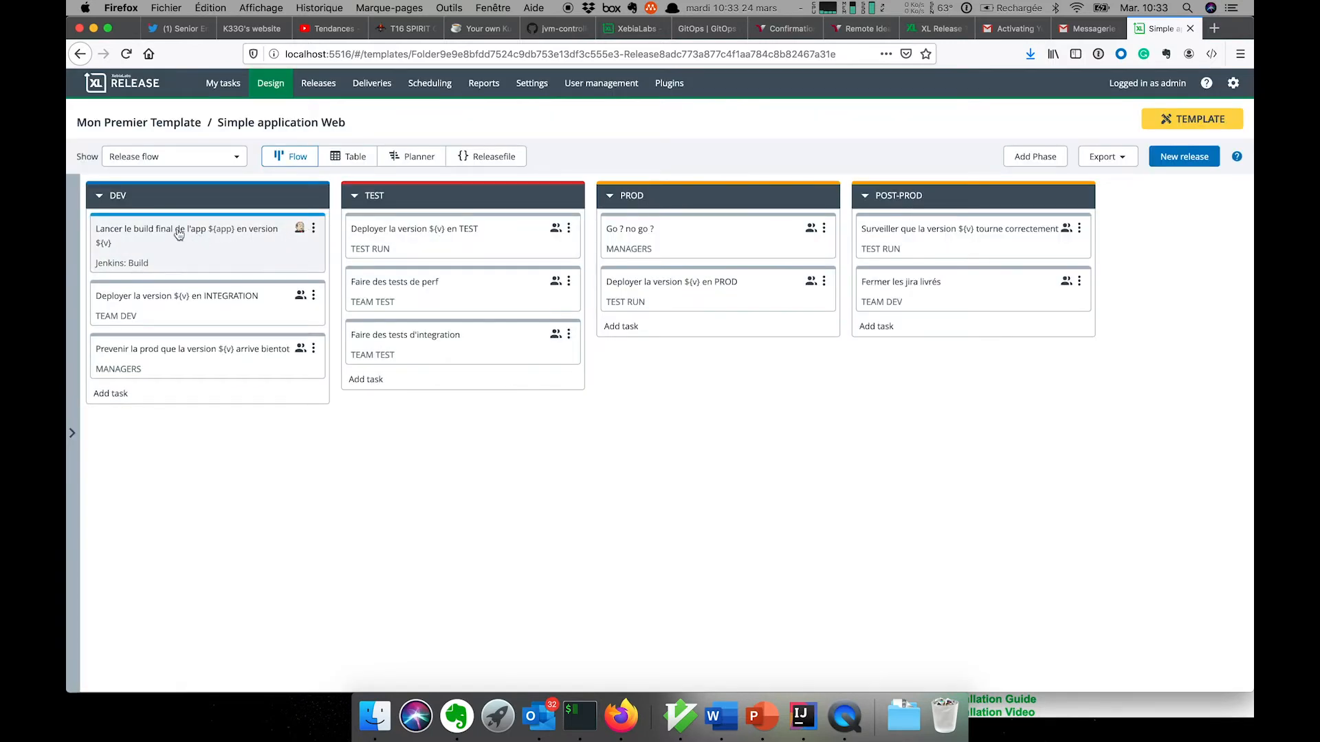
click(303, 234)
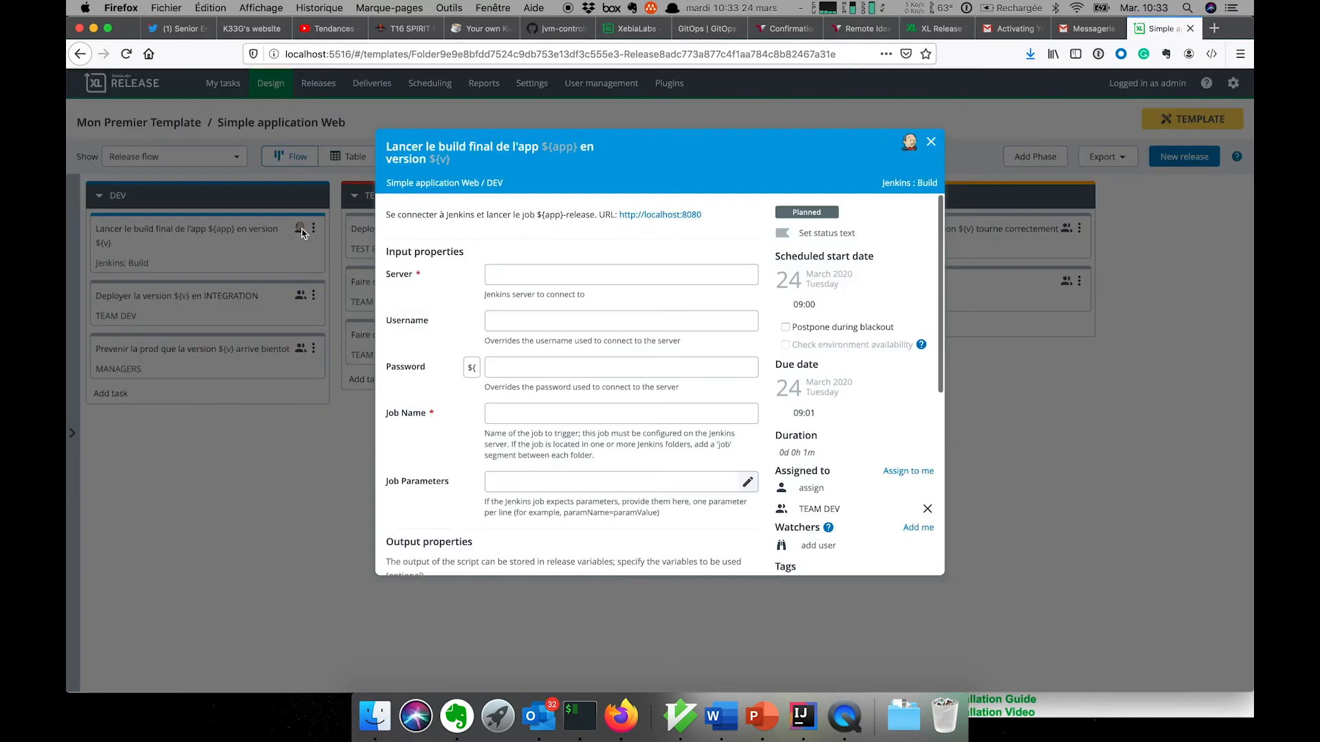
click(574, 277)
click(579, 286)
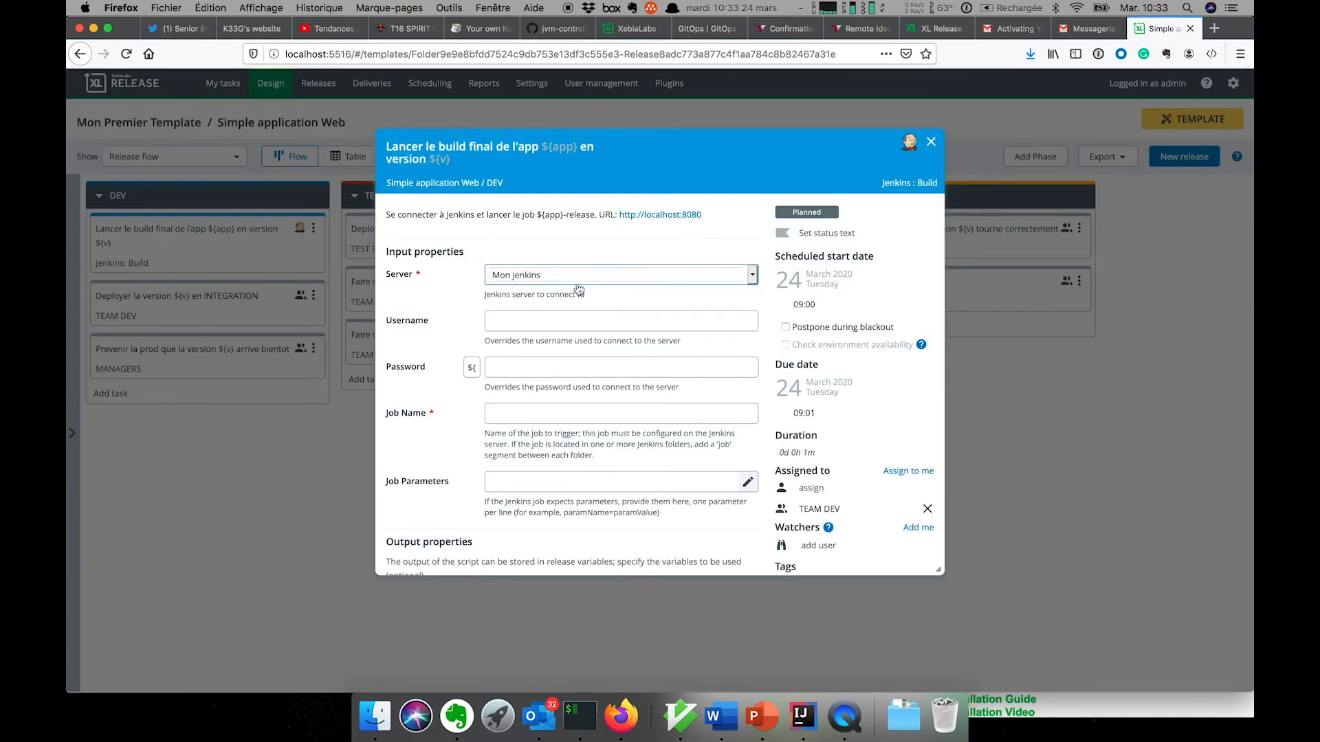
- Set job name ${app}-release and build number variable ${bn}, then close the task
click(529, 319)
scroll(607, 375, down, 2)
click(597, 347)
text(${app}-releas)
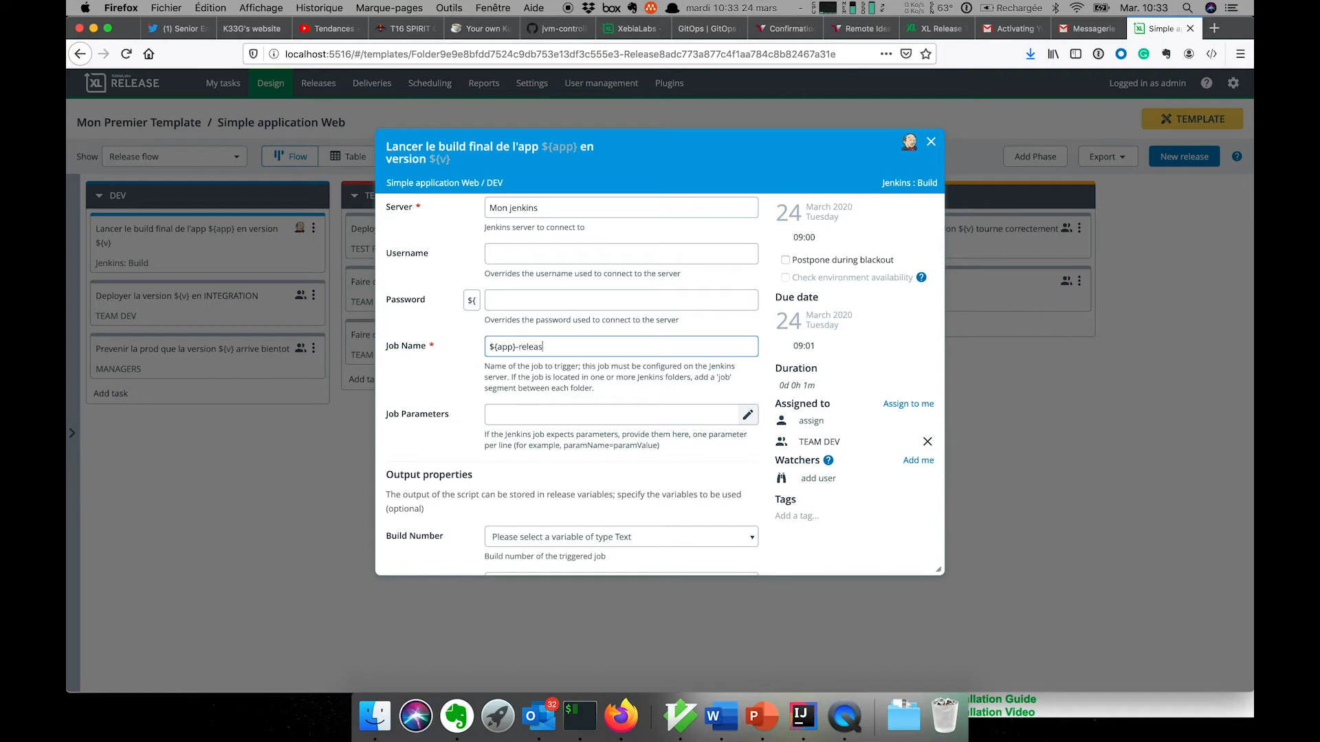
scroll(660, 414, down, 5)
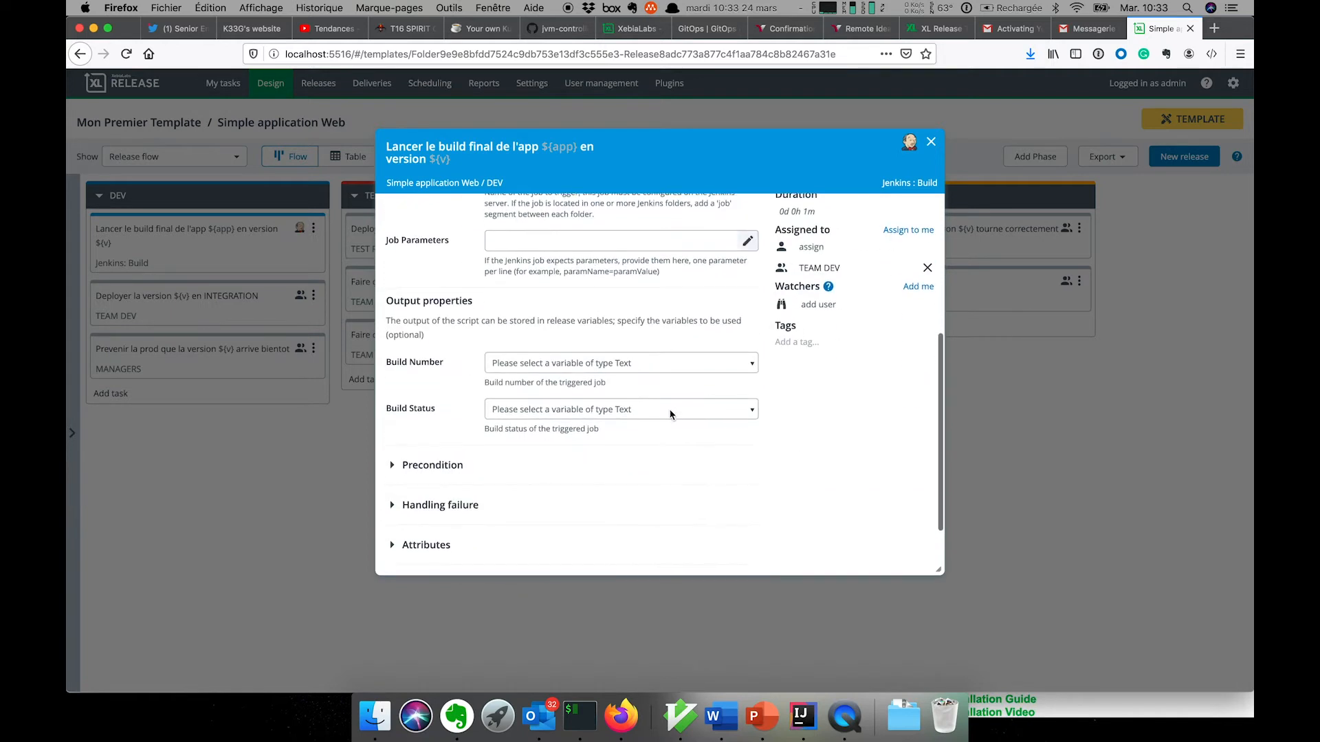
click(633, 362)
text(${bn})
key(Return)
scroll(517, 266, up, 5)
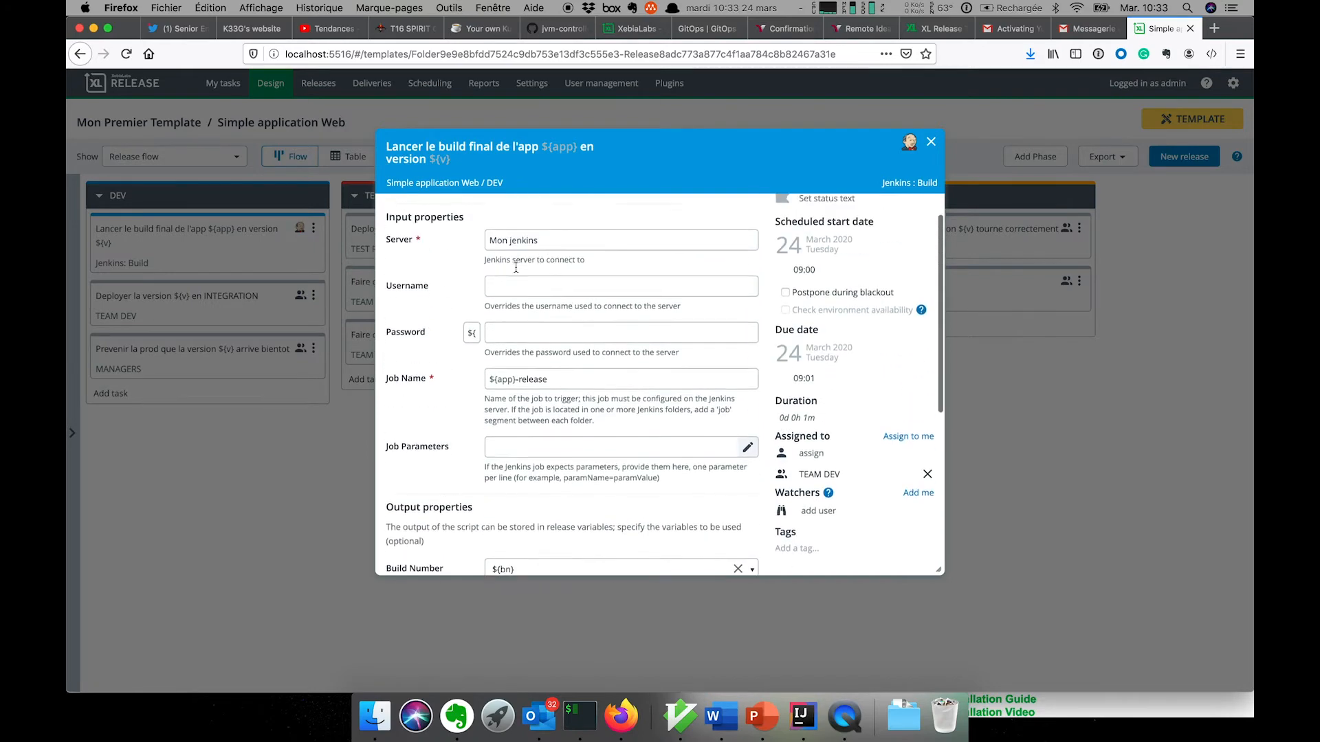
scroll(542, 459, down, 5)
scroll(542, 460, down, 2)
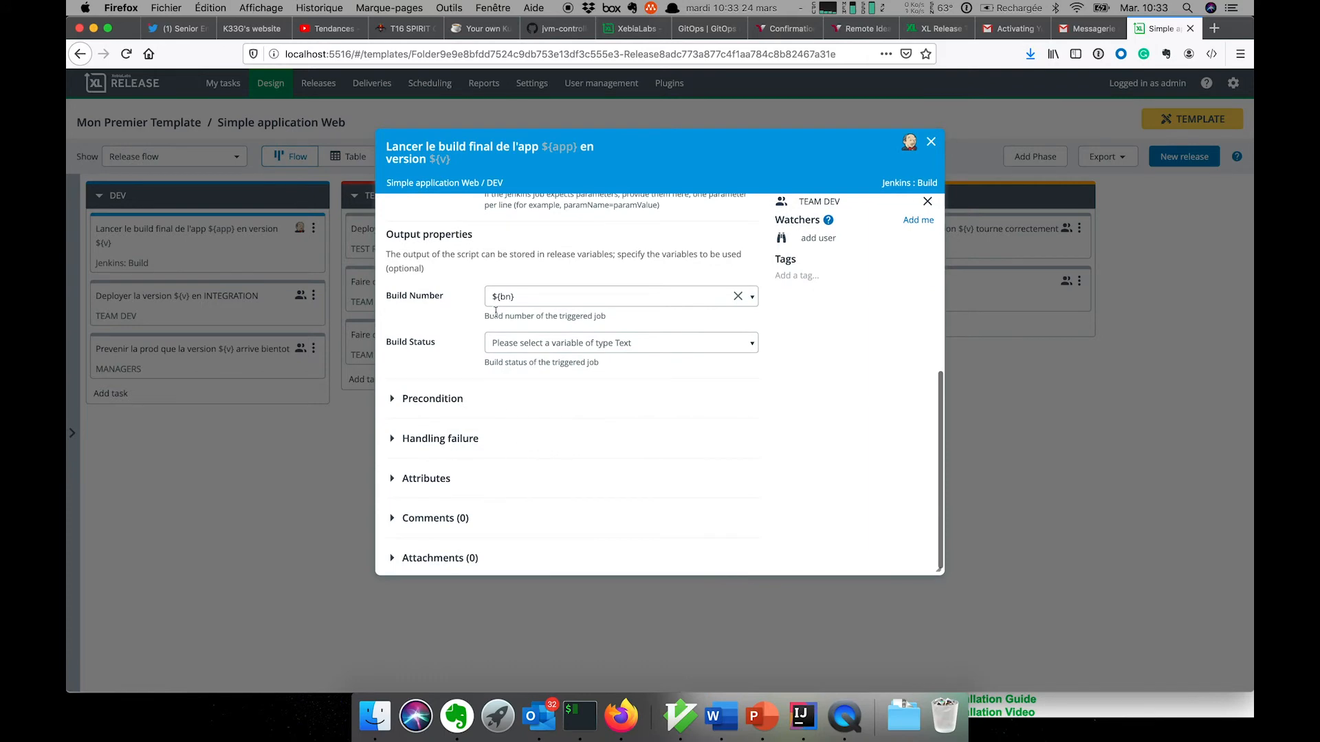
click(931, 142)
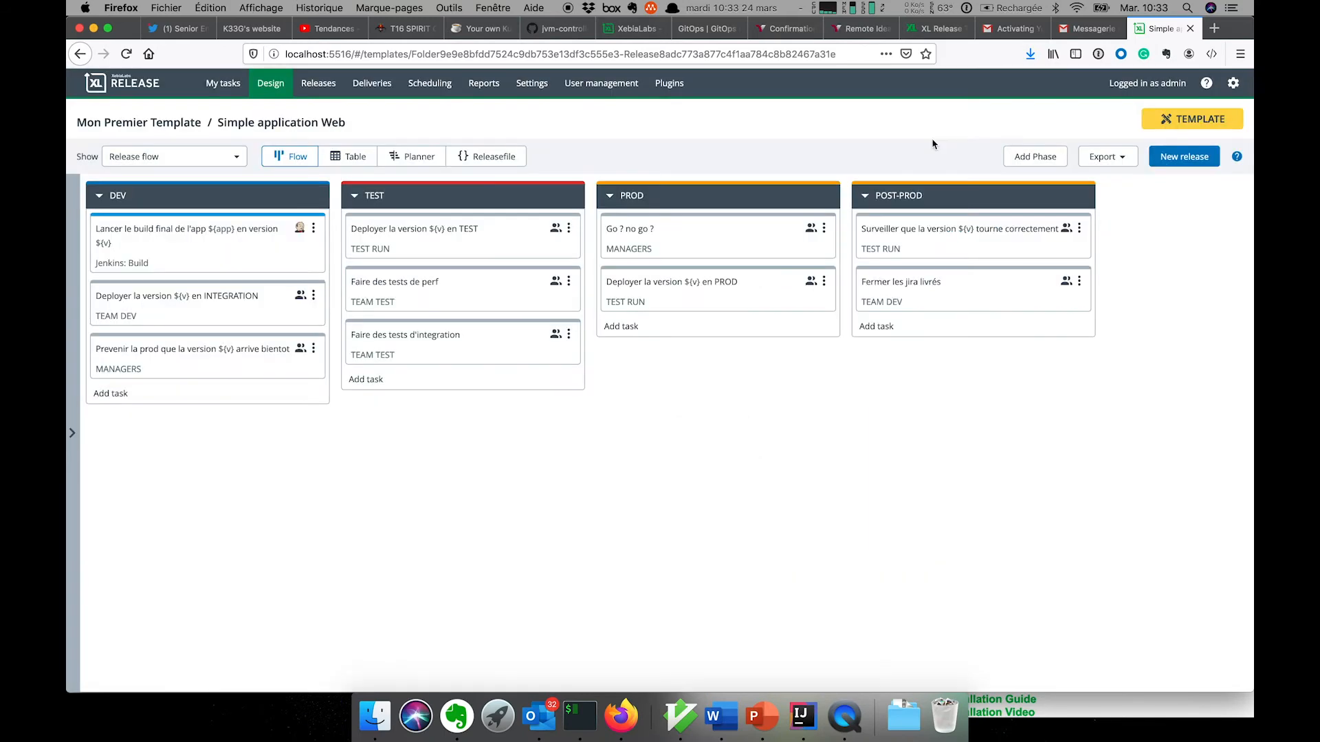
- Change the INTEGRATION deployment task to an XL Deploy Deploy task
click(206, 305)
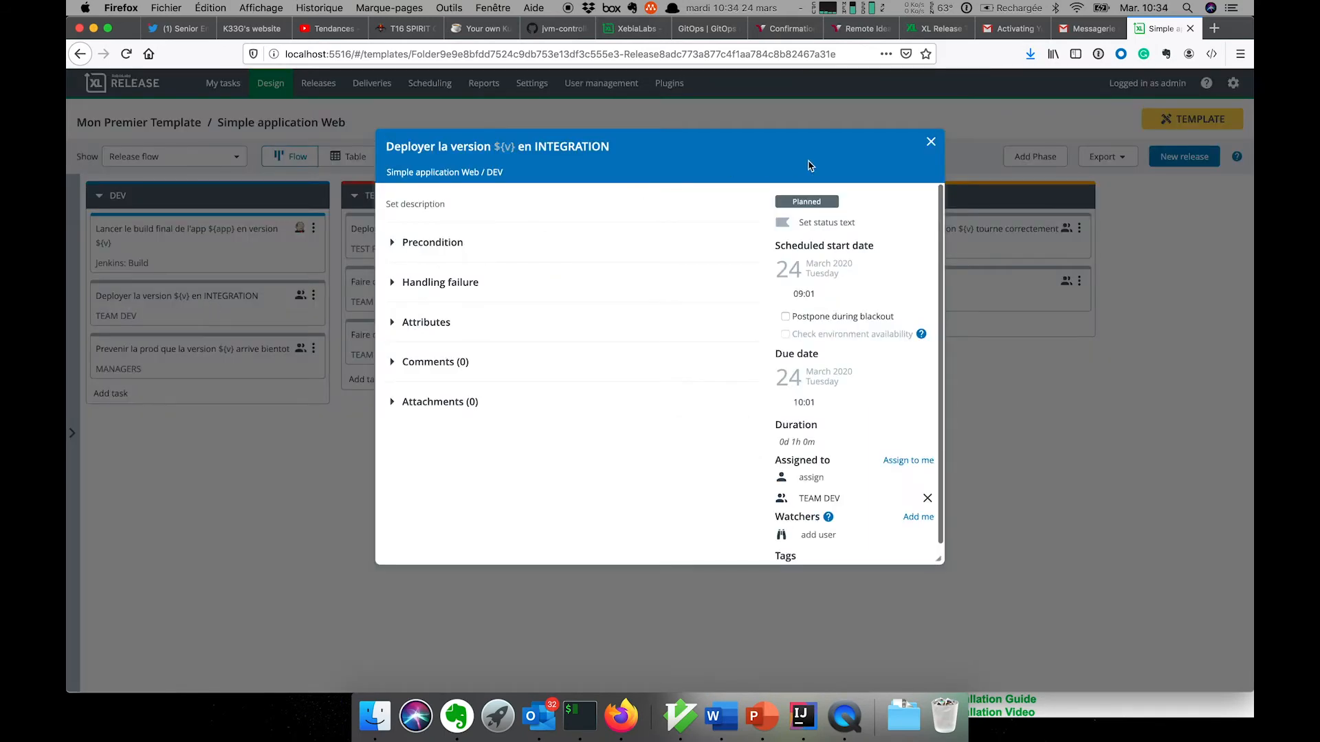
click(931, 141)
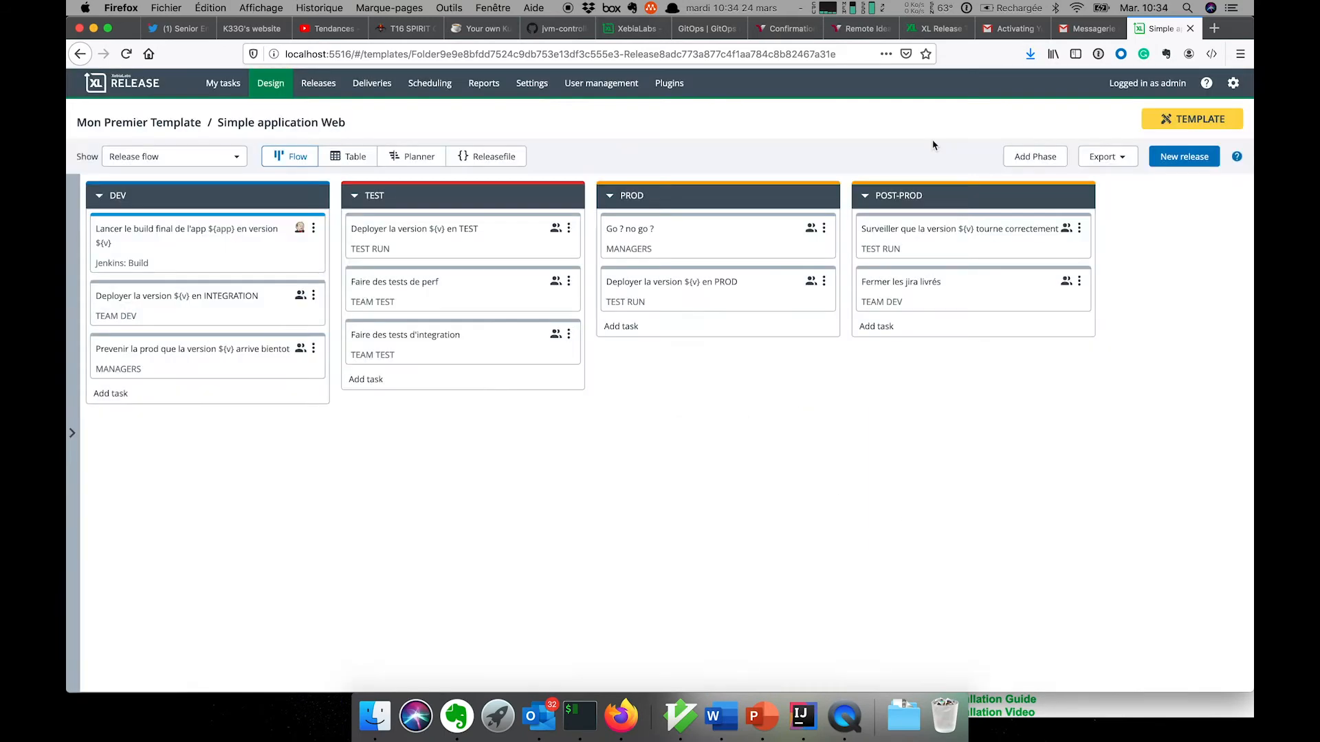
click(313, 296)
mouse_move(332, 371)
mouse_move(427, 454)
scroll(425, 455, down, 3)
scroll(426, 456, down, 5)
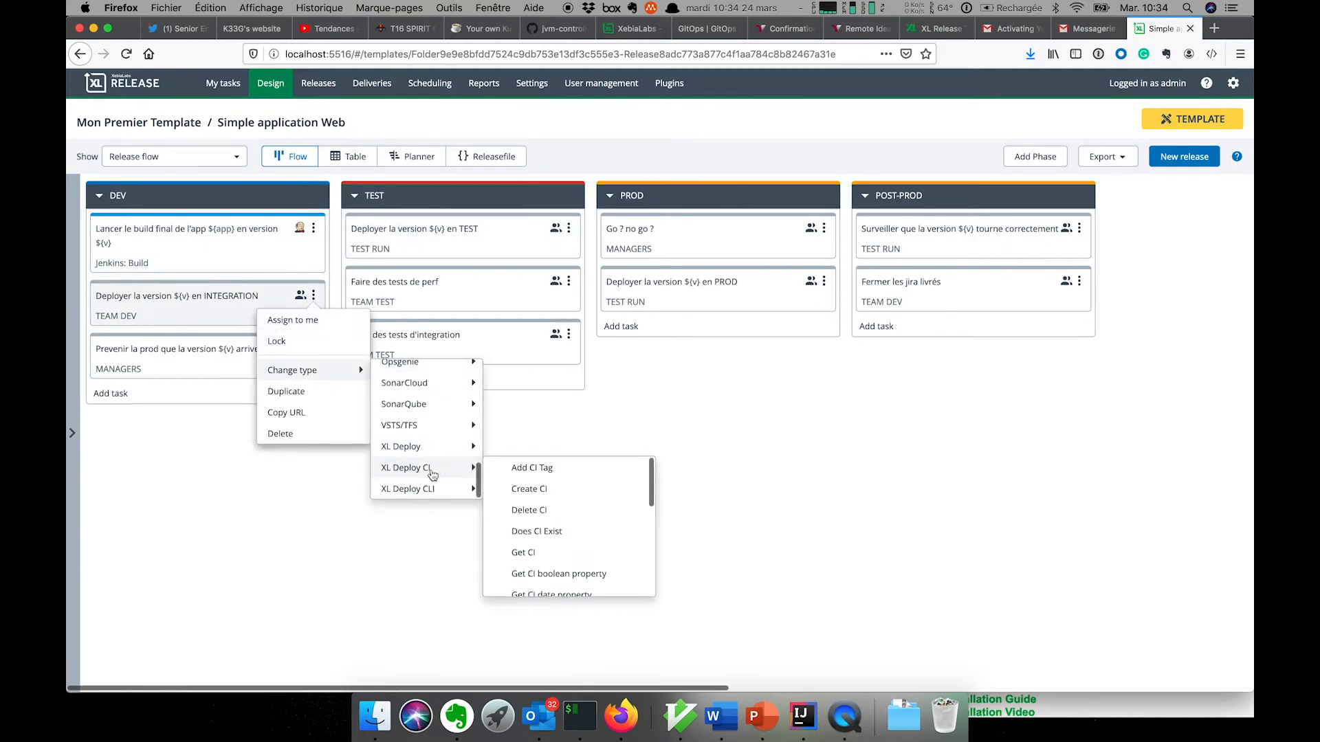
click(538, 510)
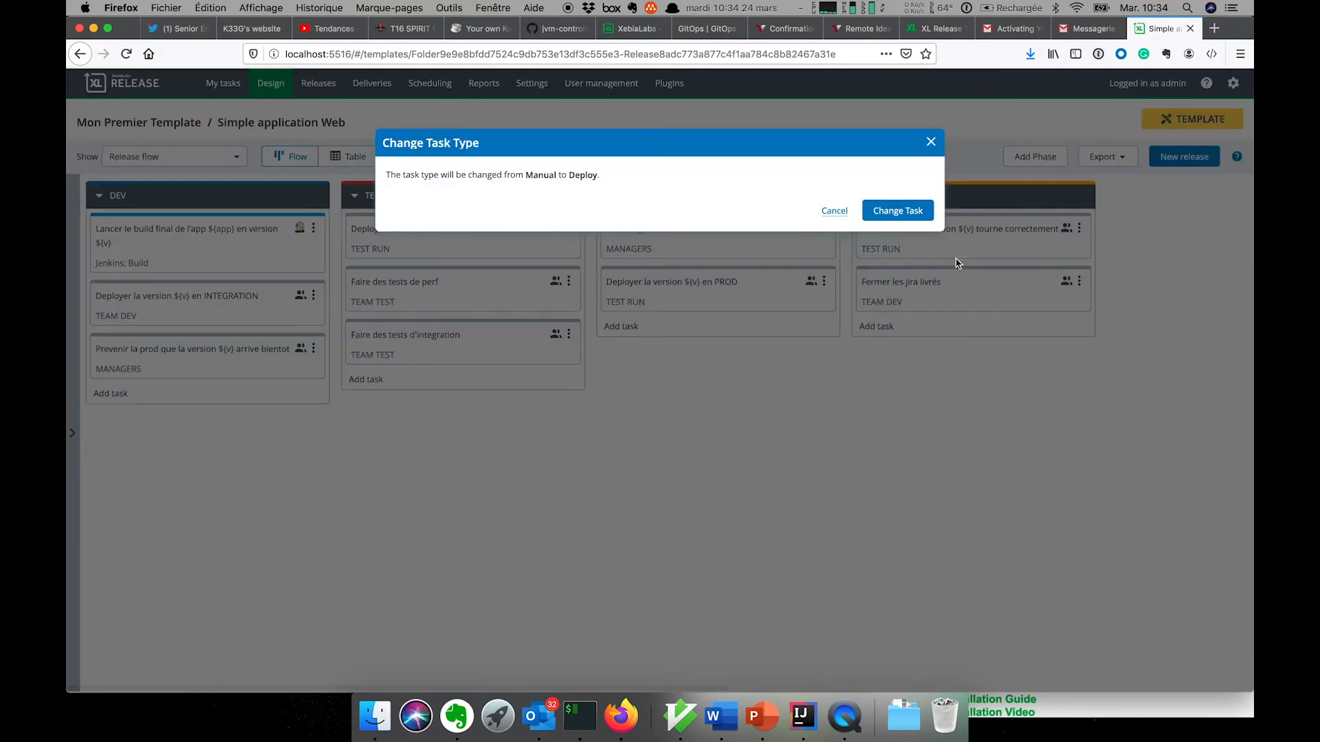
click(897, 210)
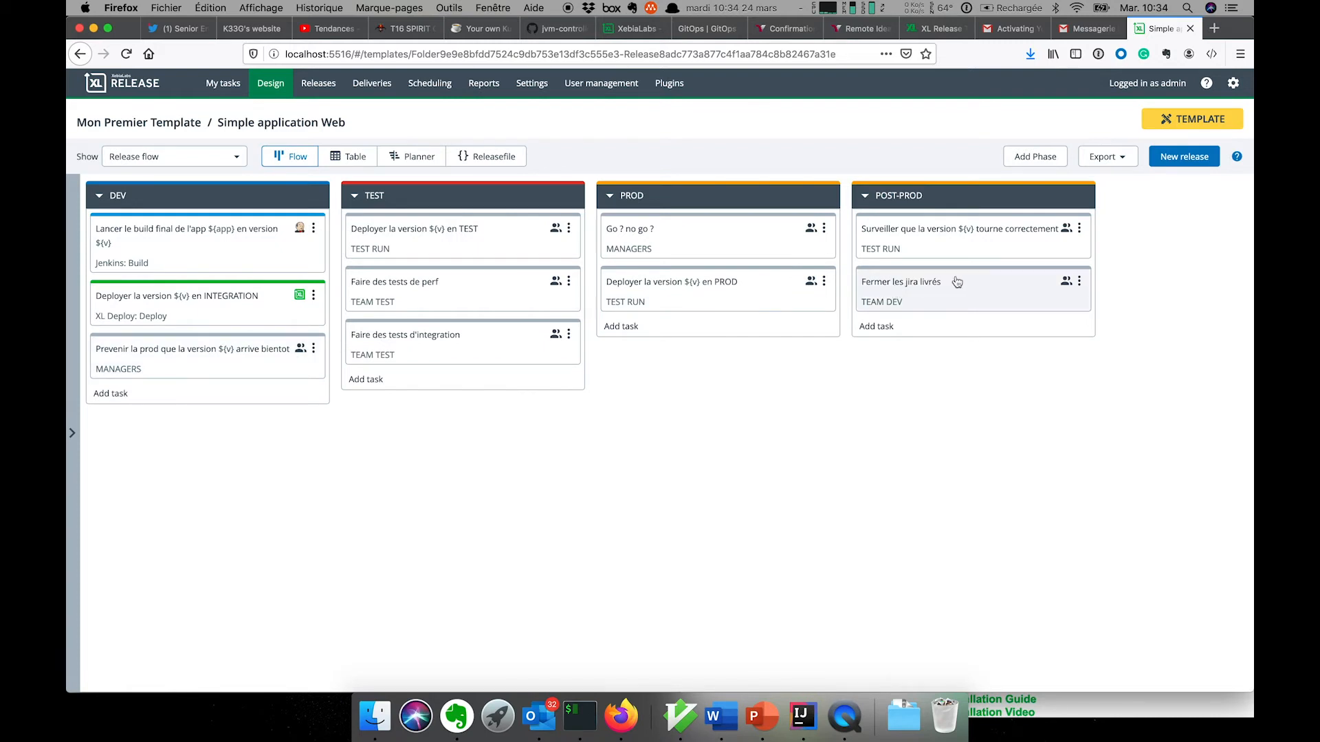
- Change the 'Fermer les jira livrés' task to a Jira Update Issue task
click(1077, 285)
mouse_move(1085, 356)
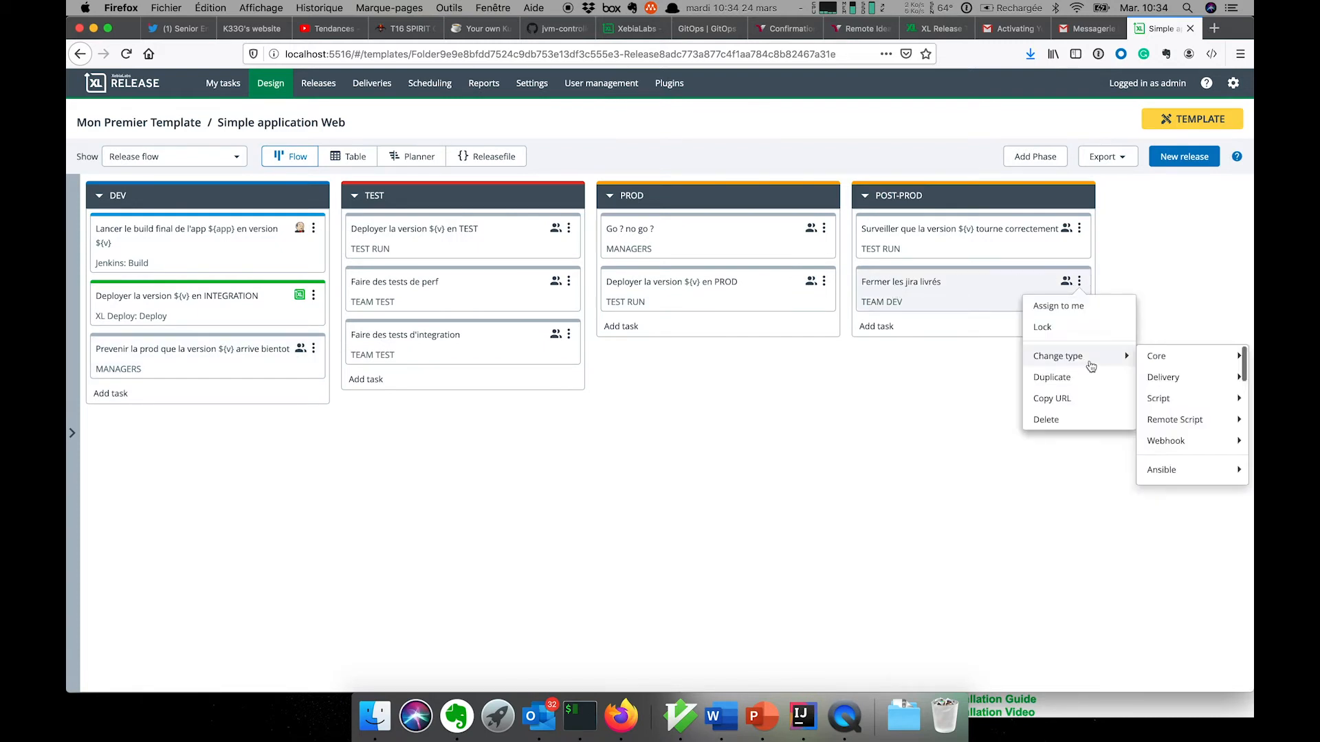
scroll(1191, 372, down, 3)
scroll(1191, 372, down, 3)
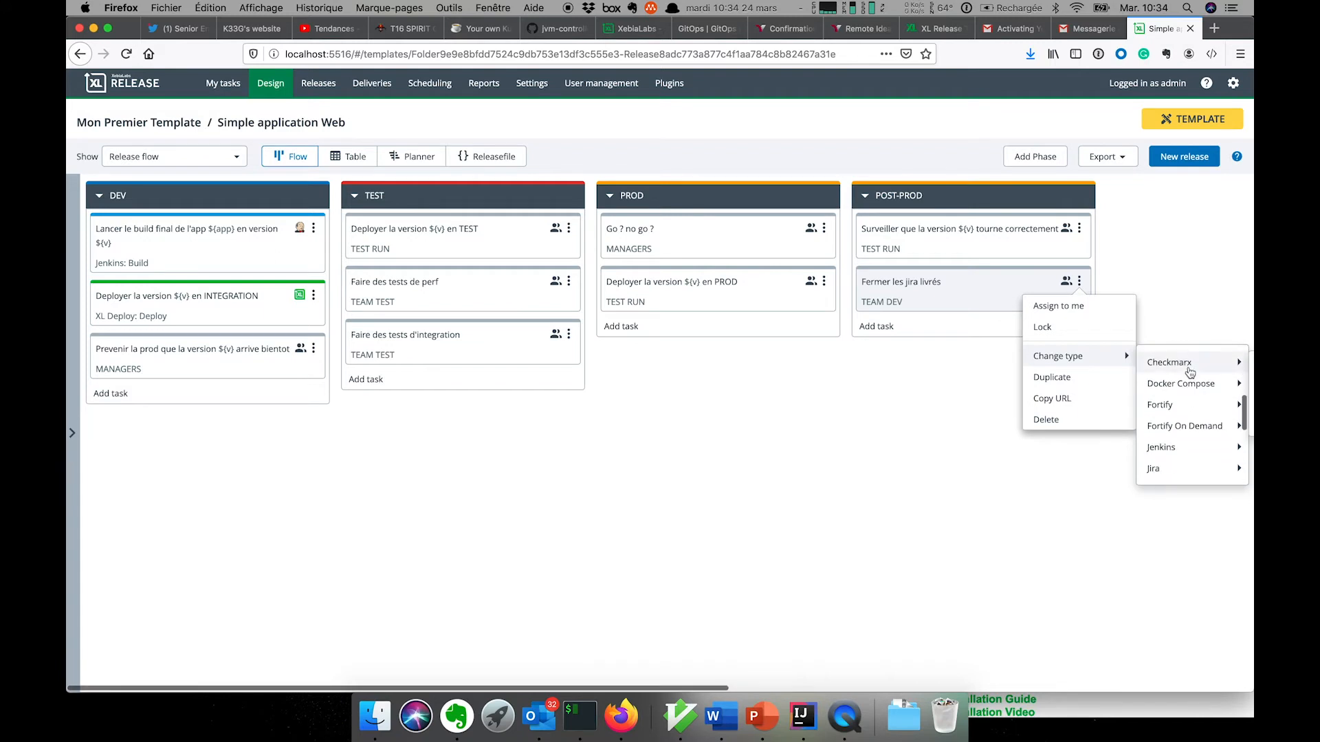
mouse_move(1188, 434)
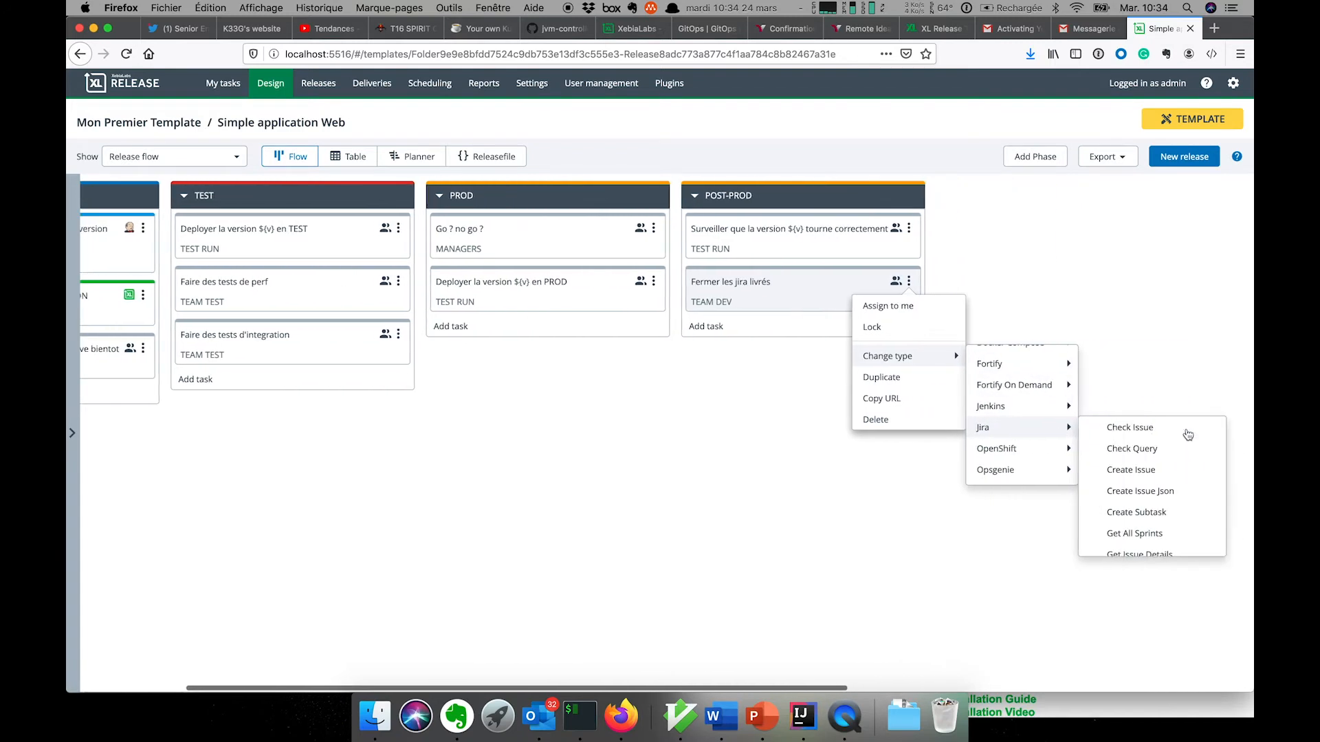
scroll(1148, 491, down, 3)
scroll(1153, 492, down, 3)
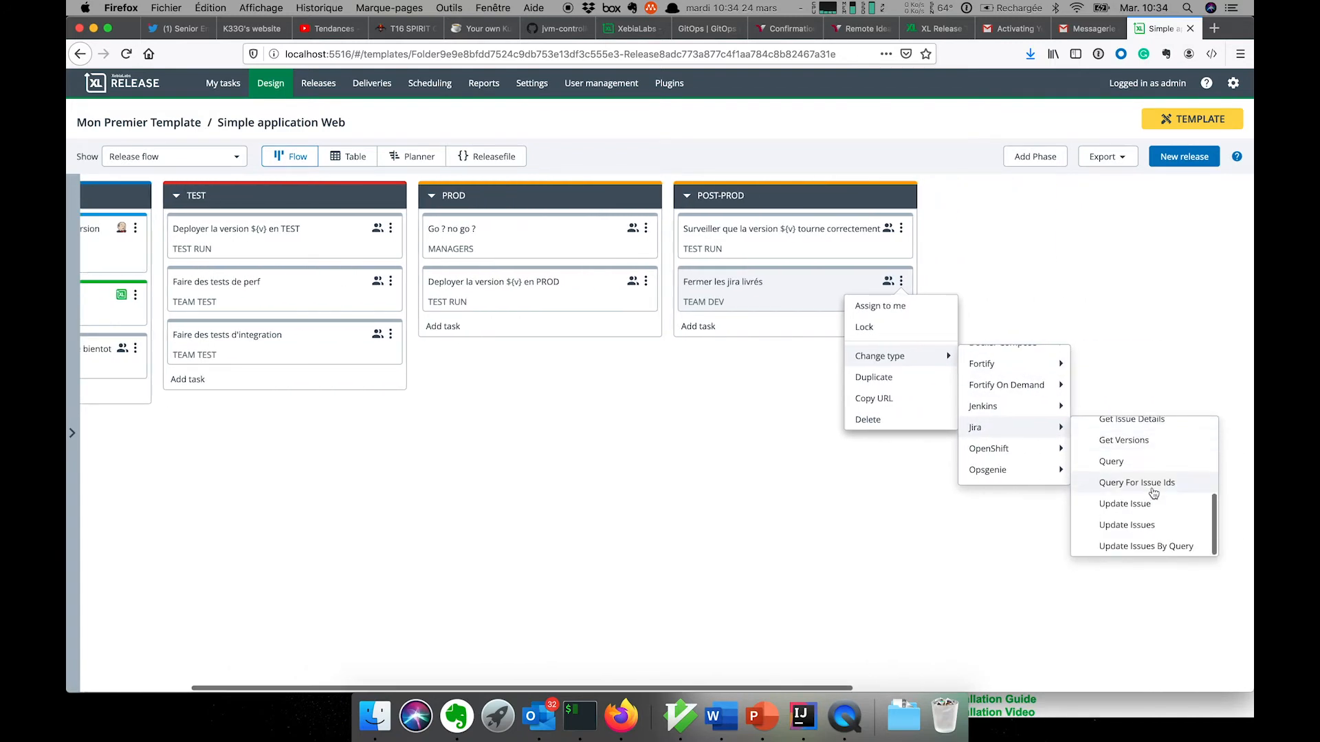
click(1167, 506)
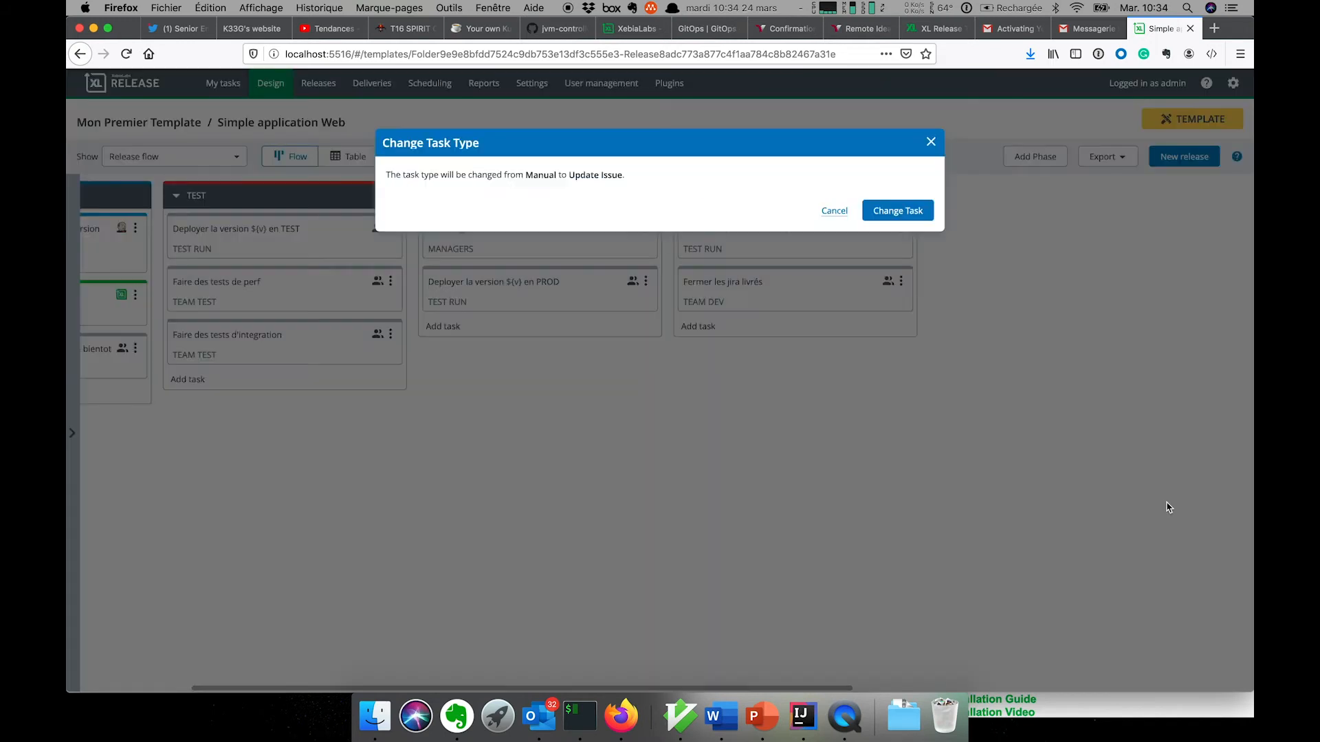
click(910, 208)
scroll(757, 303, left, 5)
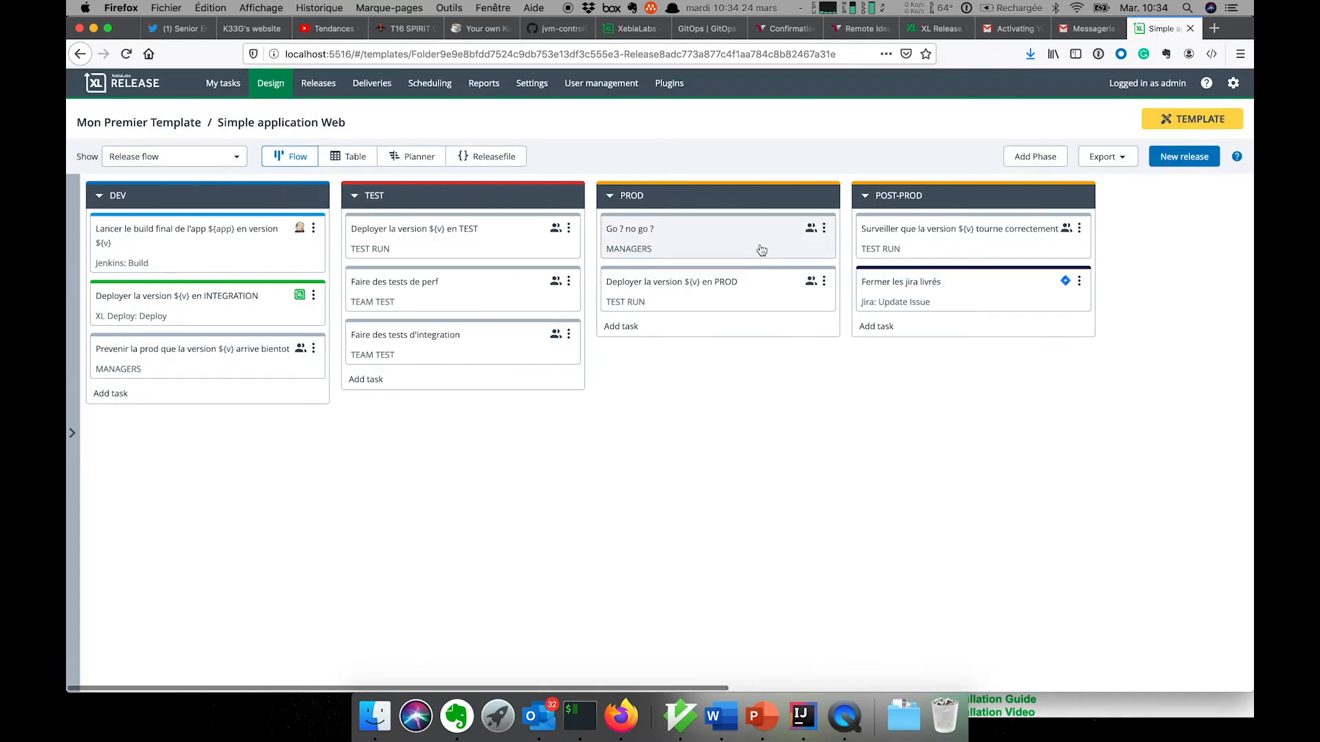
- Change the 'Faire des tests de perf' task to a Remote Script: Windows task
click(569, 281)
mouse_move(589, 353)
mouse_move(671, 404)
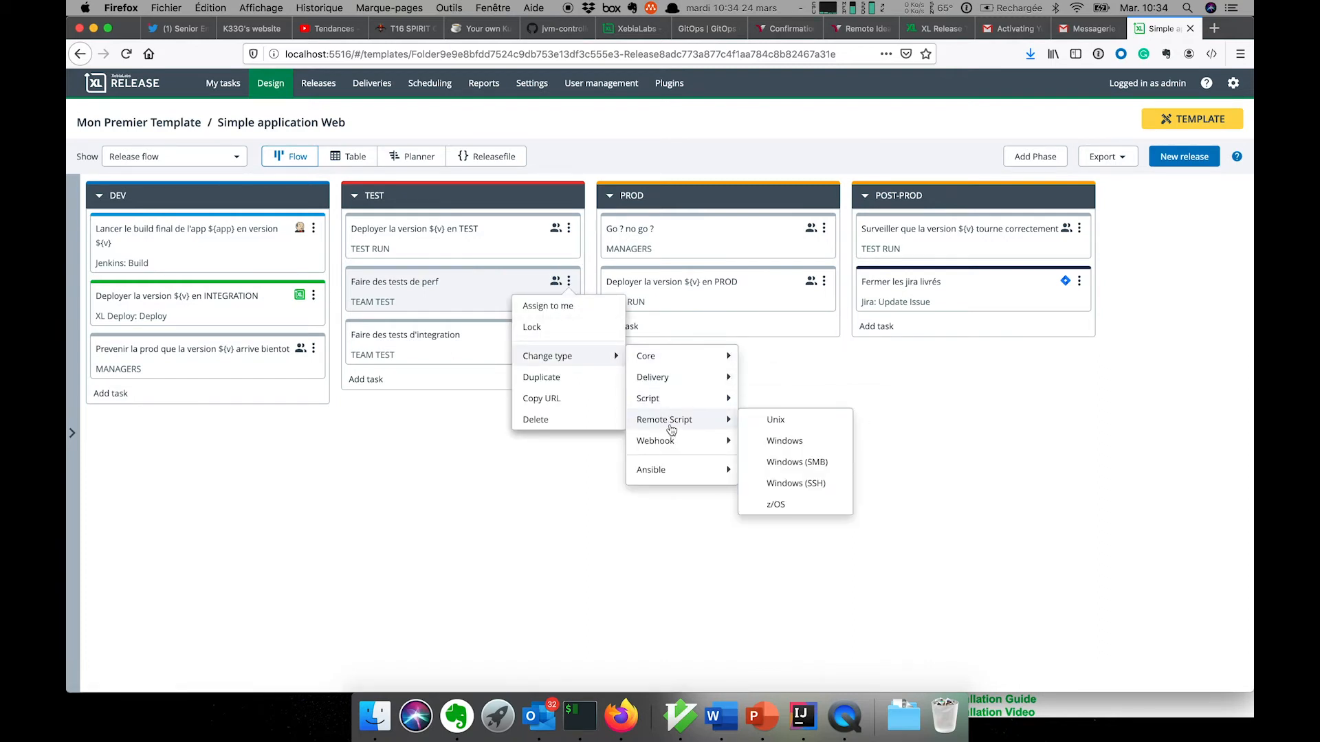
click(790, 443)
click(892, 222)
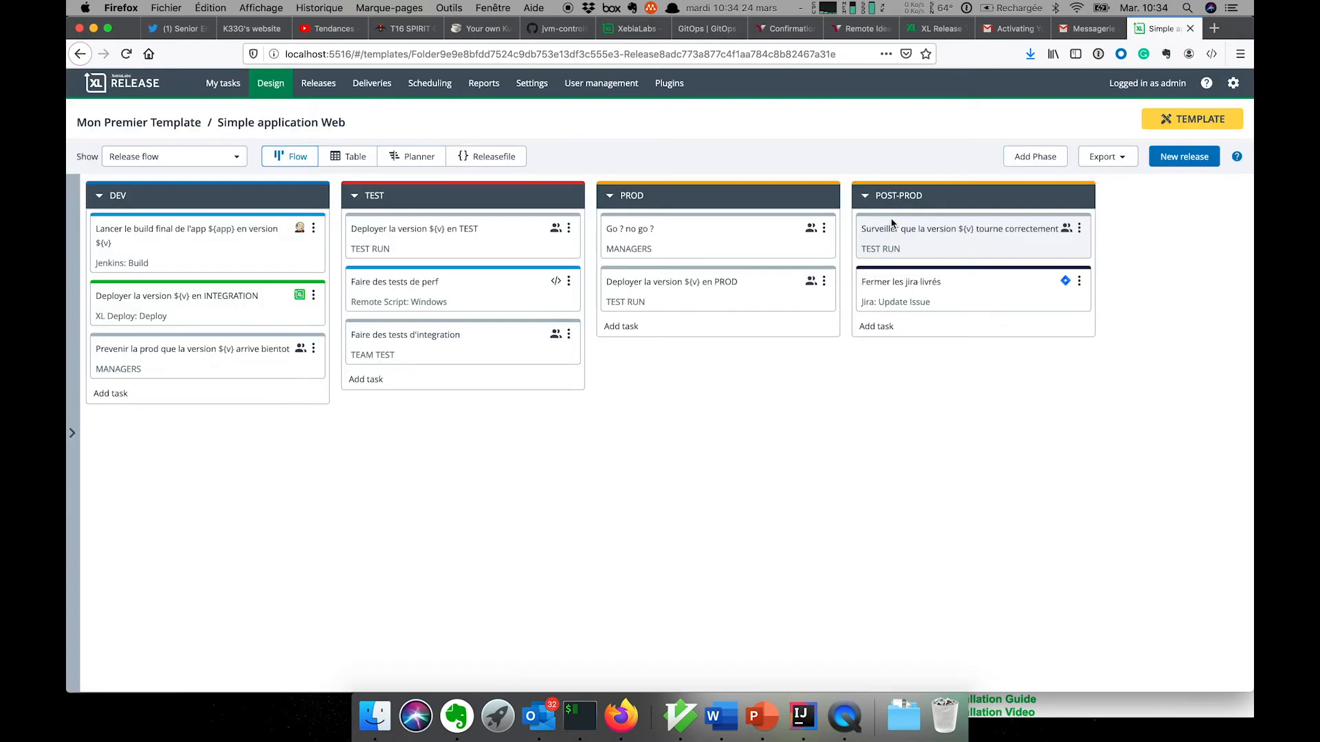
- Write and save the task's script to run run-perf.ps1 from c:/tests
click(457, 282)
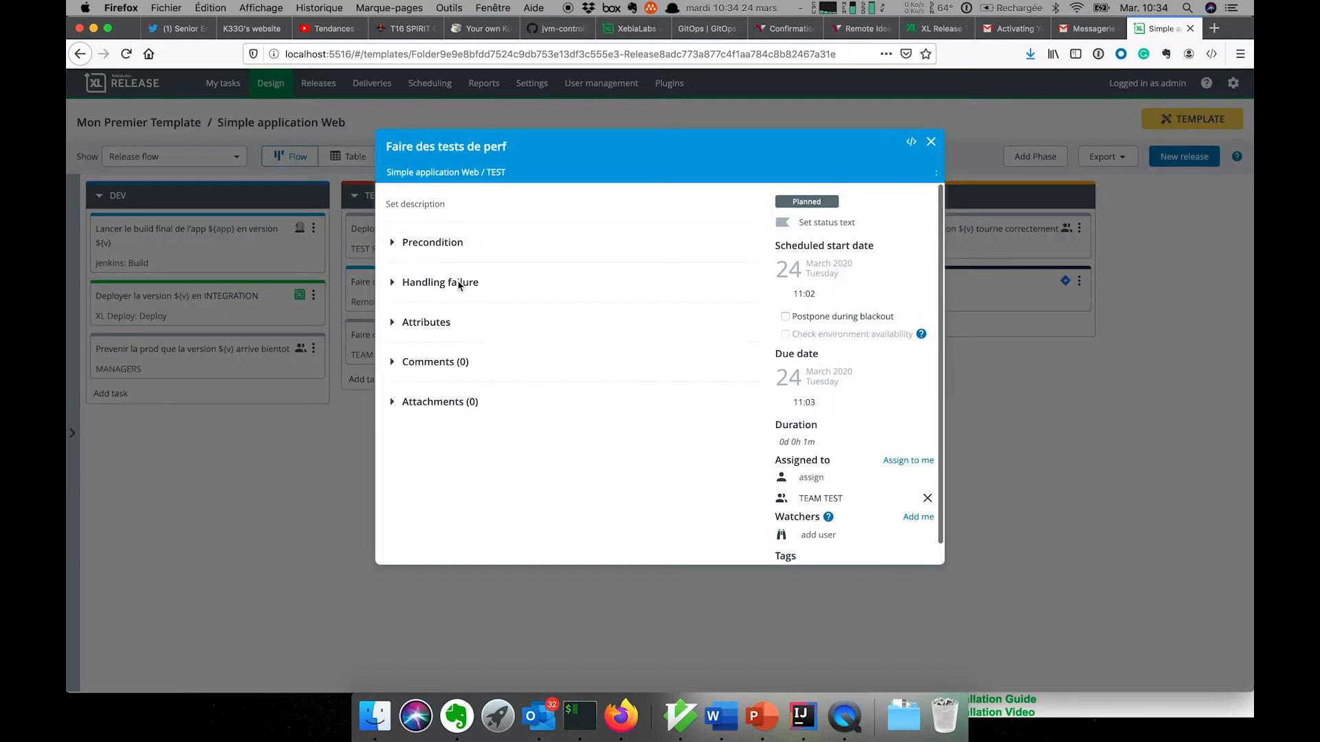
click(747, 259)
text(cd c:/tests)
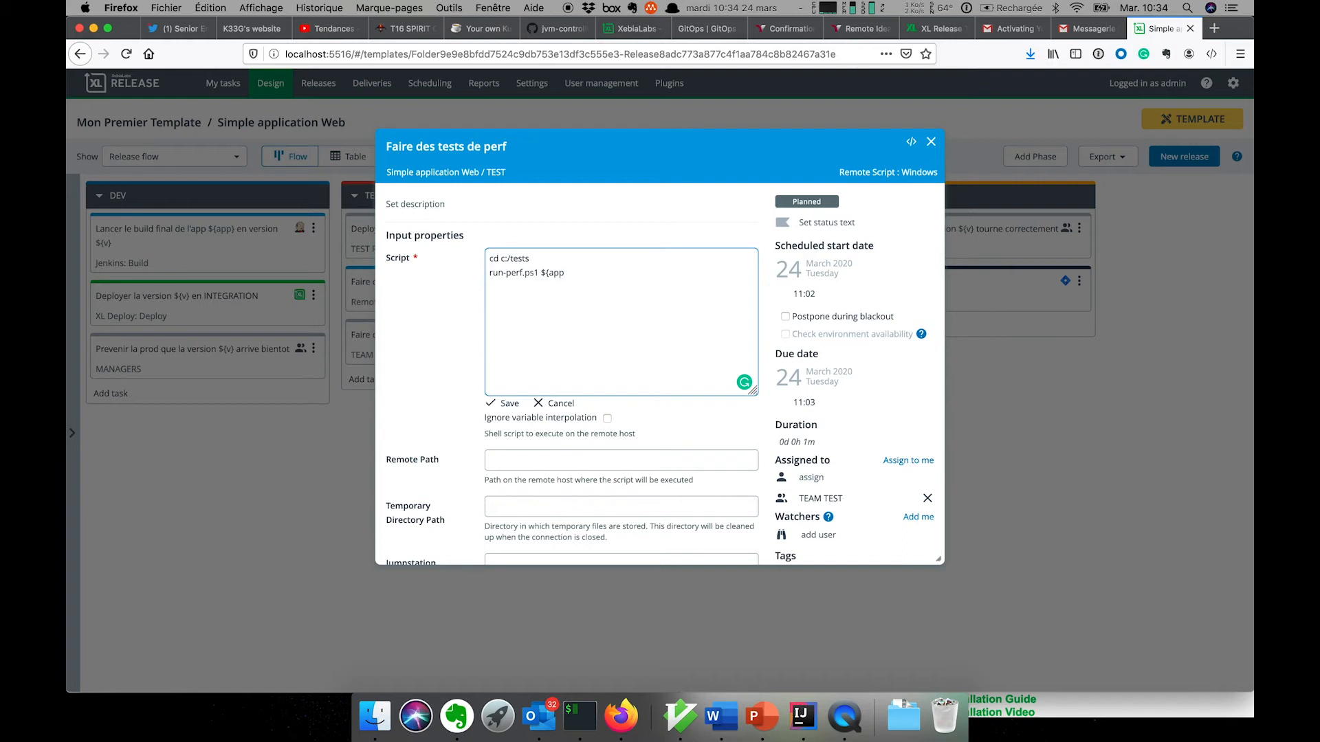
click(491, 404)
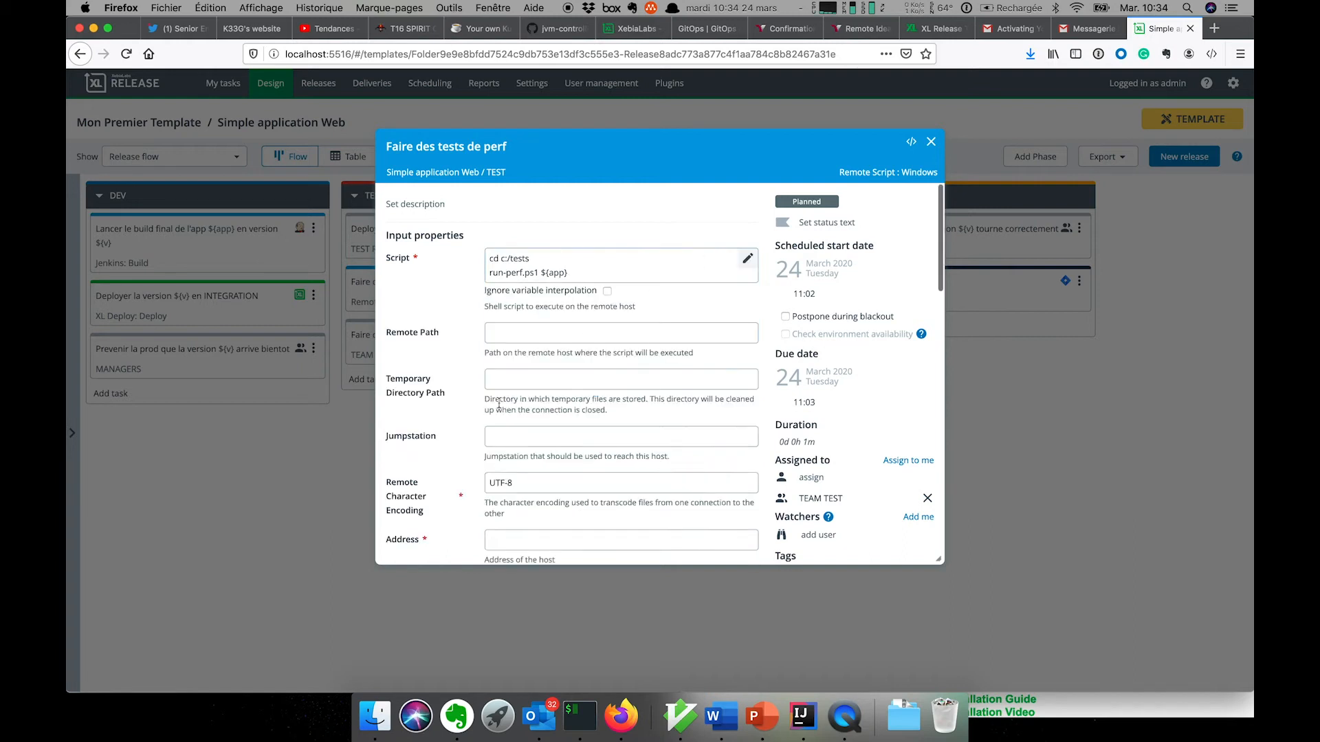
- Set host address test.mydemo.xebialabs plus the login username and password, then close the task
scroll(561, 377, down, 2)
scroll(562, 376, down, 1)
click(537, 473)
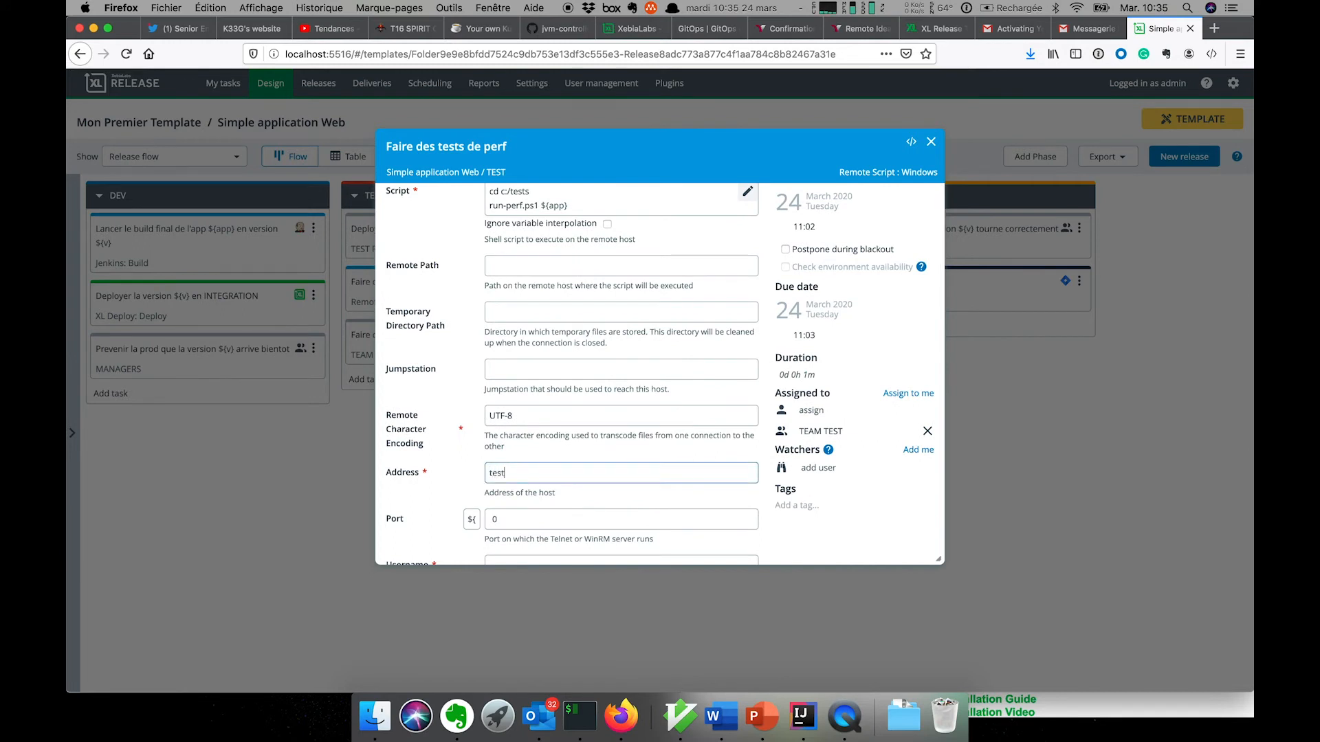
text(test.mydemo.xebialabs)
scroll(564, 427, down, 5)
click(561, 356)
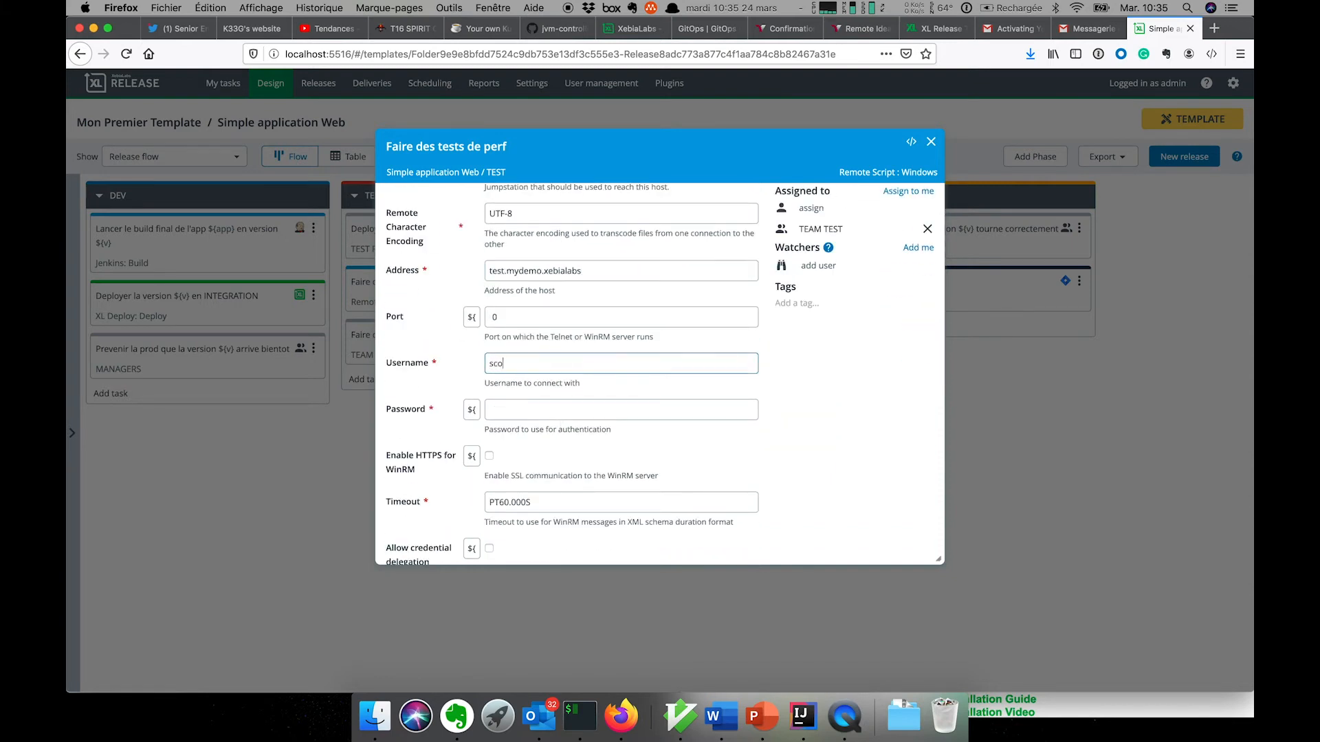
click(534, 412)
text(tiger)
click(932, 143)
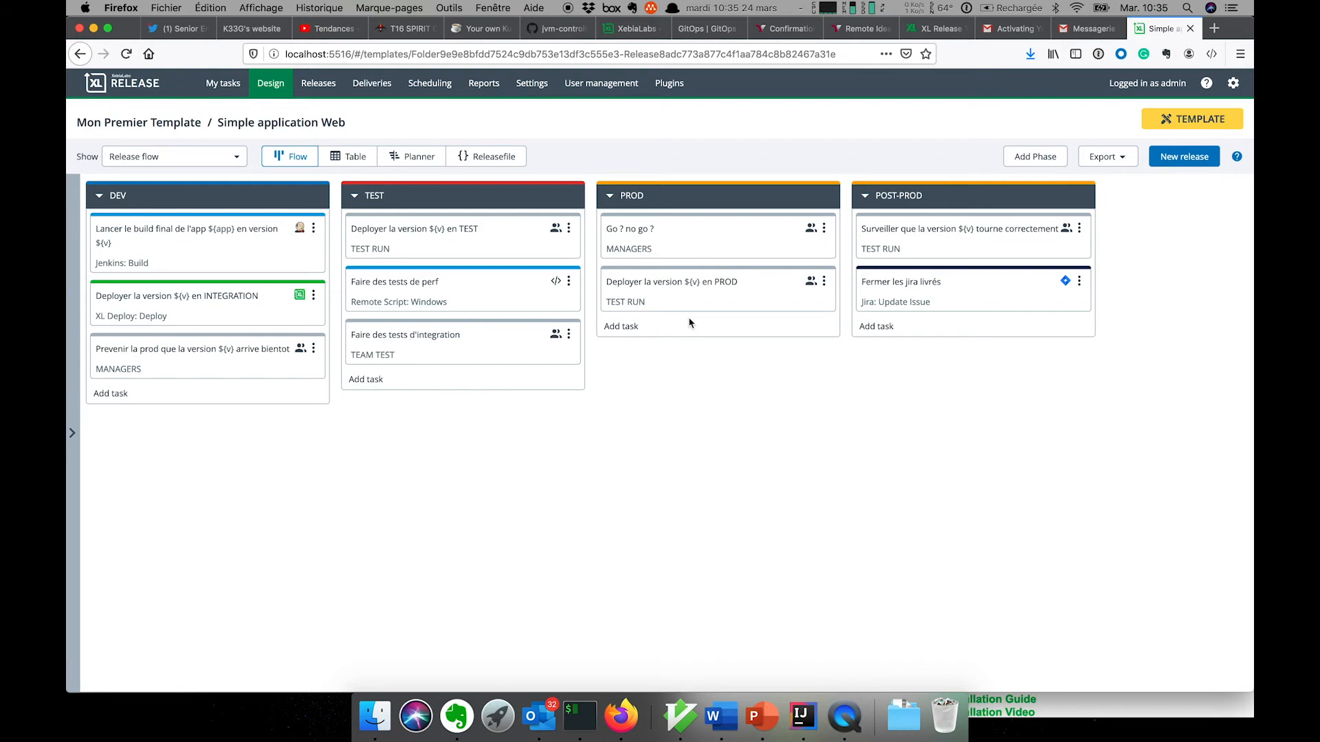
- Change the 'Go ? no go ?' task to a Core Gate task and open it
click(823, 228)
mouse_move(860, 302)
mouse_move(937, 303)
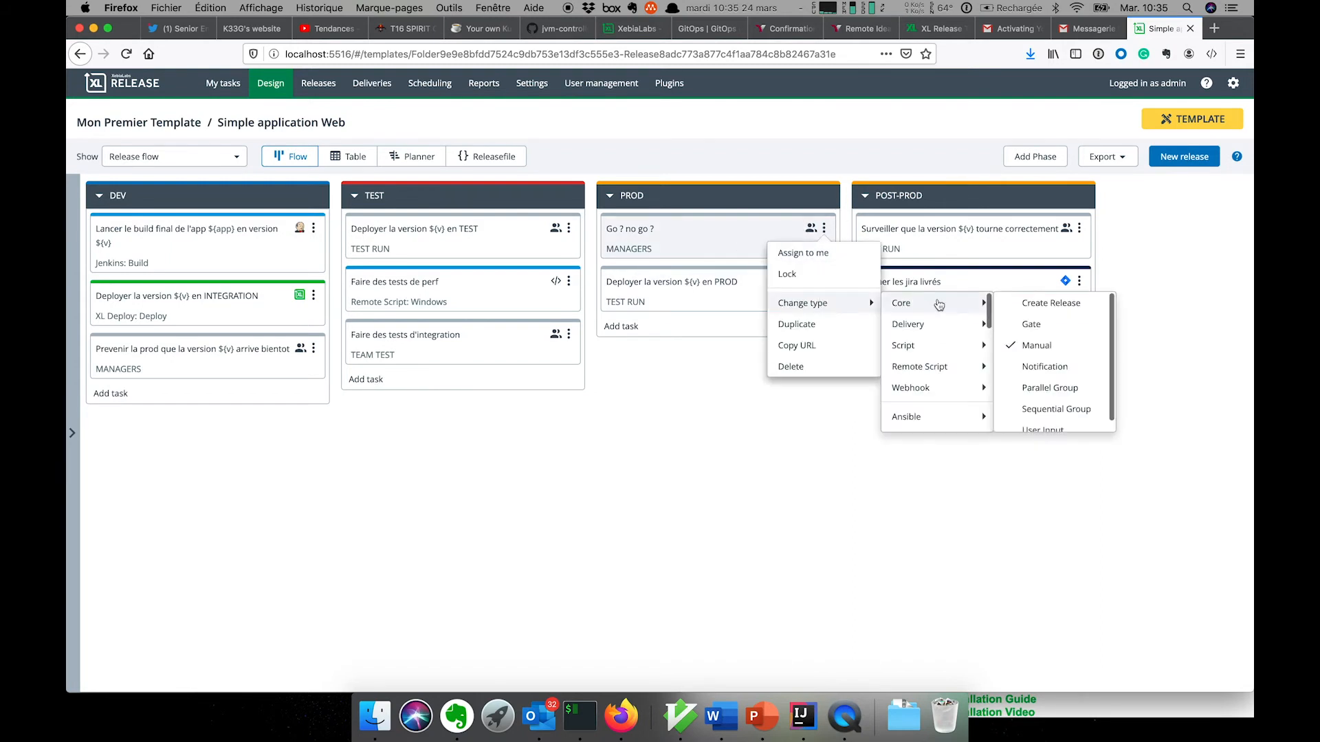
click(1019, 326)
click(898, 210)
click(738, 237)
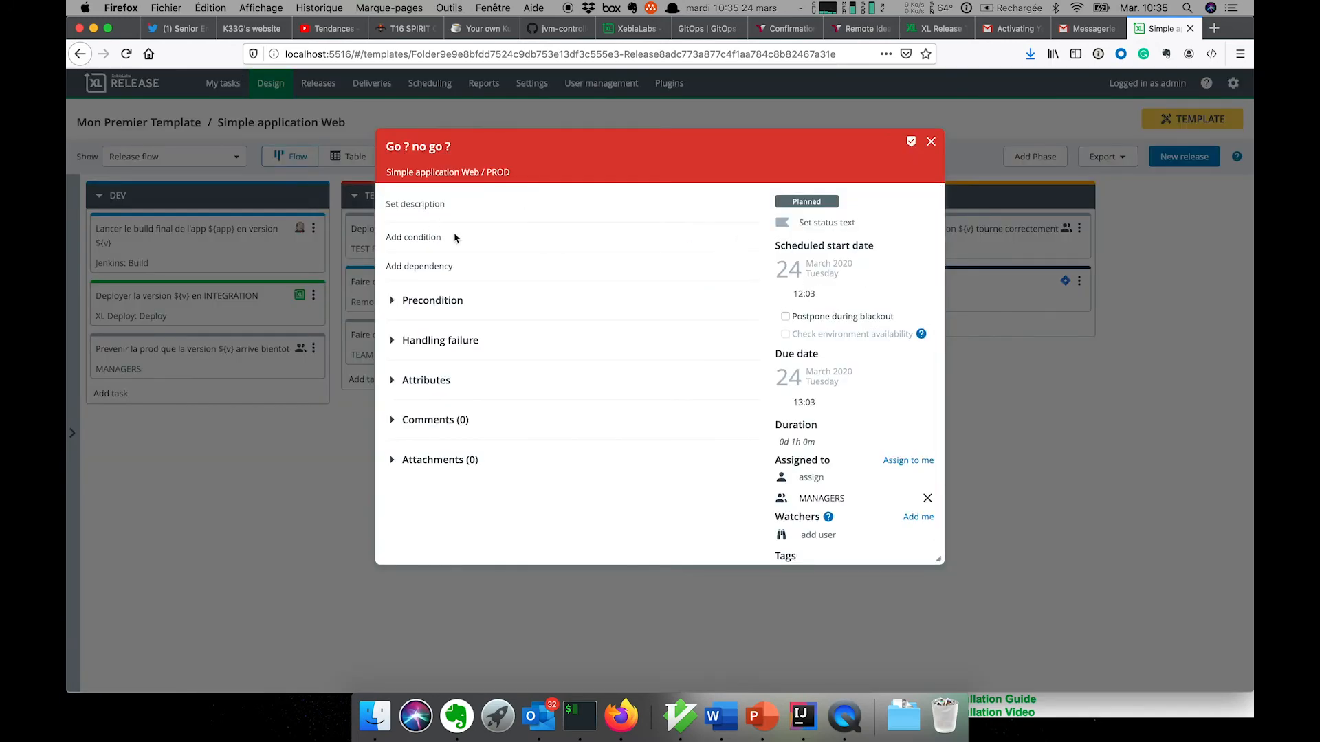
- Save the description 'Les conditions à verifier sont:', correcting the 'verifiers' typo
click(746, 207)
text(Le)
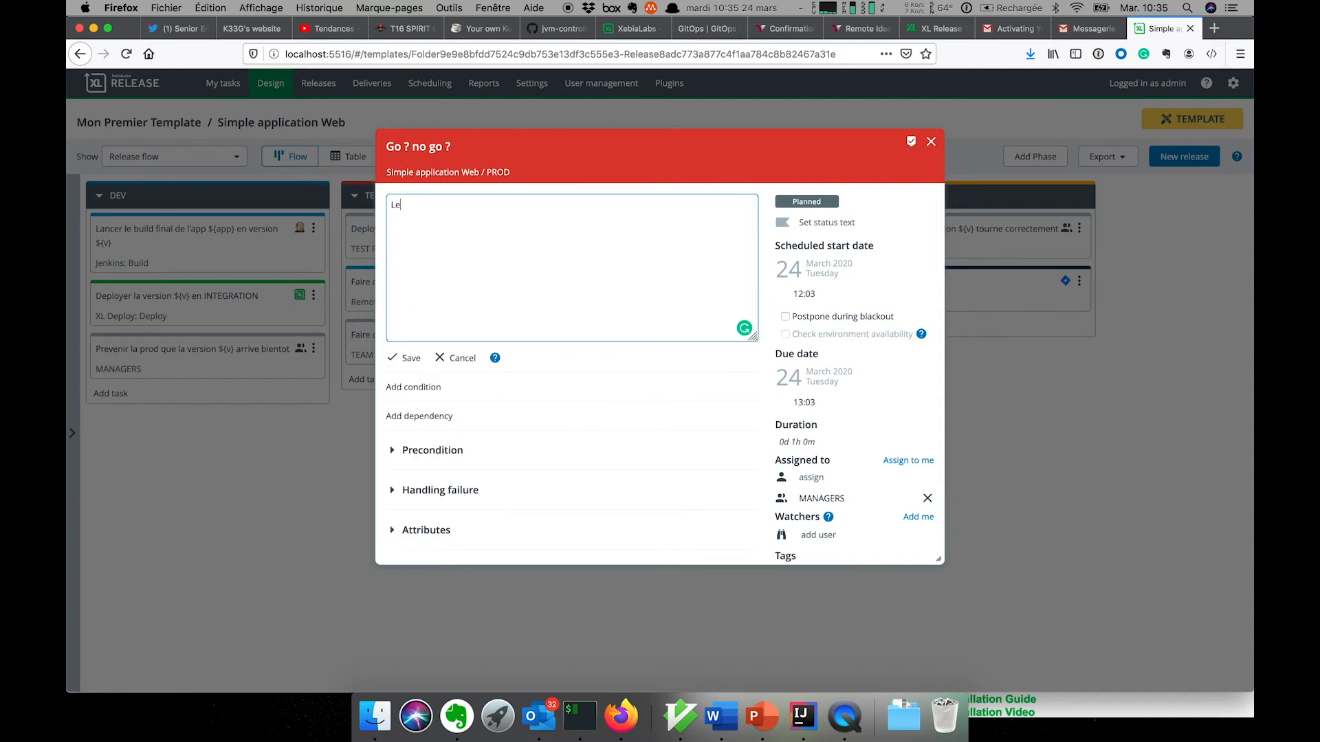
text(s conditions à verifiers)
click(409, 358)
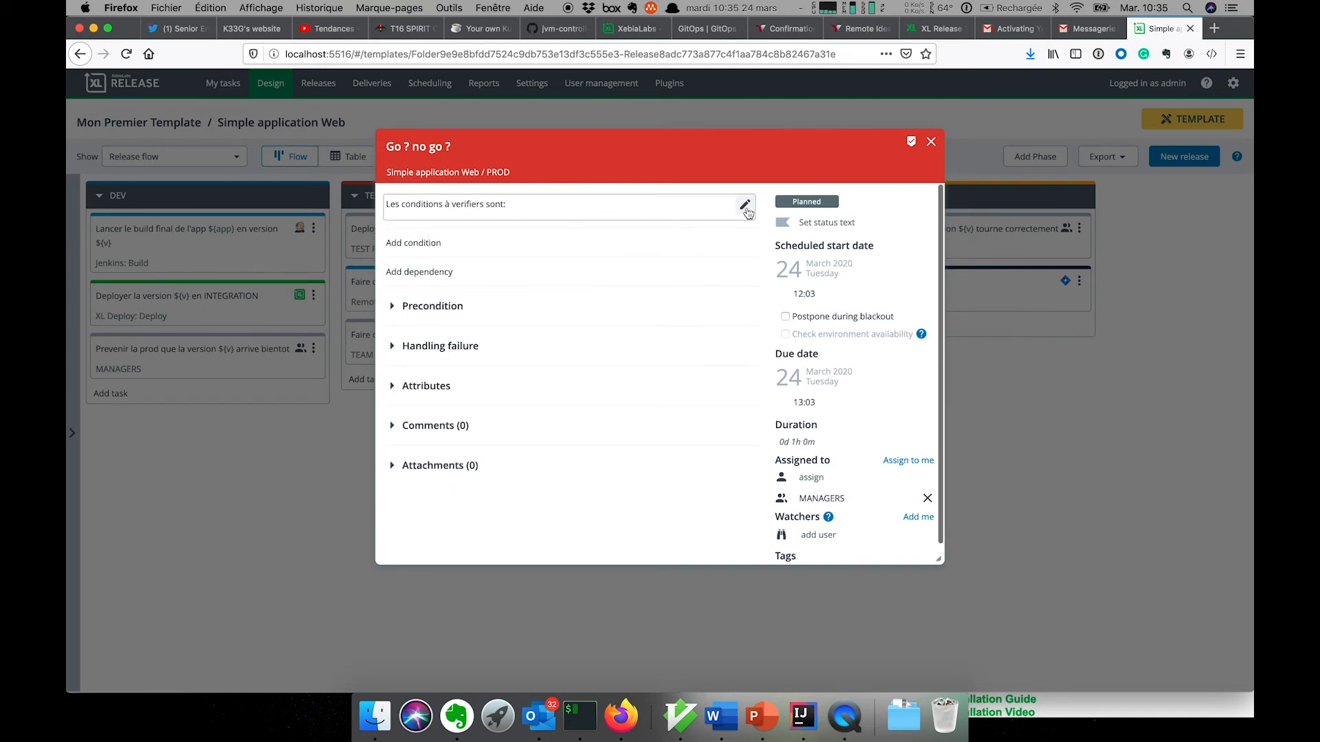
click(744, 205)
click(487, 205)
key(BackSpace)
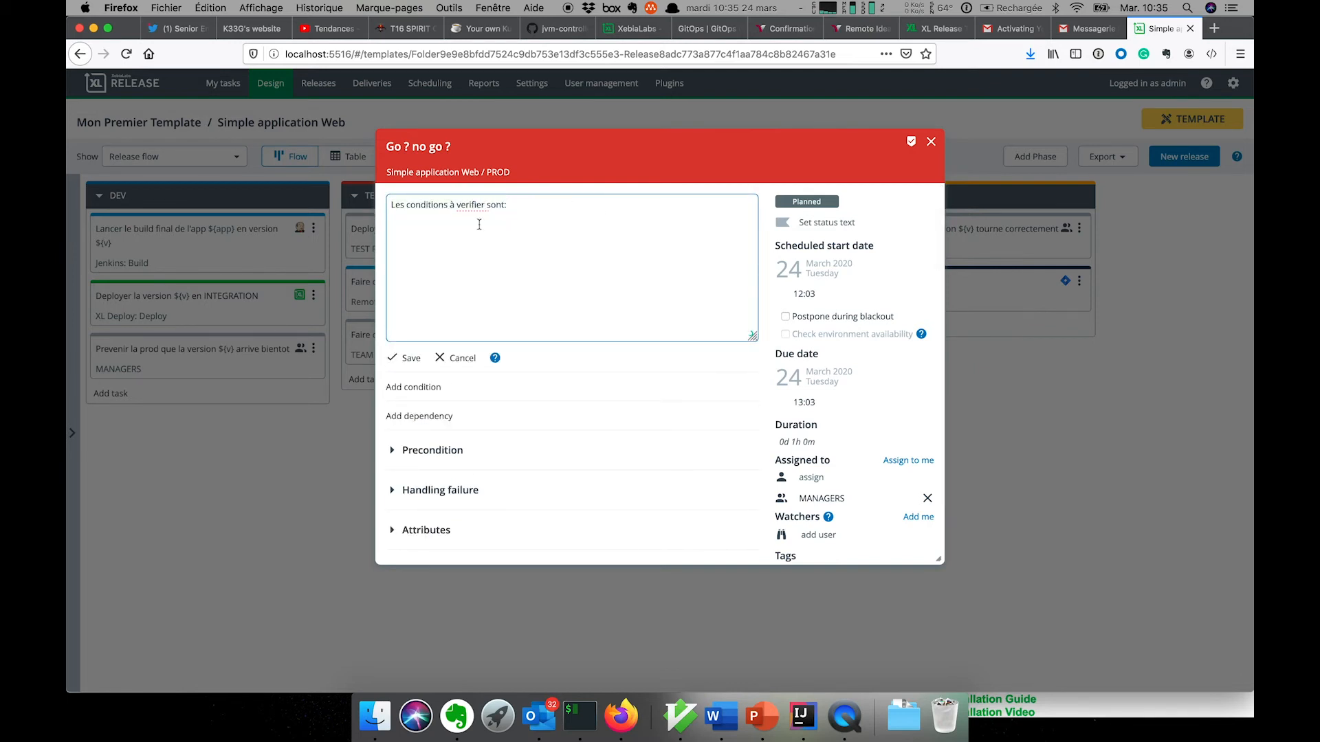
click(409, 358)
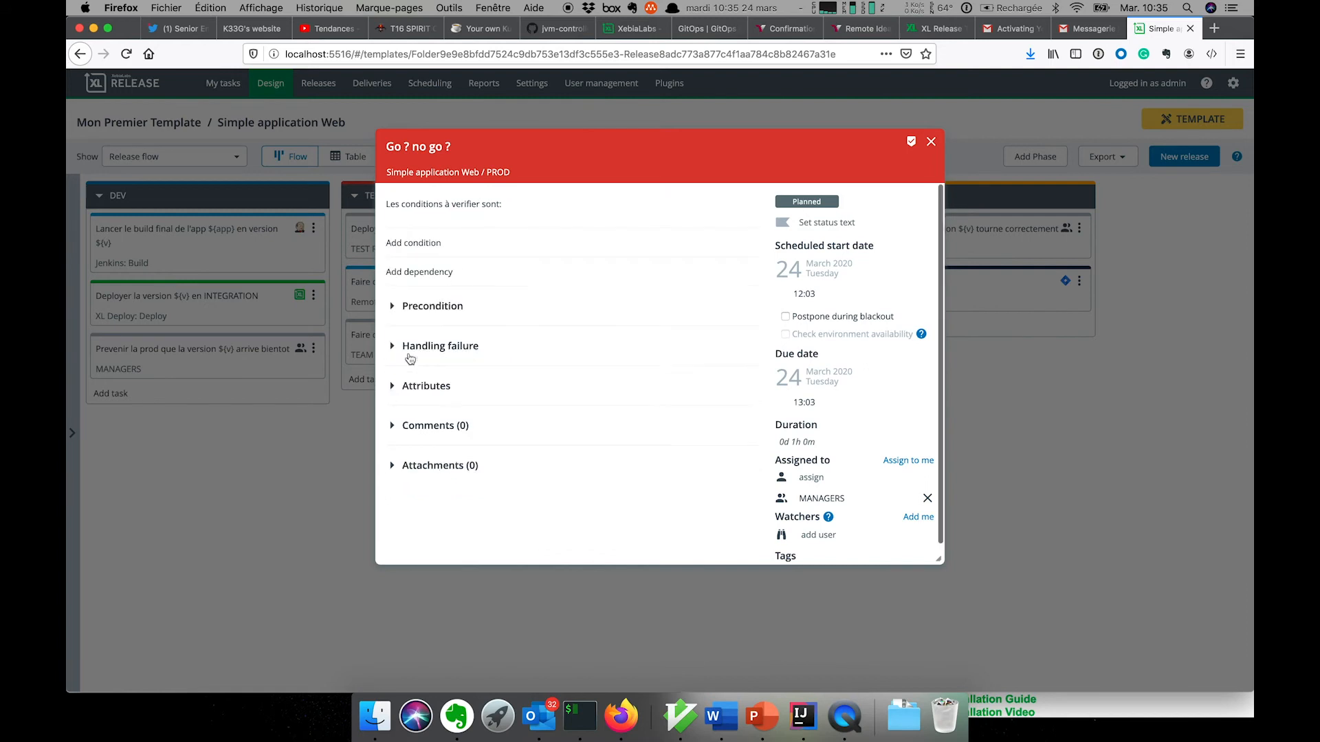
- Add gate conditions 'Le metier a validé ?' and 'Les ops sont arrivés ?'
click(426, 245)
click(533, 244)
text(Le metier a)
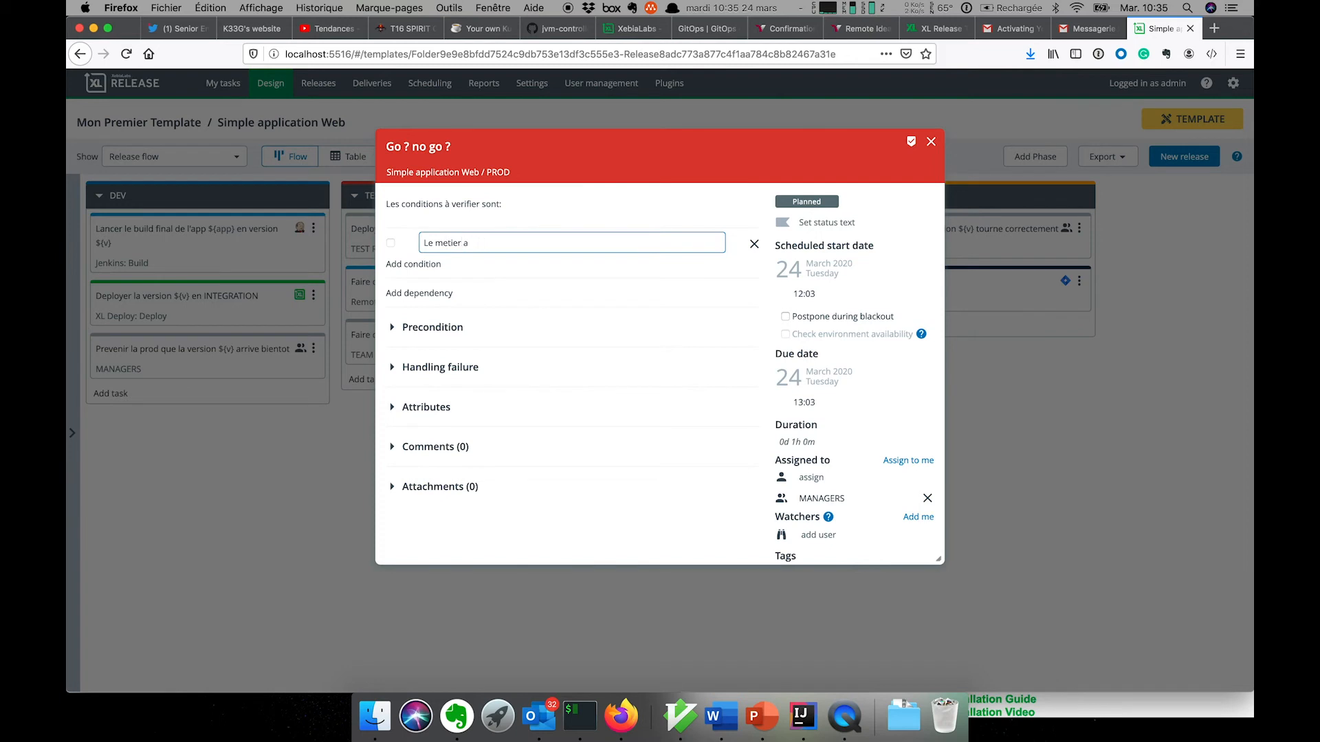
key(Return)
click(414, 264)
text(Les ops sont arrivés ?)
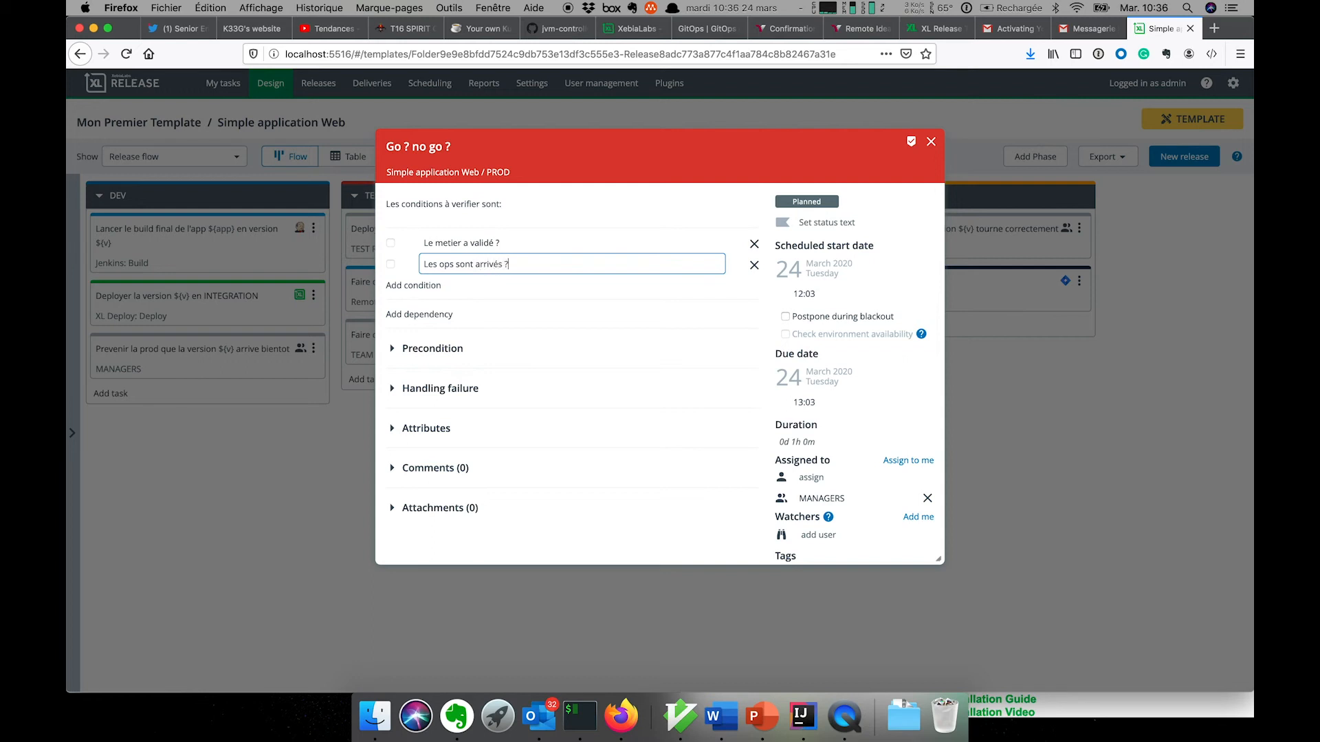
key(Return)
- Add the third condition 'La machine a café est branché' and close the gate task
click(426, 286)
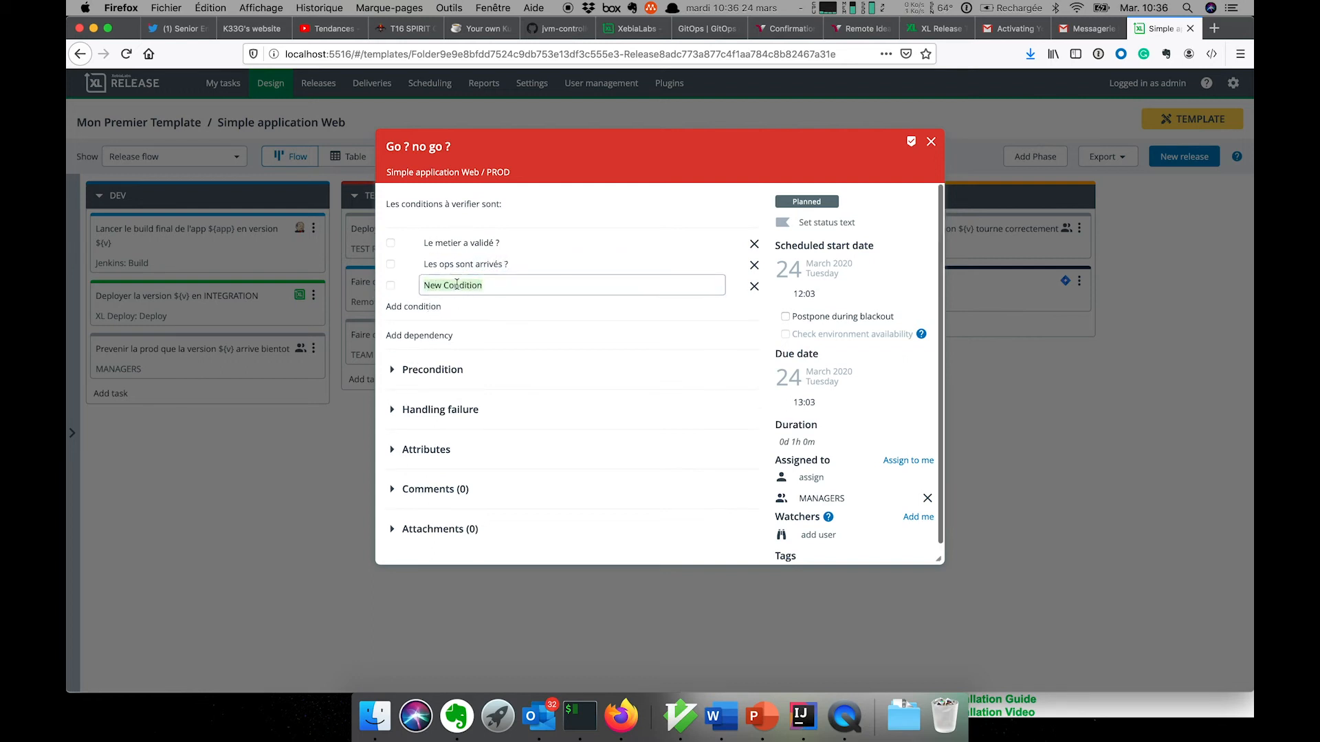
text(La machines)
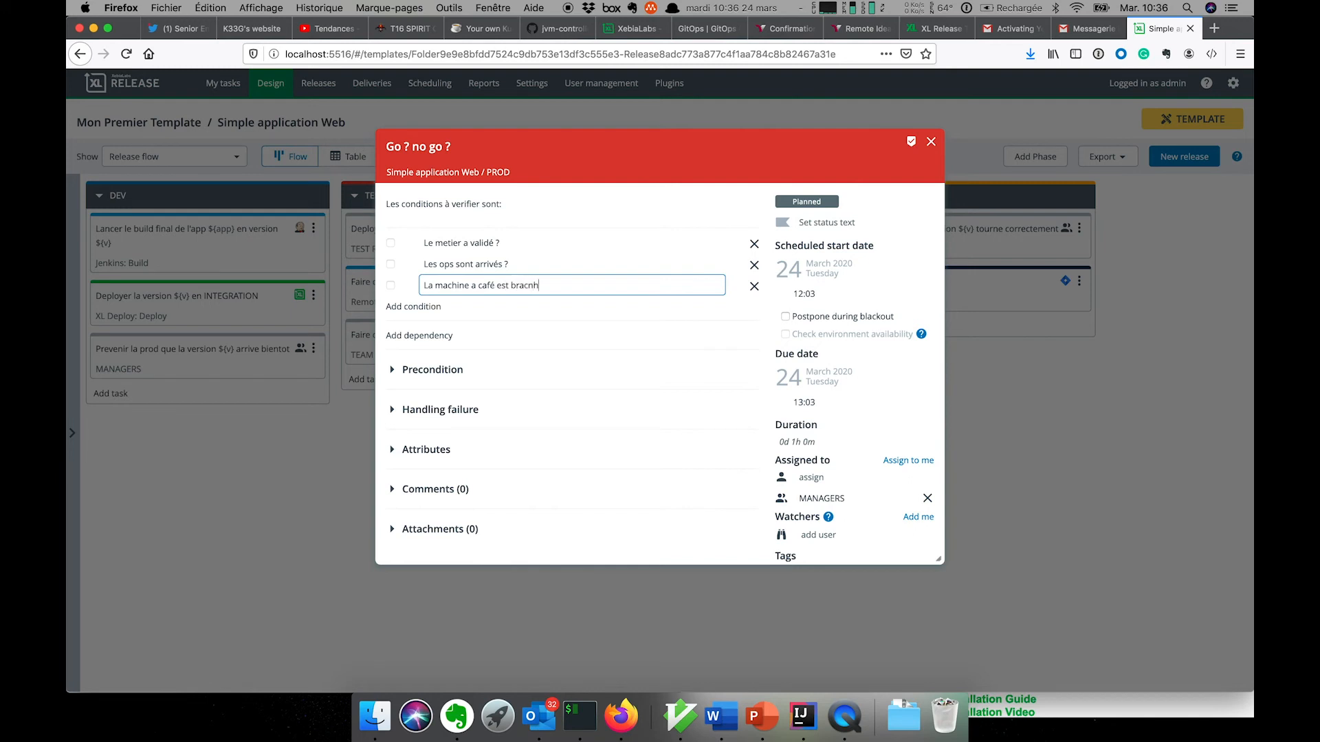
key(BackSpace)
key(BackSpace)
key(BackSpace)
text(é)
key(Return)
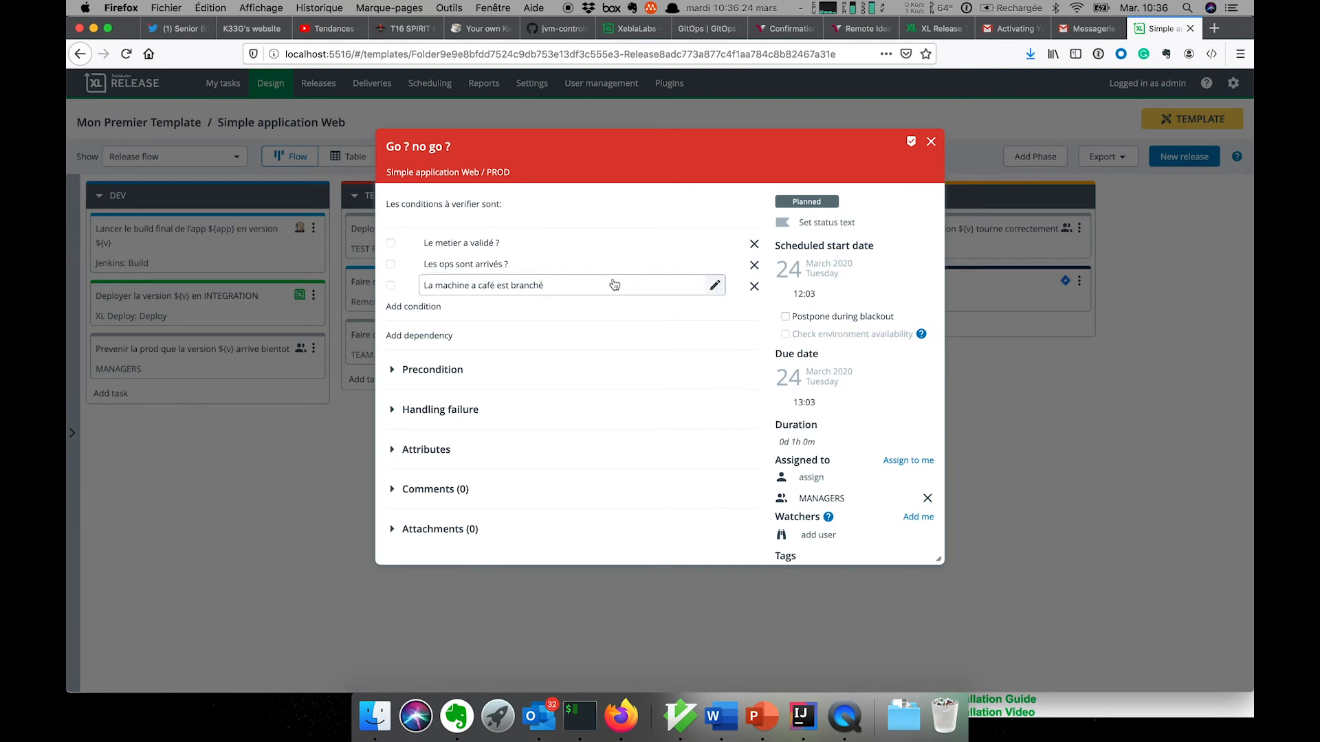
click(932, 141)
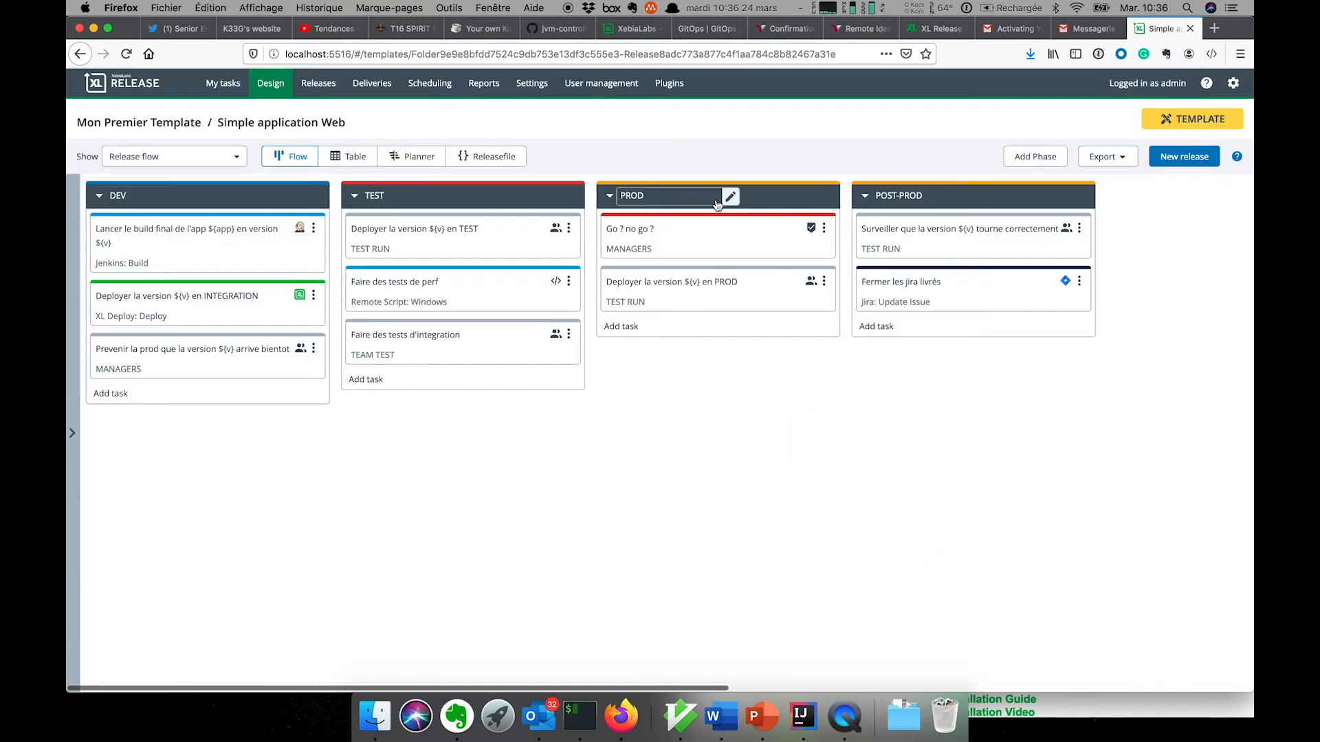
- Duplicate the gate, remove its 'Le metier a validé ?' condition, and assign it to TEST RUN
click(824, 229)
click(805, 324)
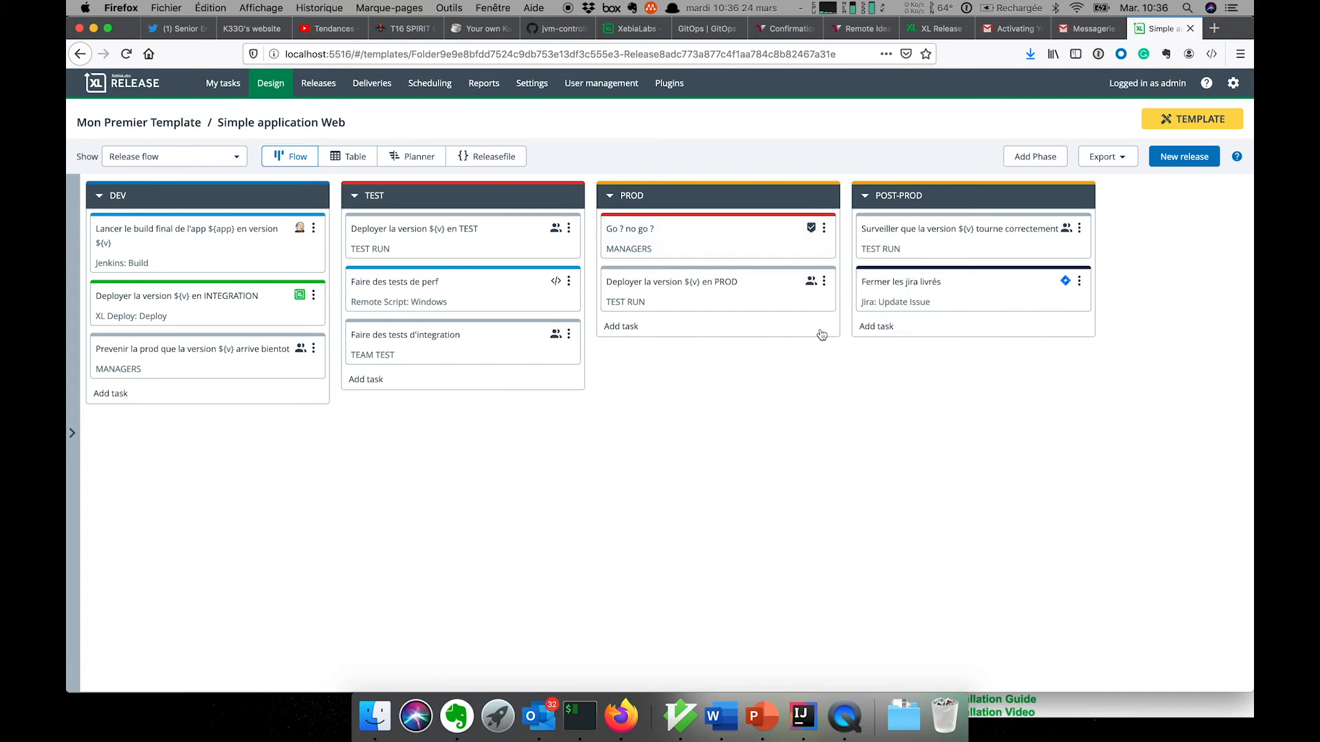
click(687, 285)
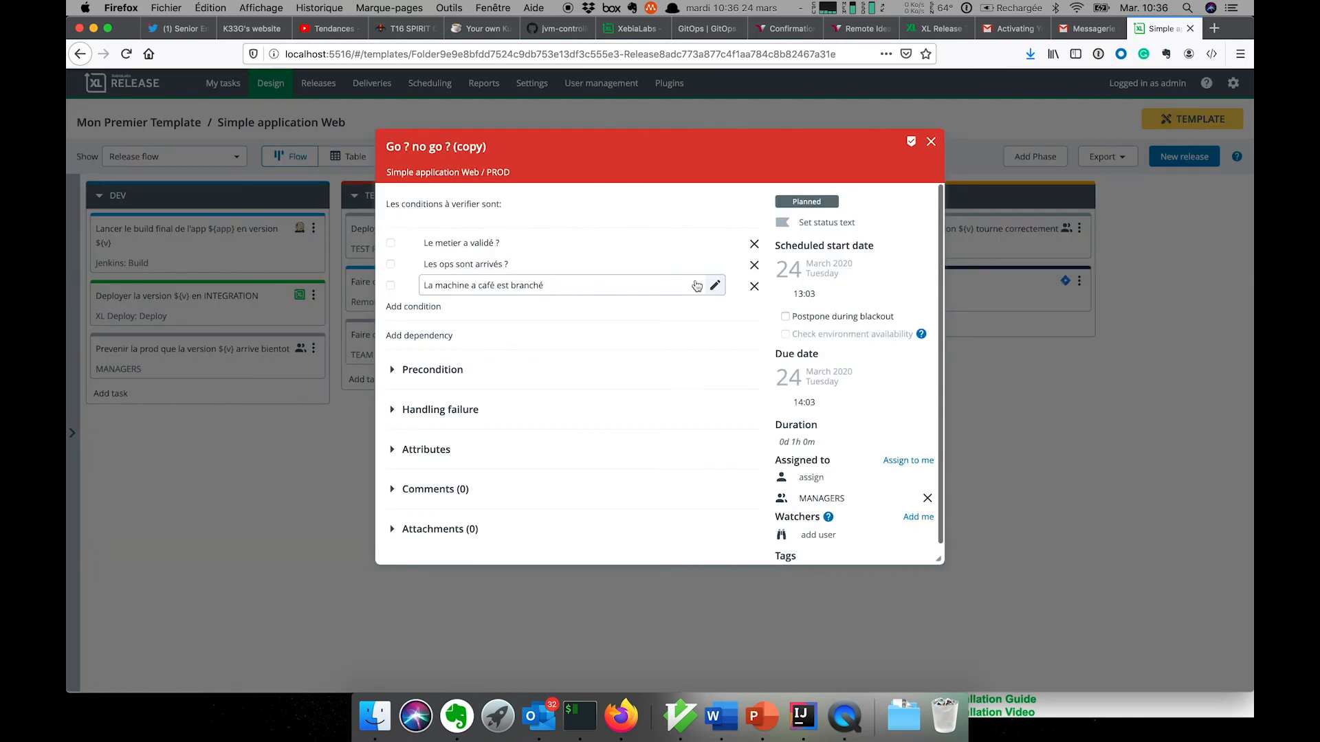
click(754, 245)
click(856, 505)
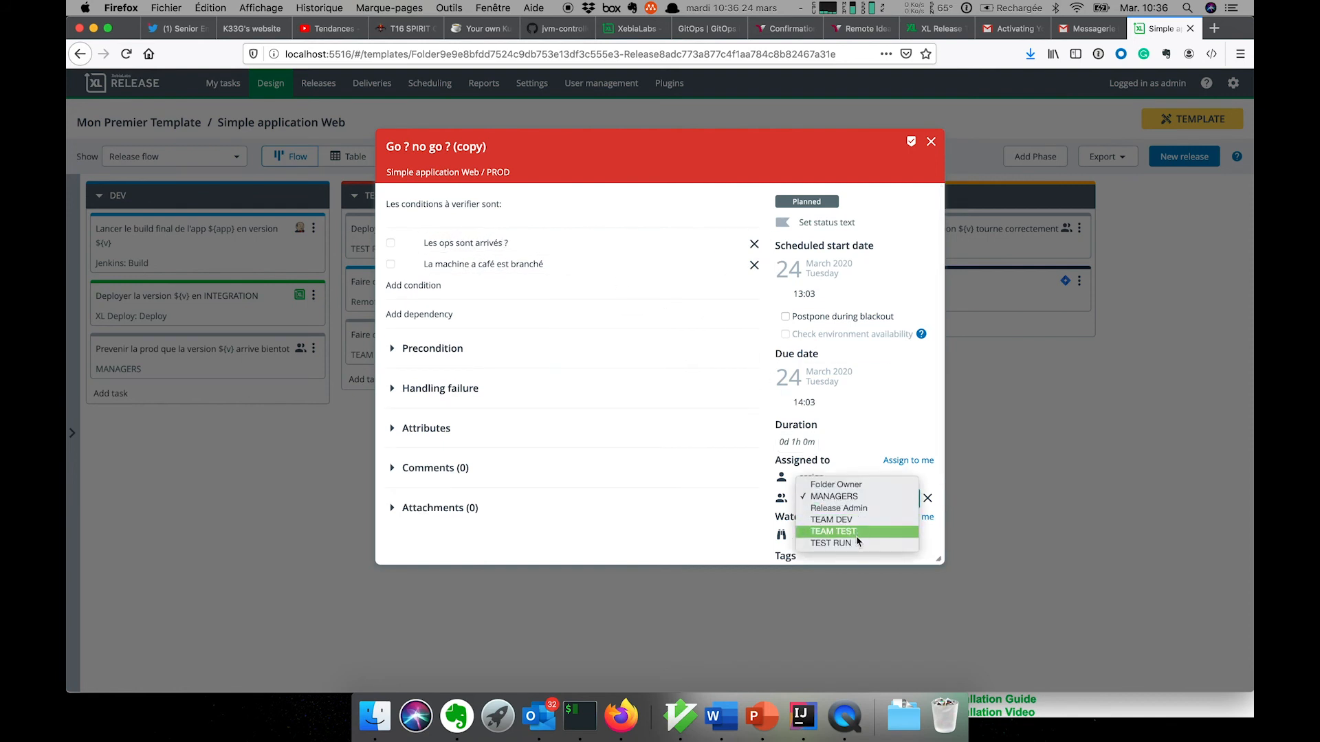
click(836, 532)
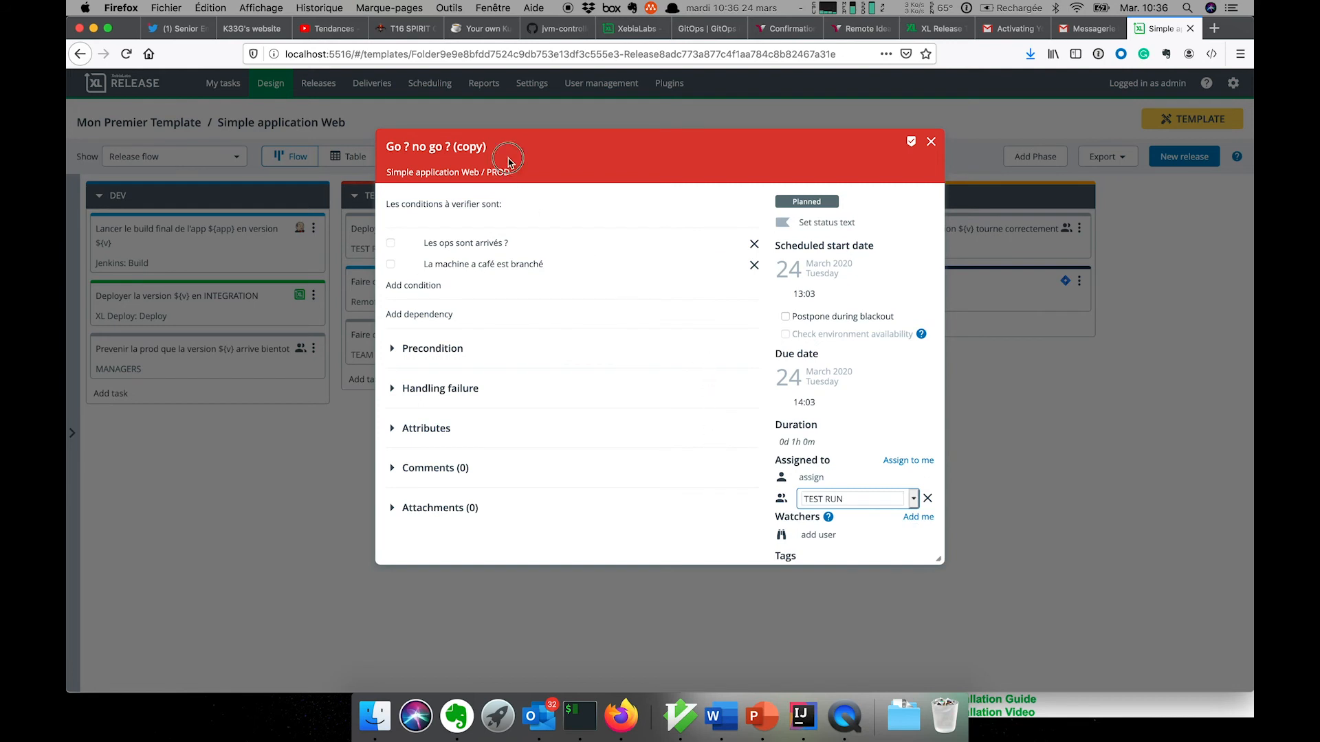
- Rename the copied gate to 'Go ? no go ? OPS'
click(457, 146)
drag(437, 146, 535, 144)
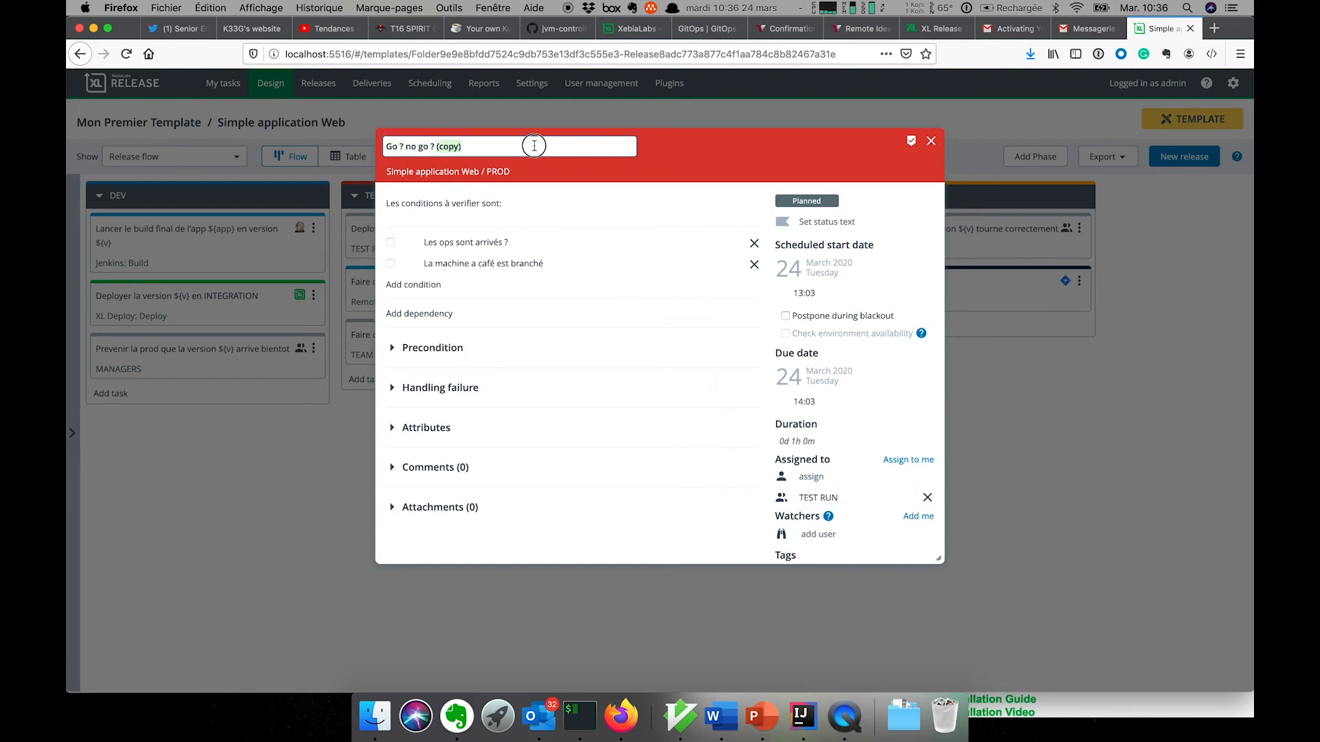
text(OPS)
key(Return)
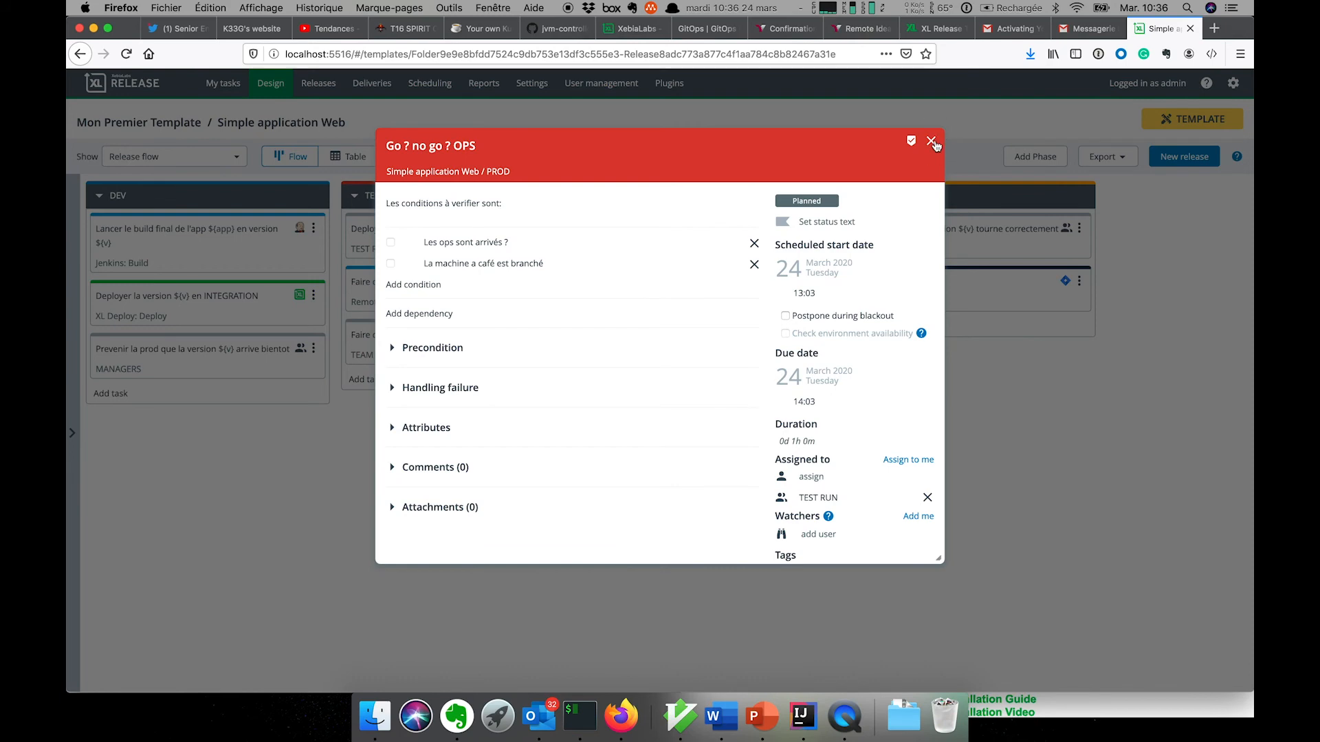
click(932, 141)
- Rename the original gate to 'Go ? no go ? MANAGER' and remove its 'Les ops sont arrivés ?' condition
click(695, 237)
click(488, 140)
text(MANAGER)
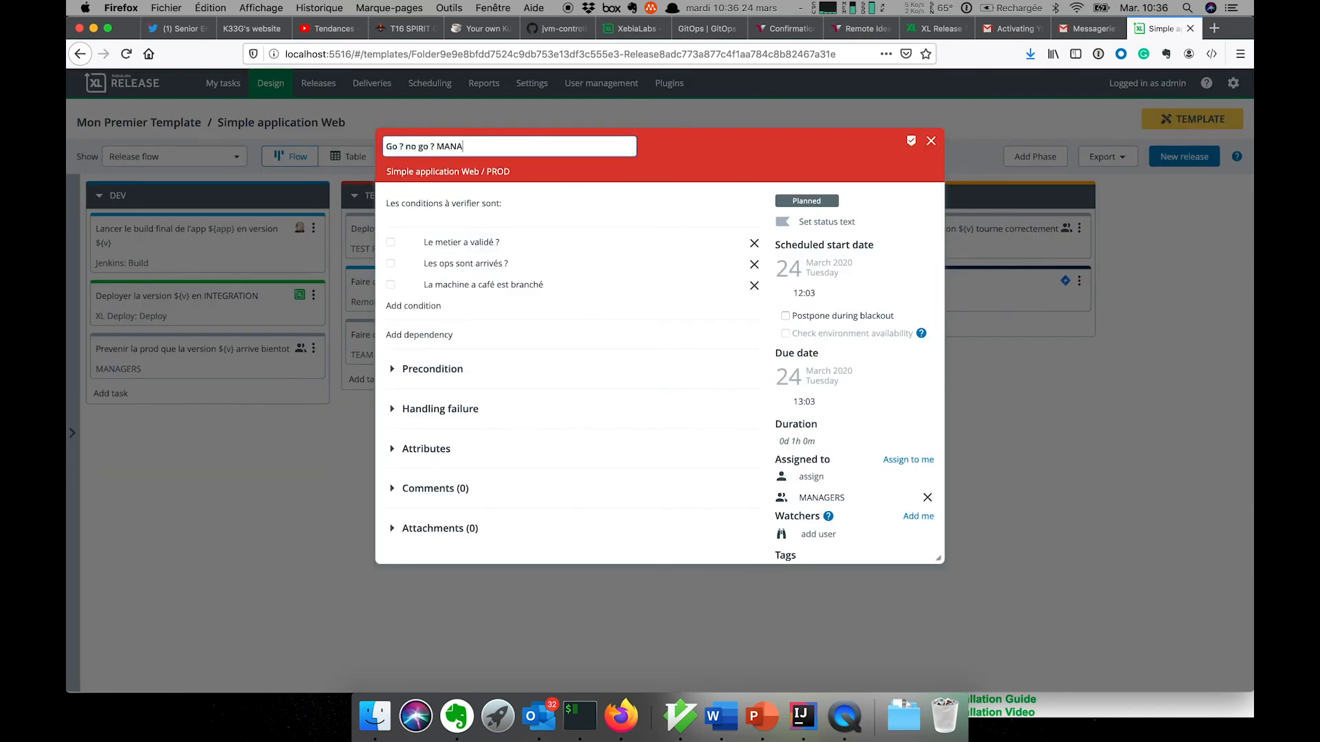
click(757, 267)
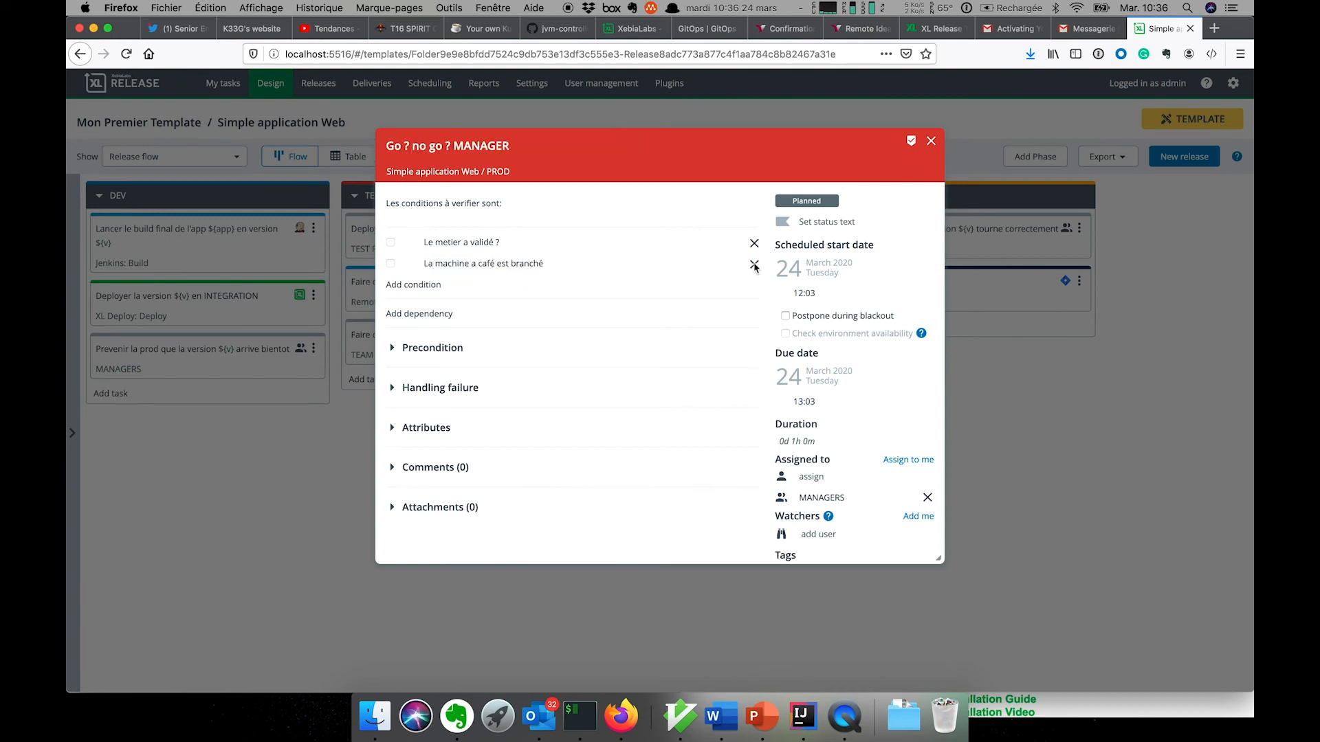
click(757, 266)
click(932, 141)
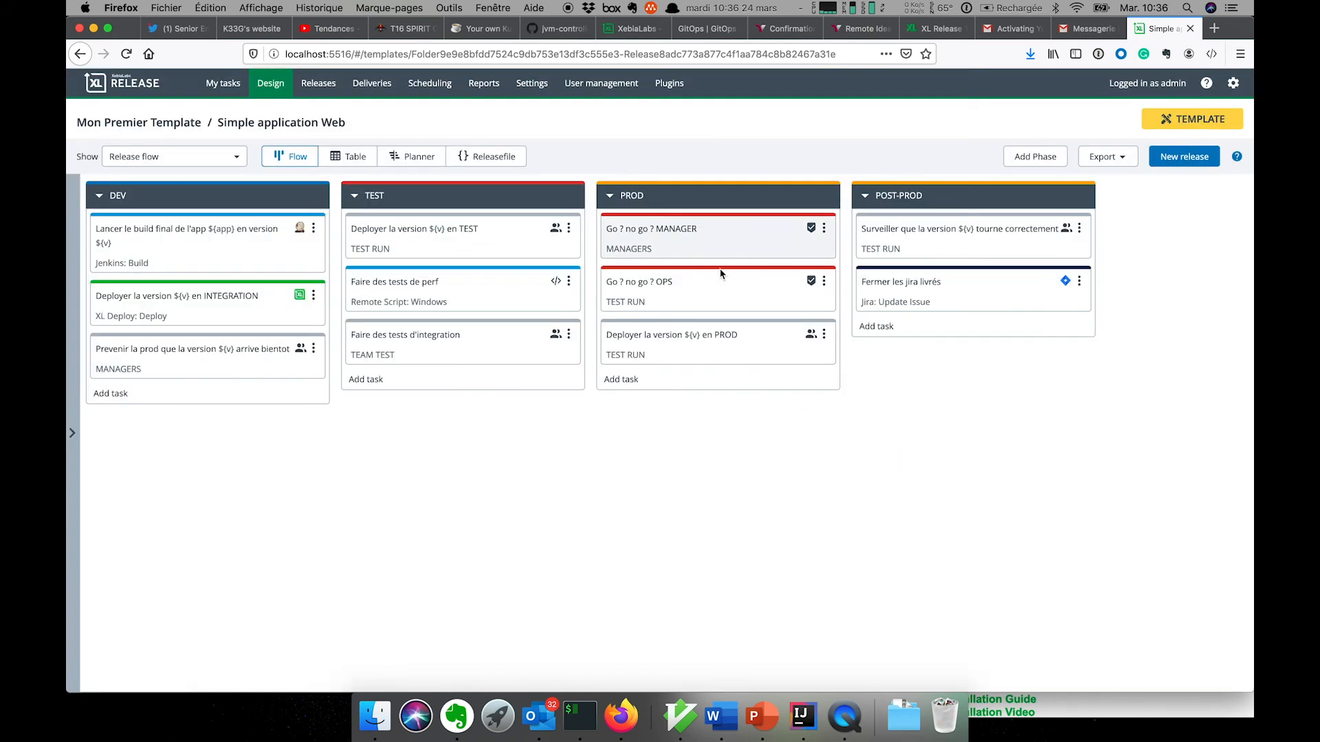
- Create a Core Parallel Group task titled 'Validations avant MEP' in the PROD phase
click(633, 385)
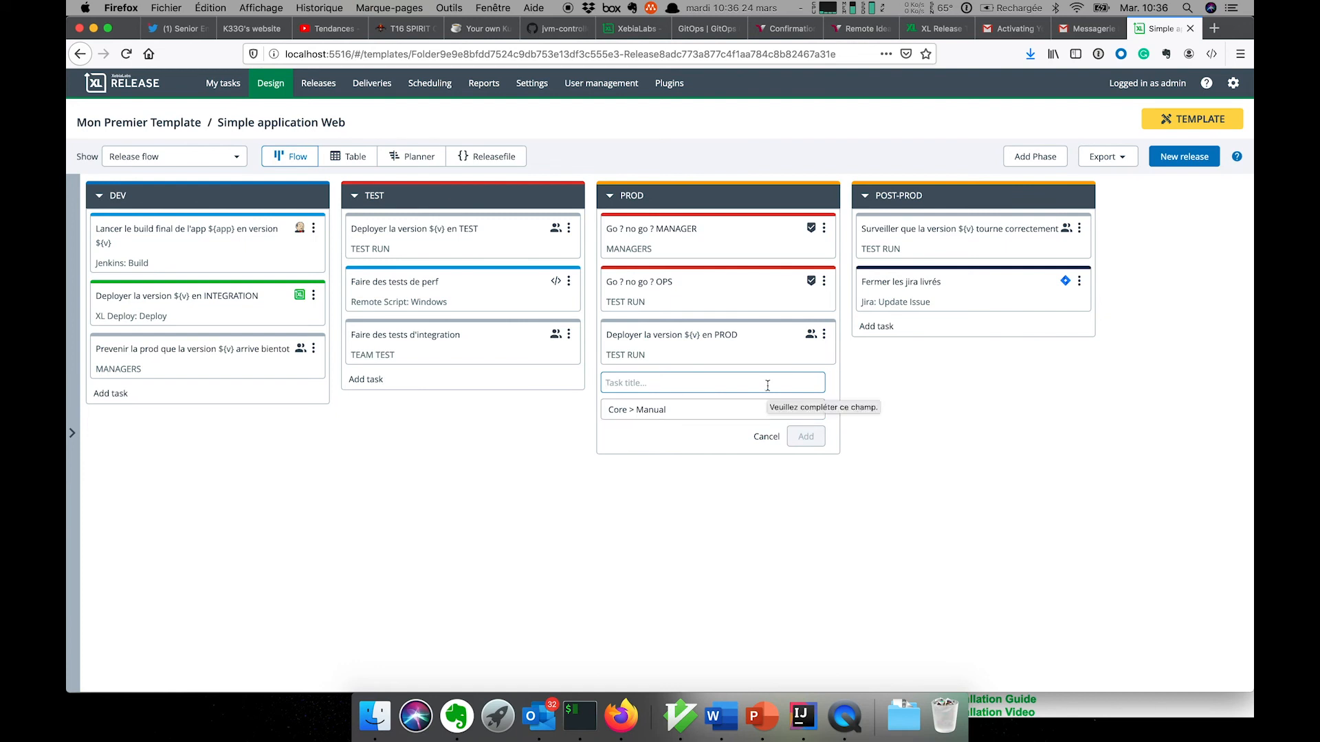
text(A)
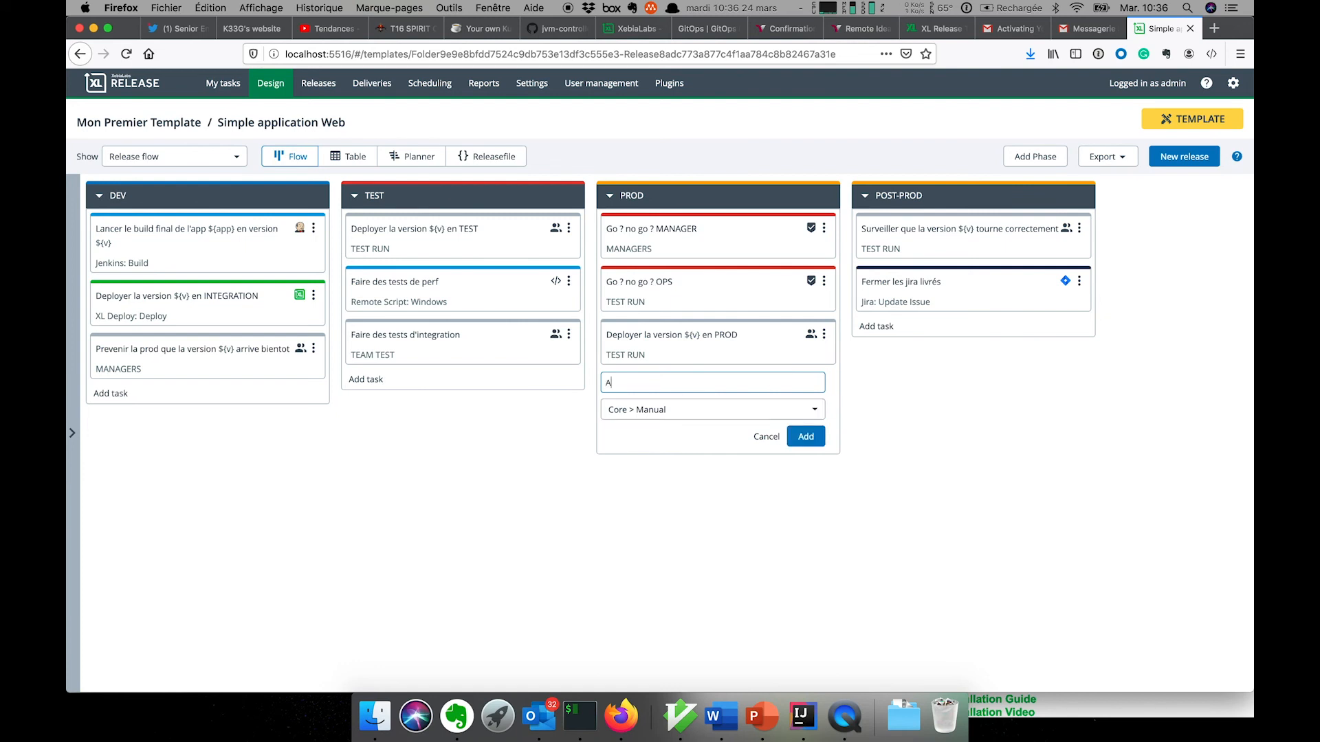
key(BackSpace)
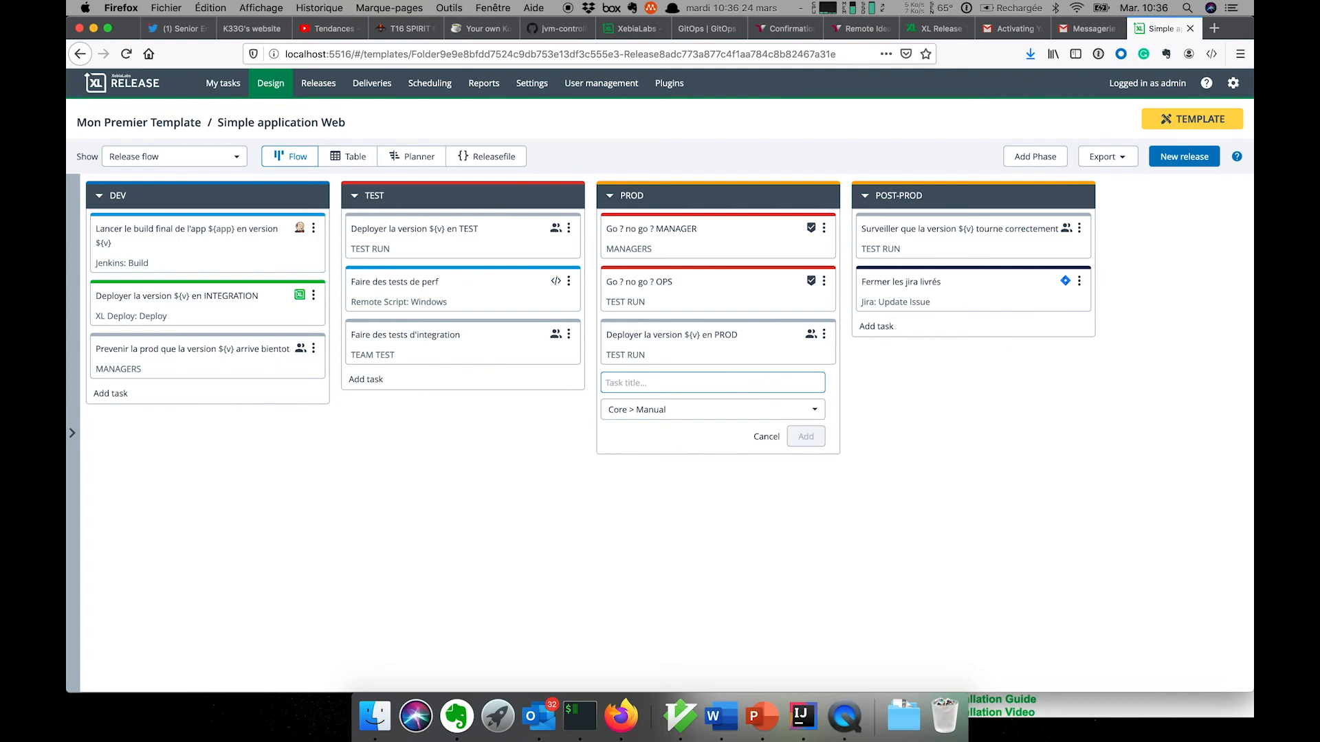
text(Validations avant ME)
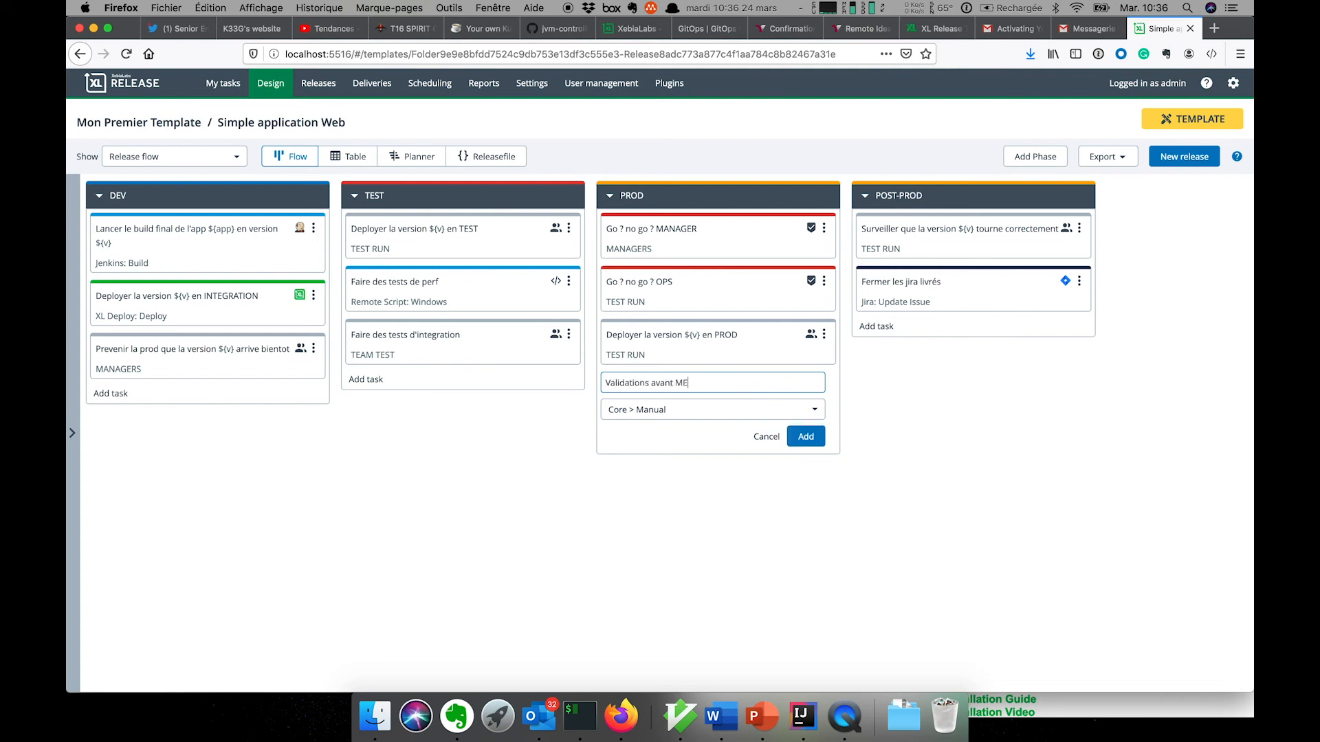
text(P)
click(784, 411)
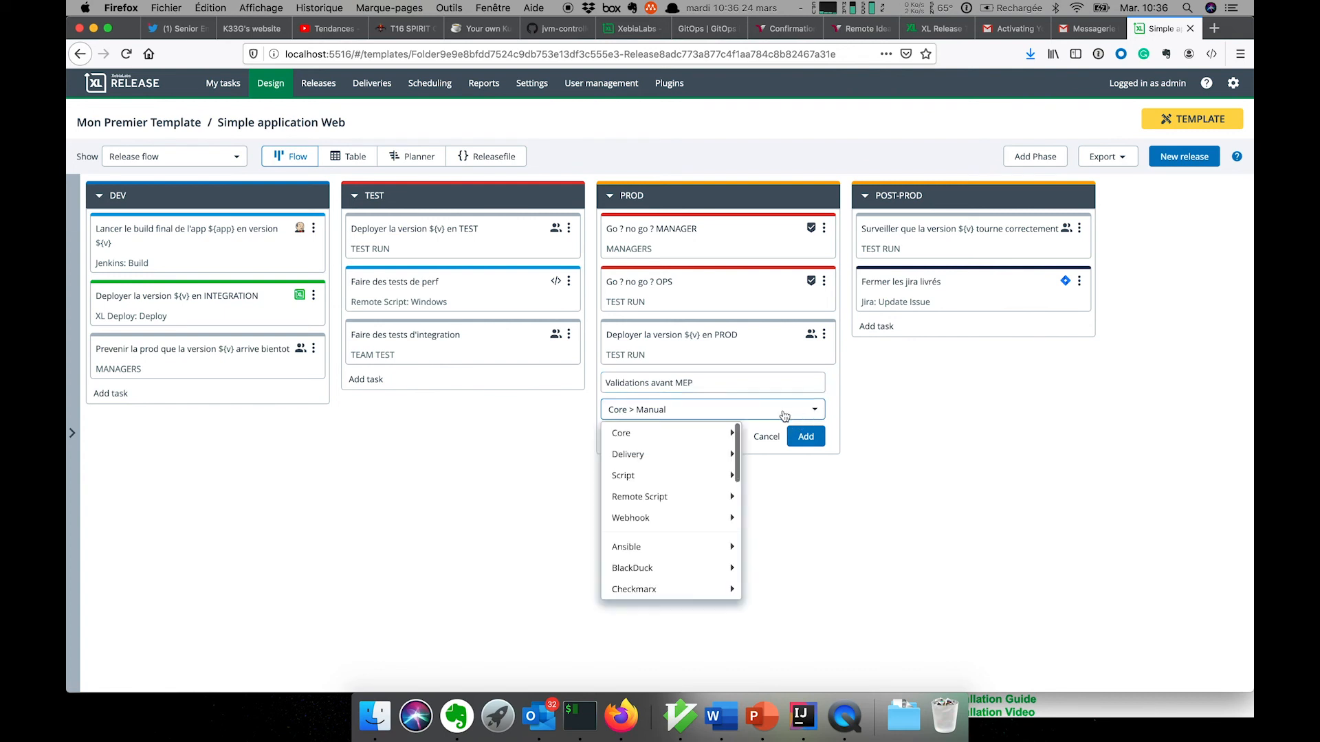
mouse_move(691, 467)
mouse_move(688, 438)
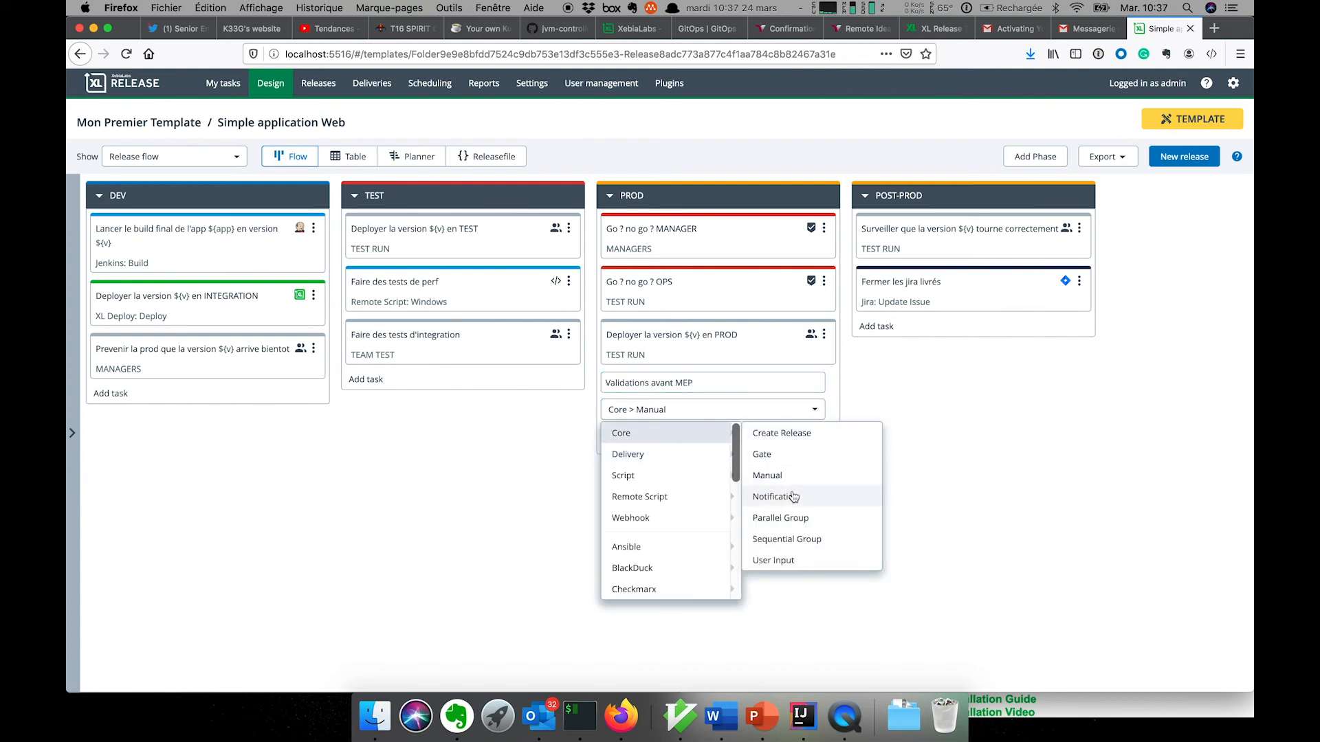
click(780, 518)
click(812, 437)
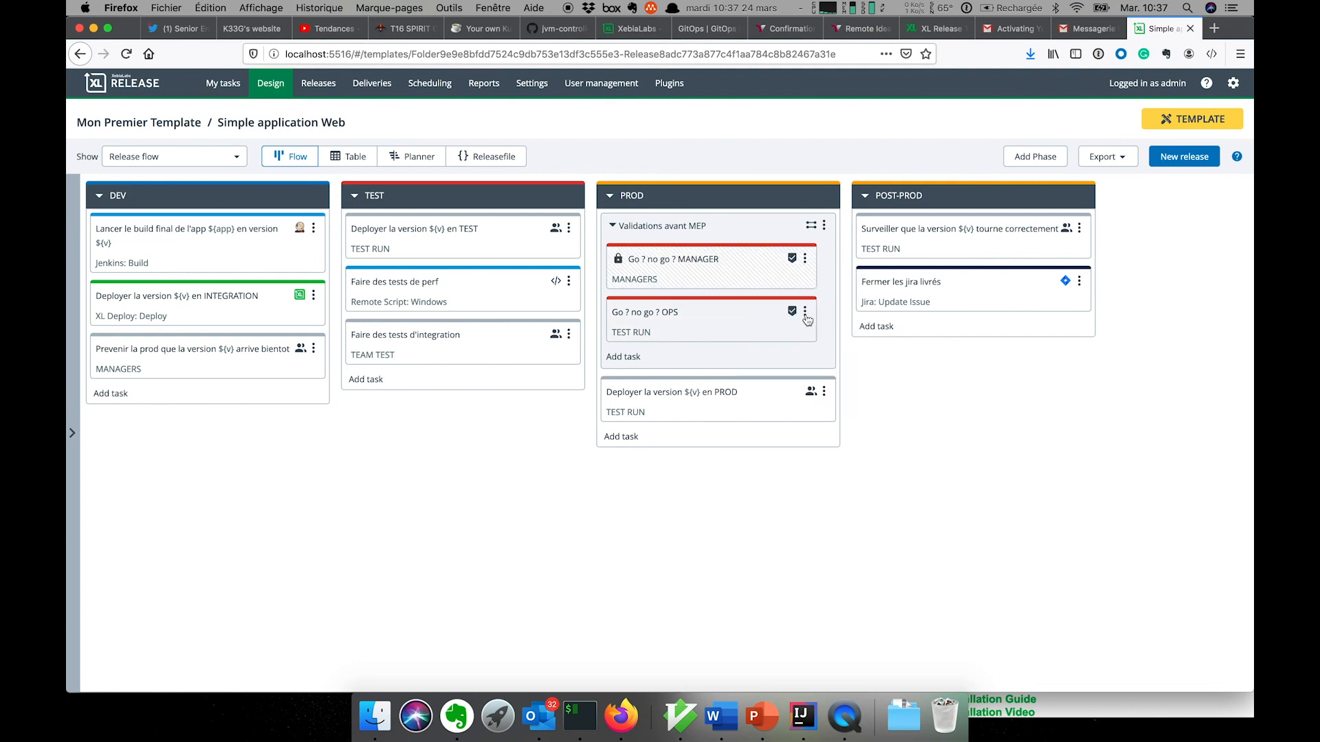
- Lock the Go ? no go ? OPS gate task
click(804, 312)
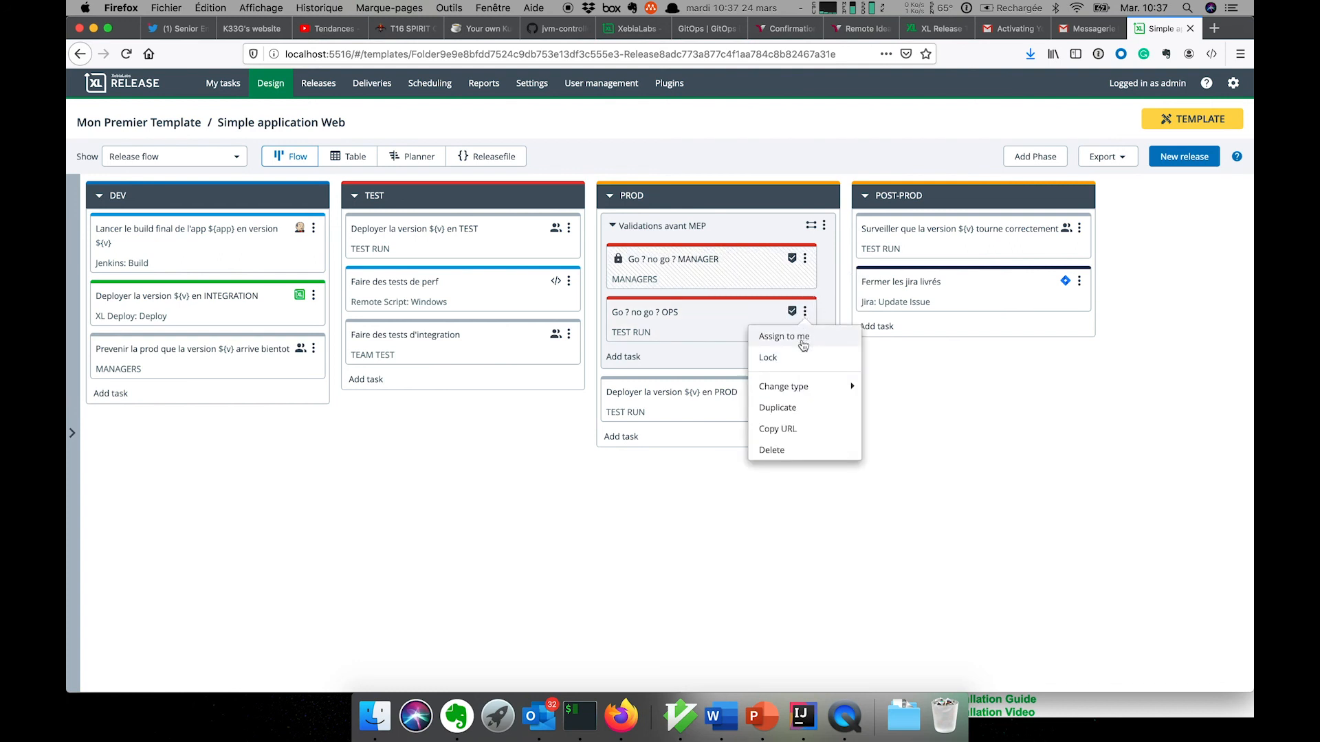
click(802, 356)
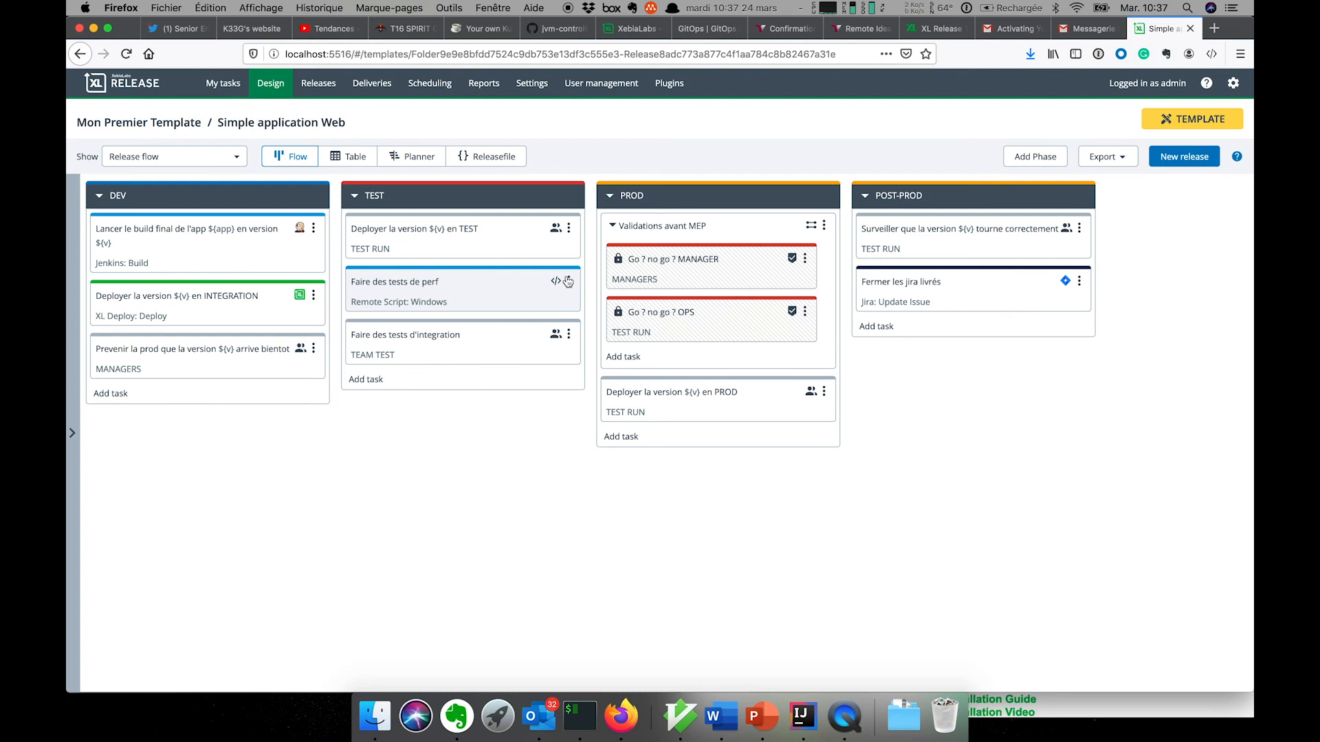
click(844, 715)
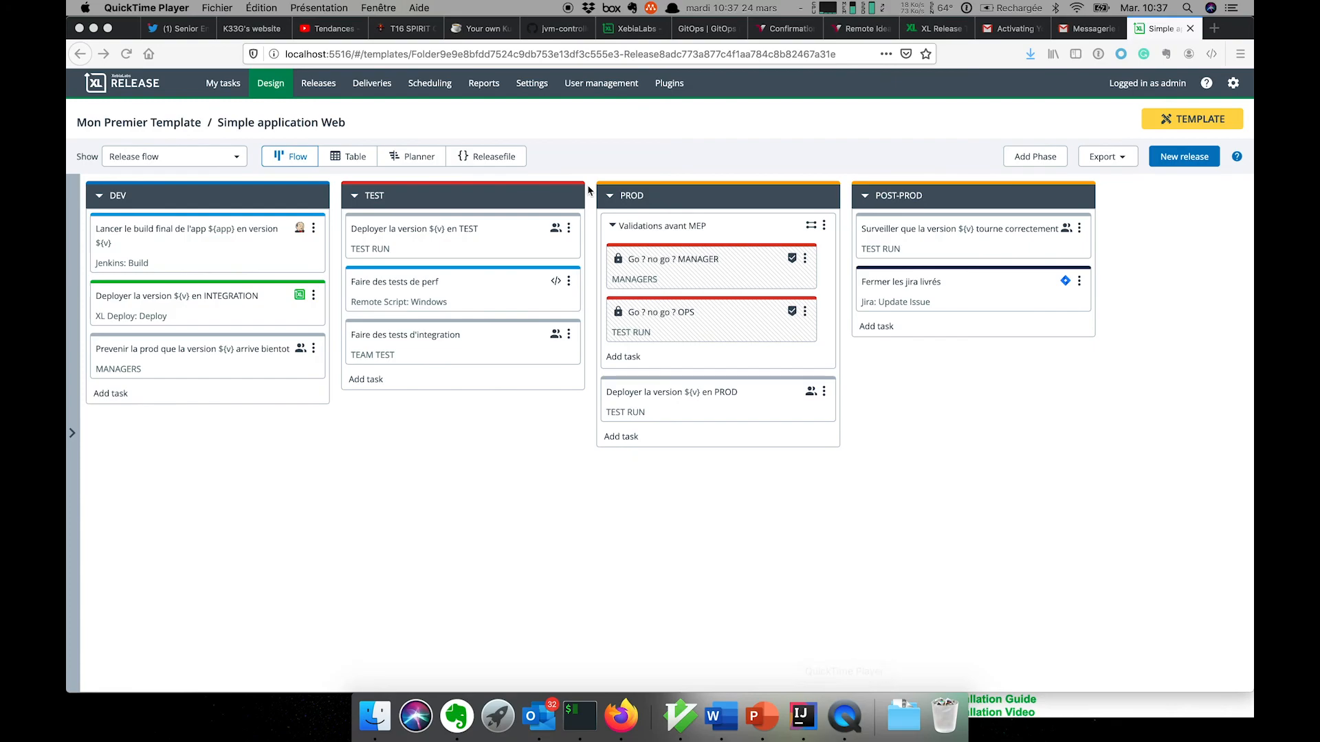